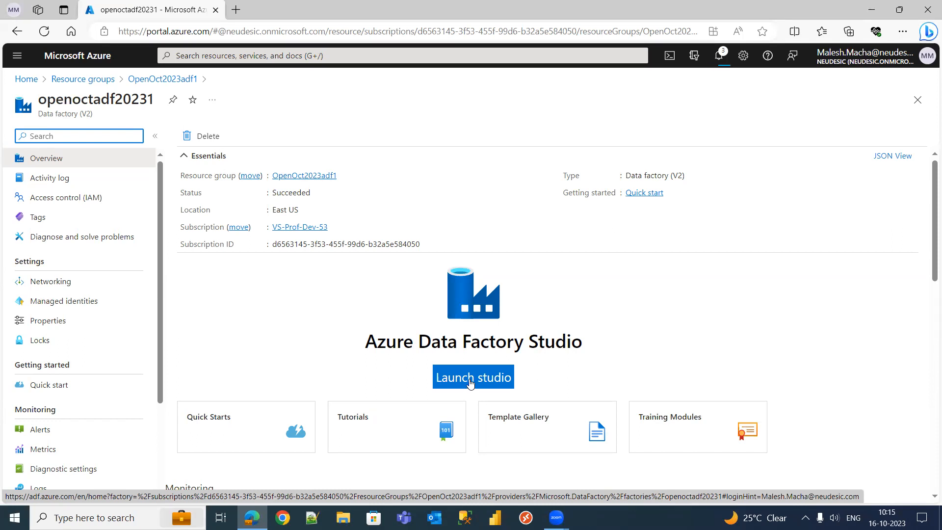
Launch the Data Factory studio for openoctadf20231 and open its Linked services management page.
click(469, 382)
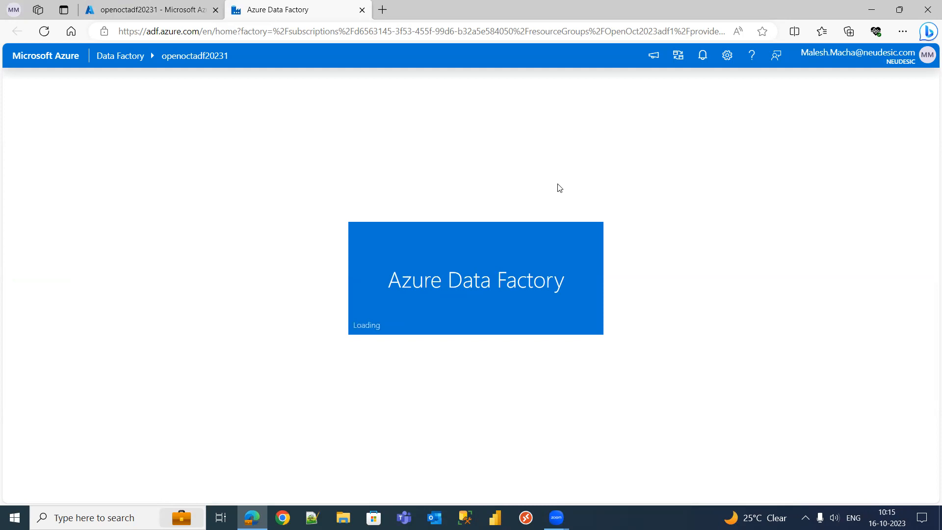
click(17, 131)
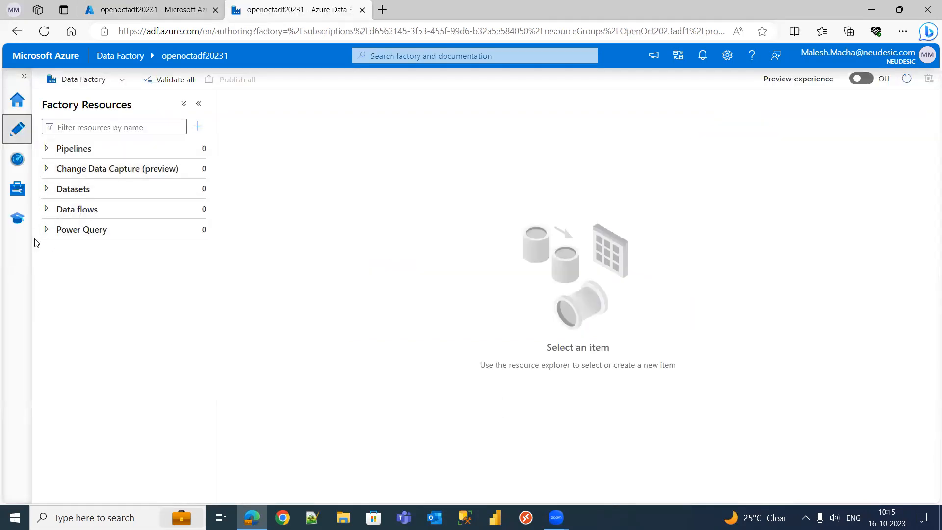
click(17, 191)
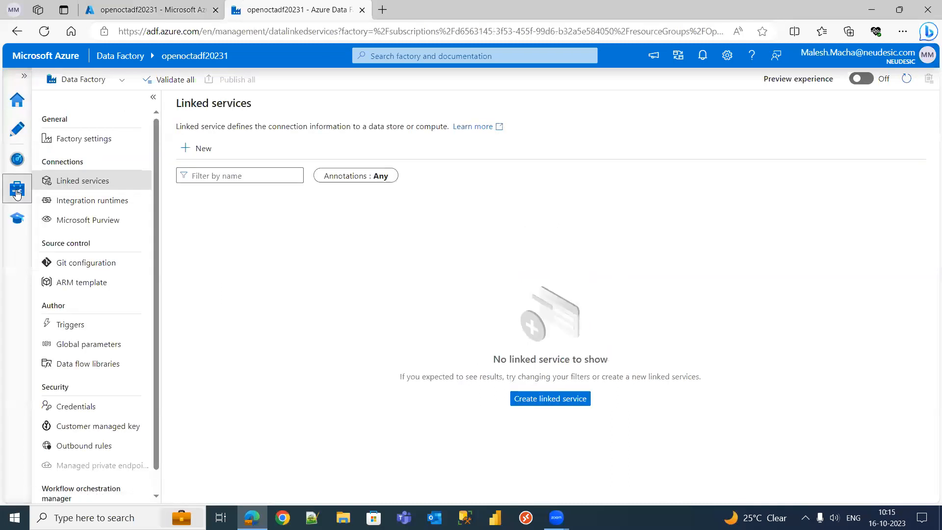
Open a blank Notepad document and place its window over the middle of the Linked services page.
click(98, 518)
text(note)
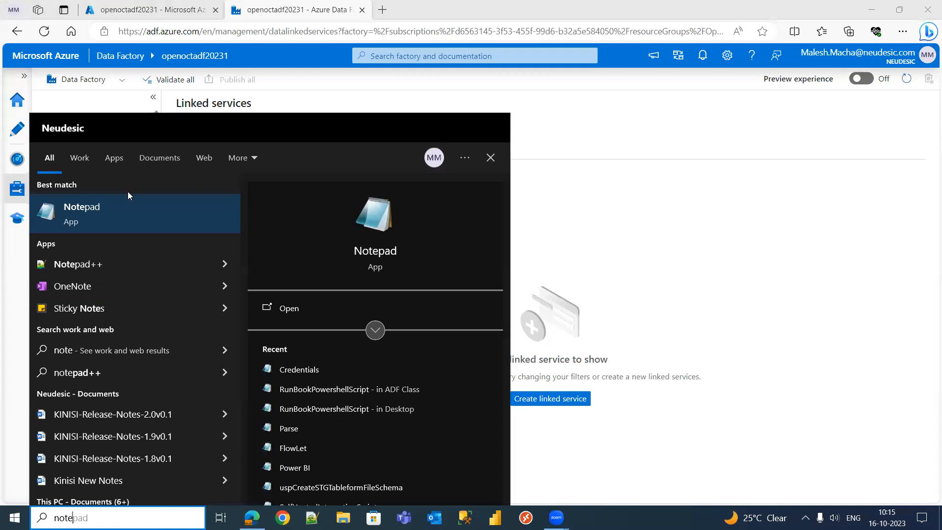
click(143, 198)
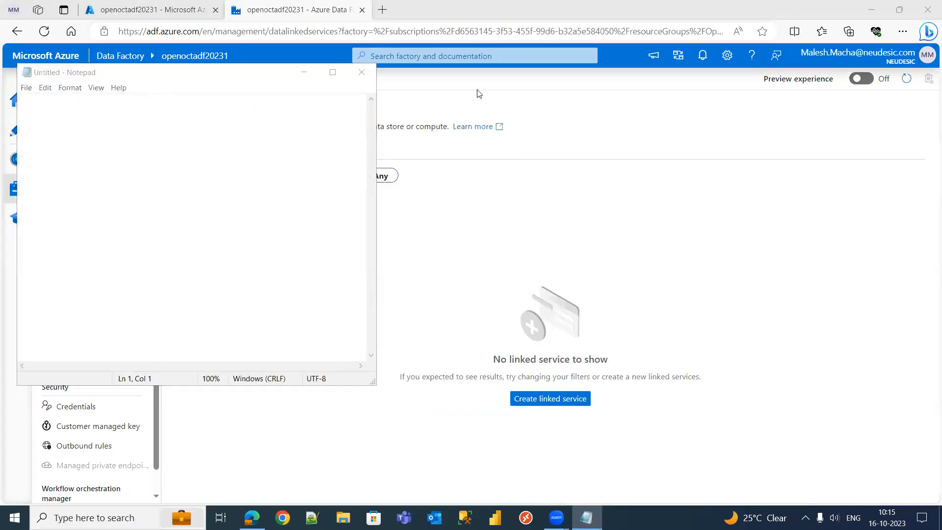
drag(161, 79, 449, 87)
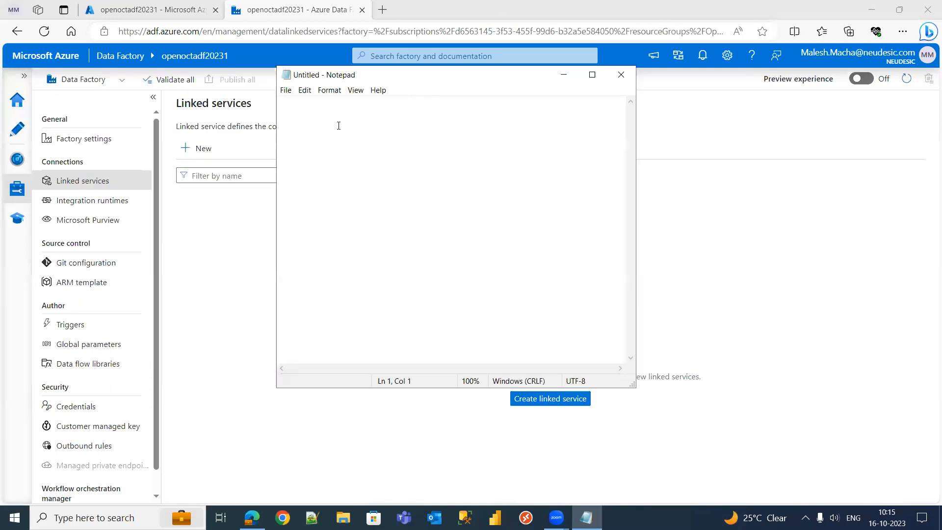
Write the heading "ETL approach:" in the blank note, with a row of dashes beneath it.
text(ETL apprac)
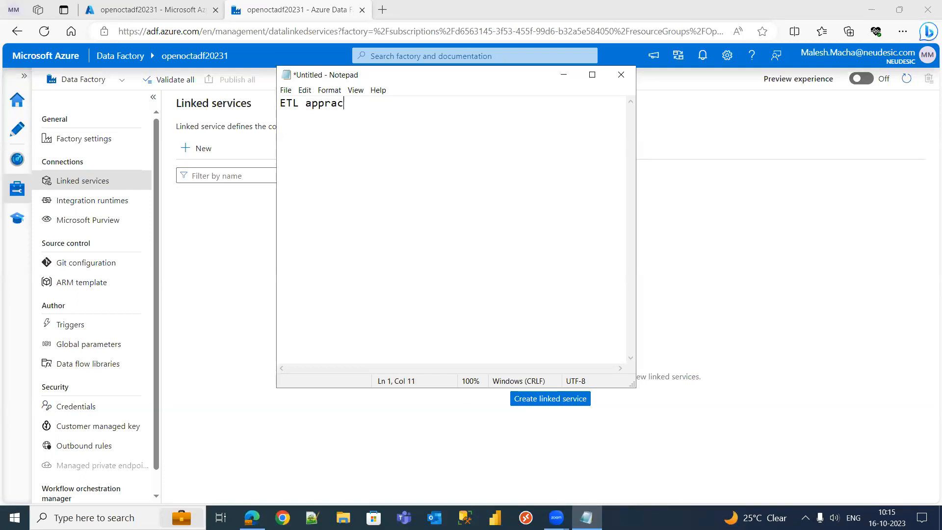
key(BackSpace)
key(BackSpace)
text(oach: )
text(----------)
Add a "Source:" heading underlined with dashes, followed by the line "Connection String".
text(Source)
text(: )
text(--)
text(------- )
text(Connect)
text(ion)
text( String)
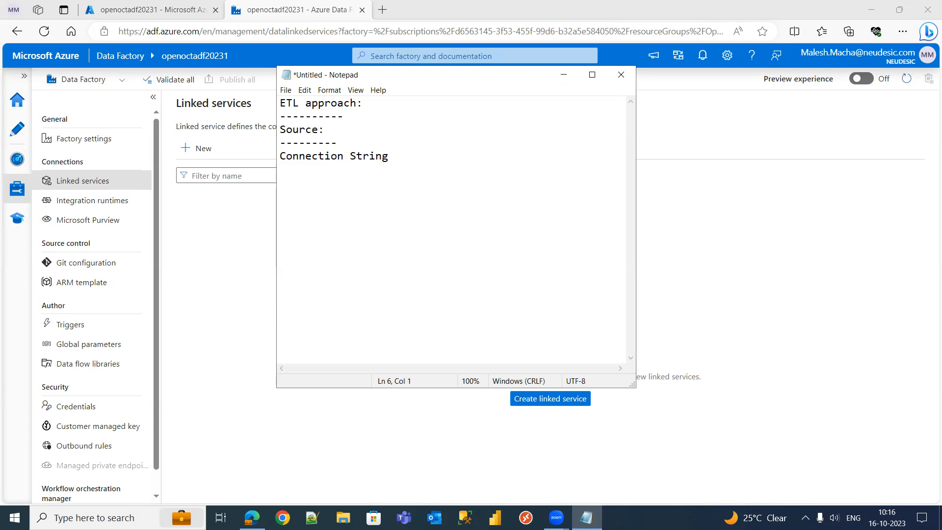
Below Connection String, list "Type:SQL Server", "Server Name:", "Data Base", "User Name" and "Password" on separate lines after a blank line.
key(Return)
text(Type:SQL Server)
key(Return)
text(Server )
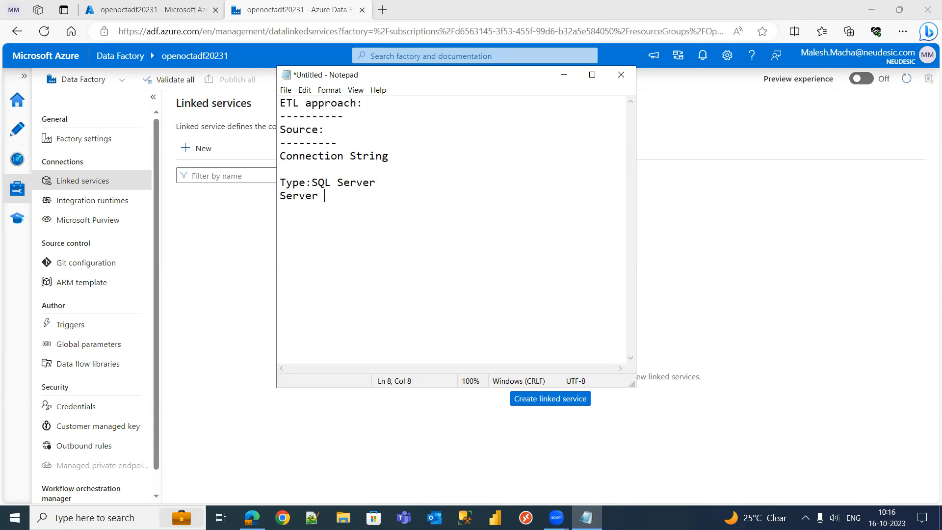
text(Name: )
text(Data)
text( Base)
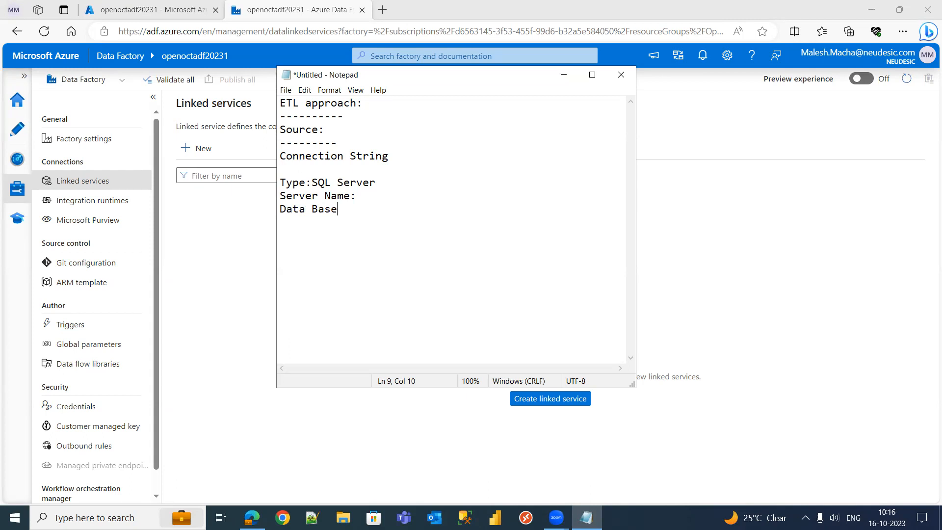
key(Return)
text(User Name)
key(Return)
text(Password)
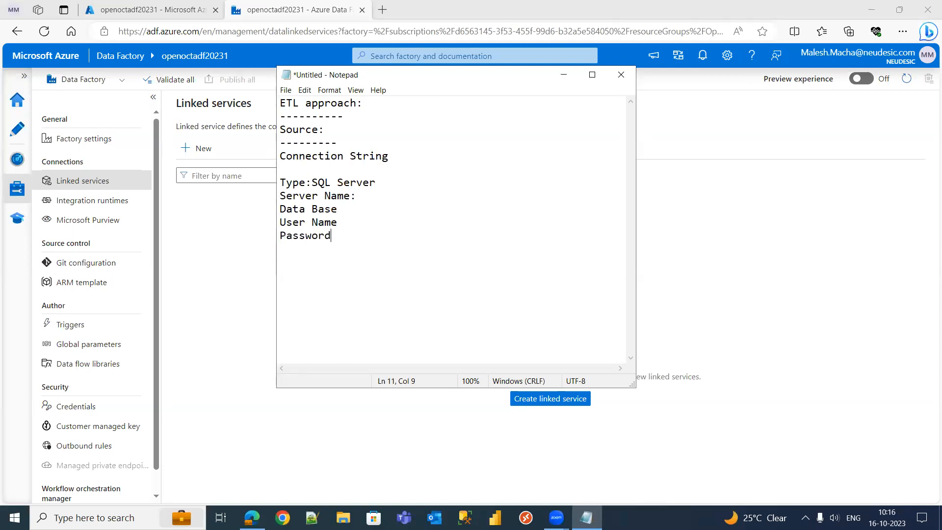
Append "--Linked Service" to the Connection String line and highlight the SQL Server details beneath it.
click(404, 158)
text(--Linked Service)
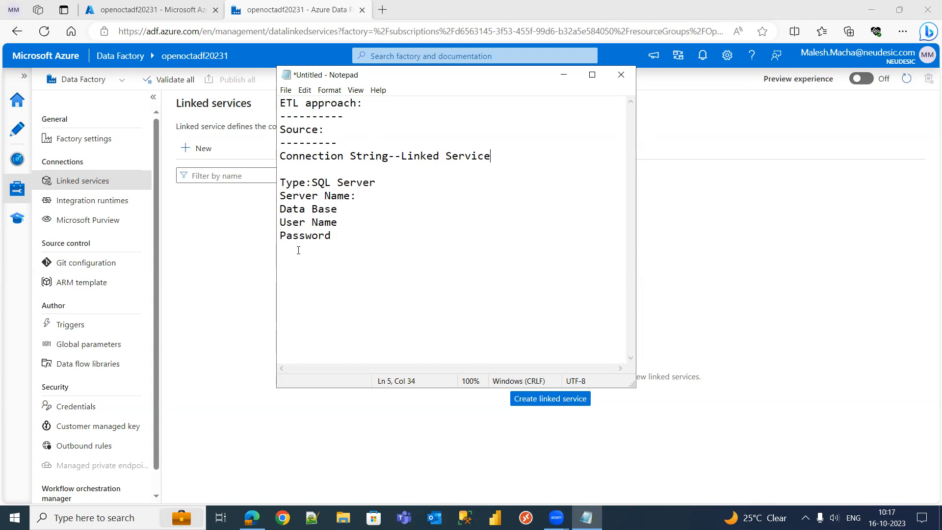
mouse_move(282, 182)
mouse_down()
mouse_move(388, 187)
mouse_move(271, 180)
mouse_up()
click(389, 188)
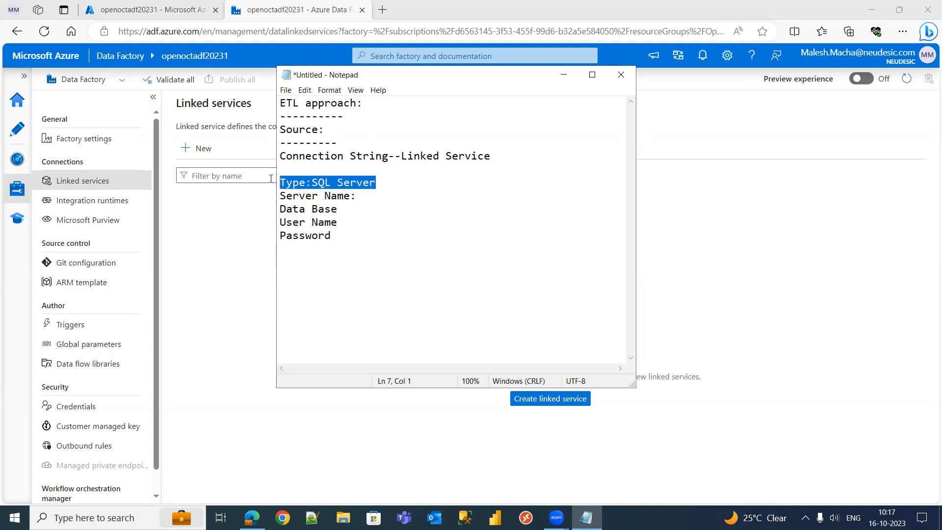
click(351, 238)
drag(350, 238, 270, 187)
click(342, 228)
click(340, 239)
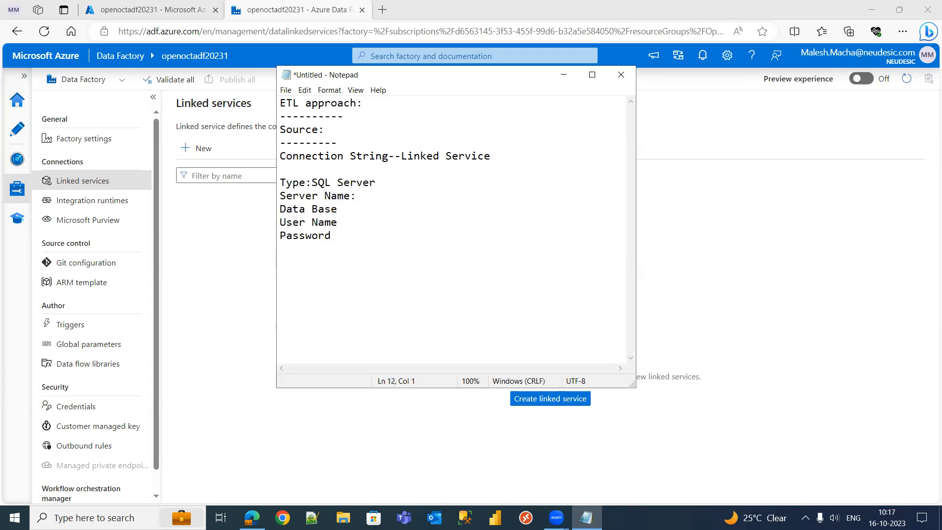
Below the SQL Server details, add a "Blob Storge:" heading underlined with dashes, with the lines "Name" and "Access Key".
key(Return)
text(Blob)
text( Storge: )
text(--------- )
text(Name )
text(Access )
text(Key)
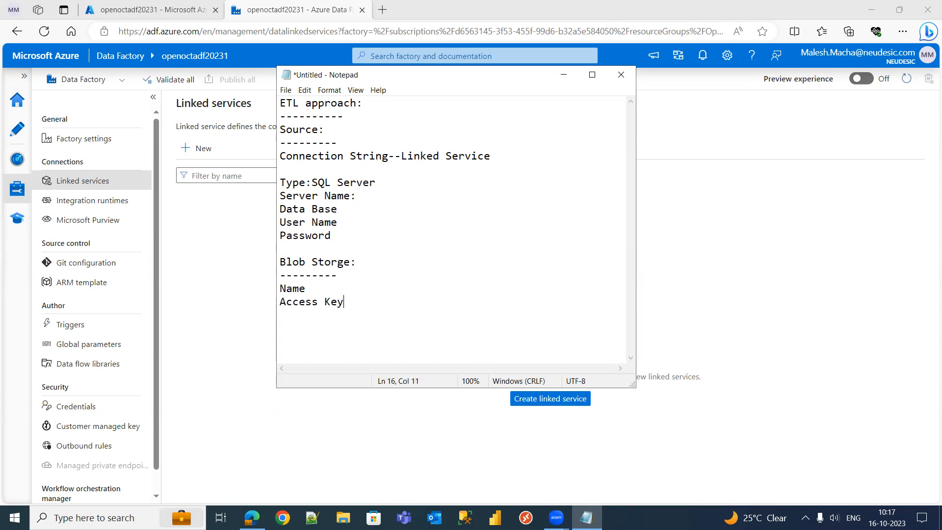
Insert the line "Type:Blob Storage" above Name in the blob section.
drag(402, 157, 406, 157)
click(363, 275)
key(Return)
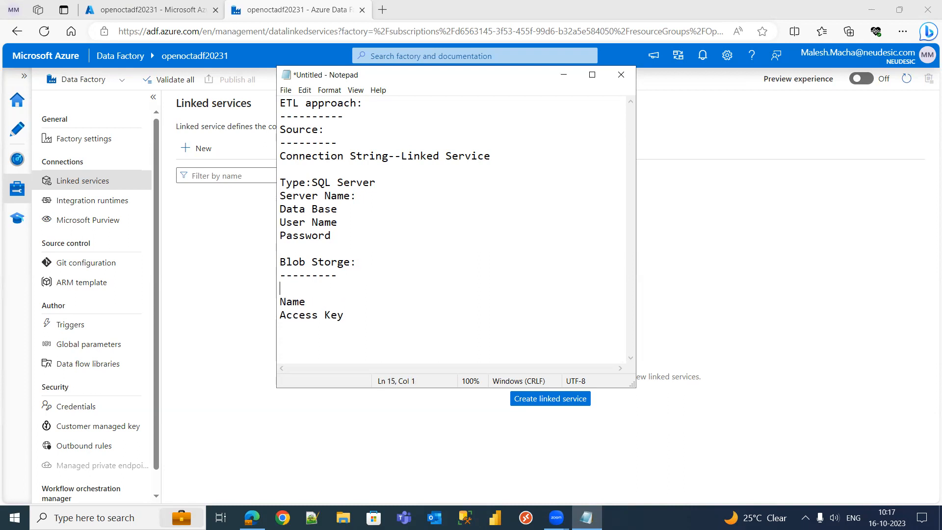
text(Type:Blob Stoage)
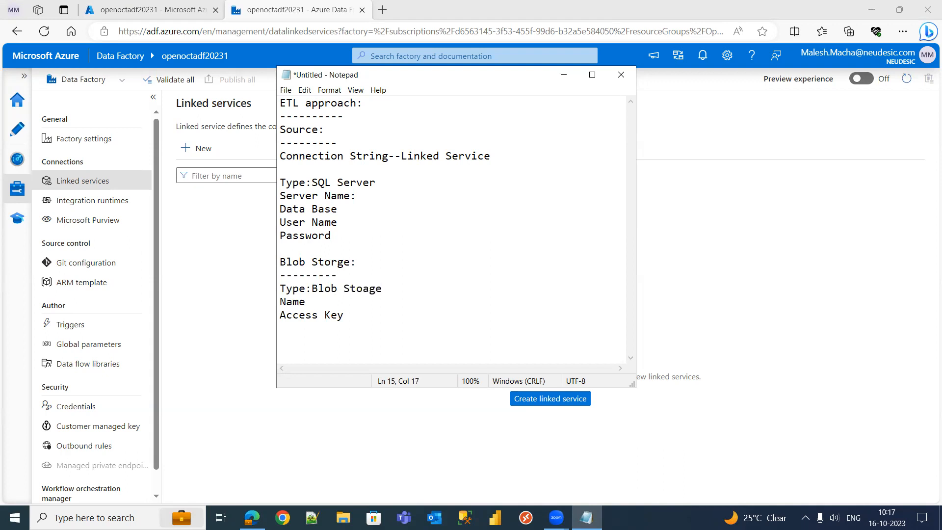
text(r)
Add "Linked Service" after the "Blob Storge:" heading and highlight the SQL Server details.
click(414, 308)
text(Linked)
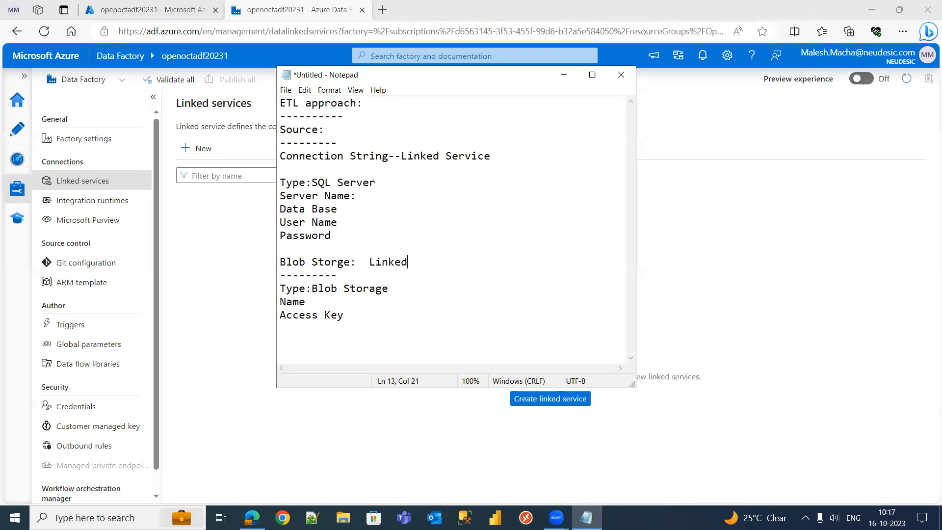
text( Service)
drag(340, 235, 281, 169)
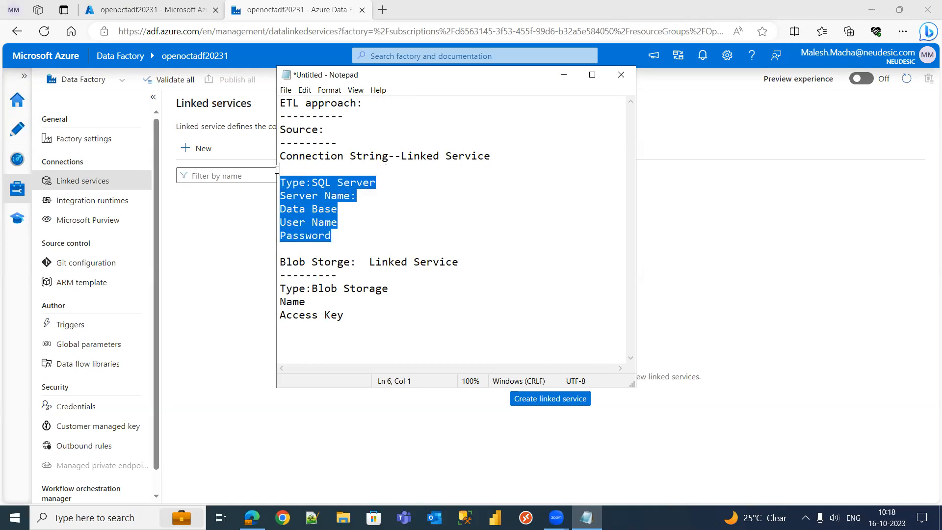
click(385, 233)
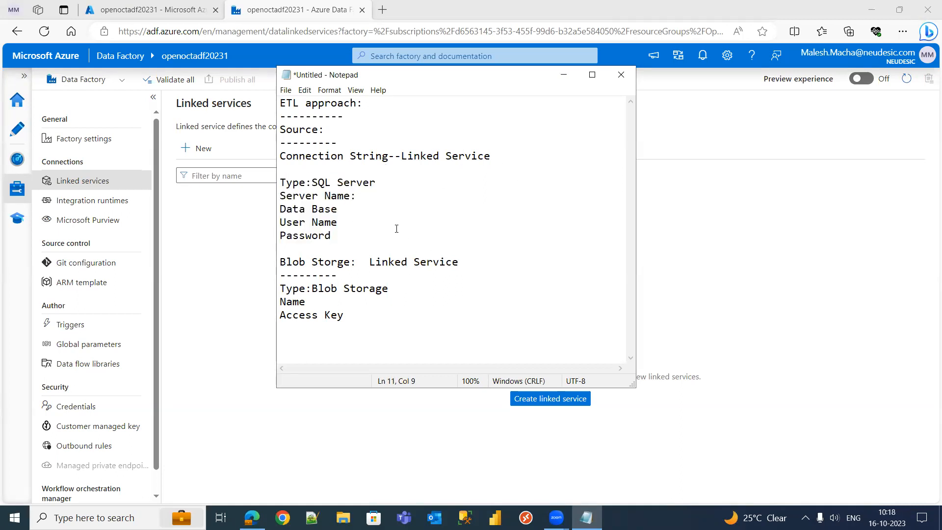
Maximize the note and add the line "Table/File" below the blob storage details, separated by blank lines.
click(592, 75)
click(93, 253)
key(Return)
key(Return)
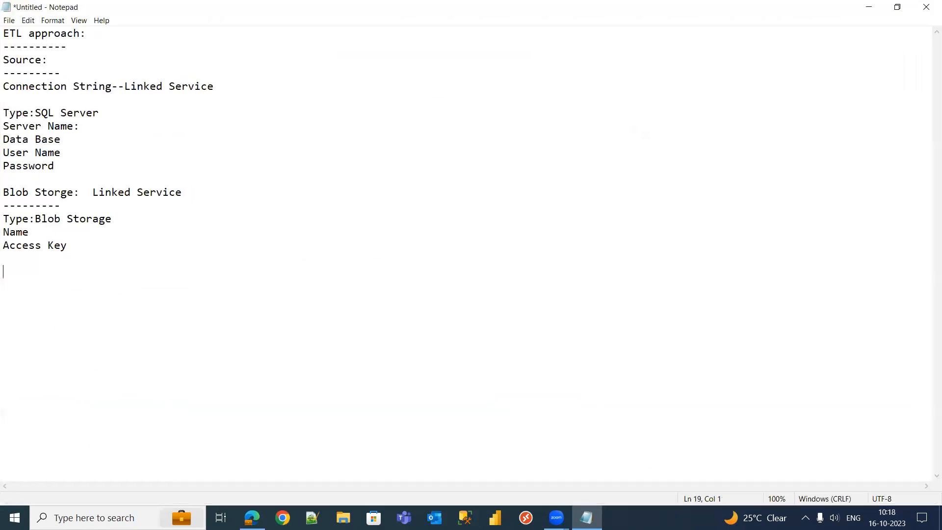
text(Data)
key(BackSpace)
key(BackSpace)
key(BackSpace)
key(BackSpace)
key(Return)
text(Table/File)
key(BackSpace)
text(e)
Append "--Dataset" to the Table/File line.
click(223, 94)
drag(223, 94, 107, 91)
click(112, 97)
click(84, 284)
text(--Dataset)
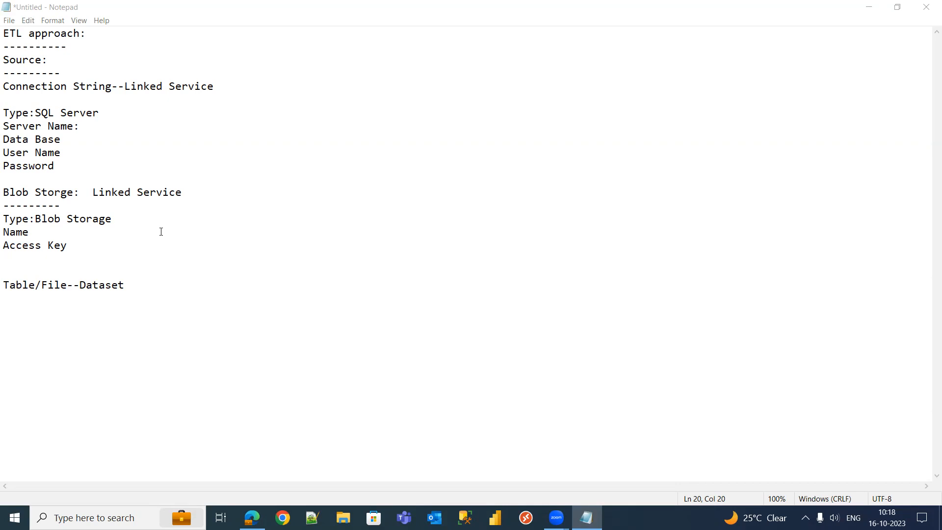
Below the Table/File line, add the lines "Source--Dataset" and "Destination--Dataset" after a blank line.
click(144, 280)
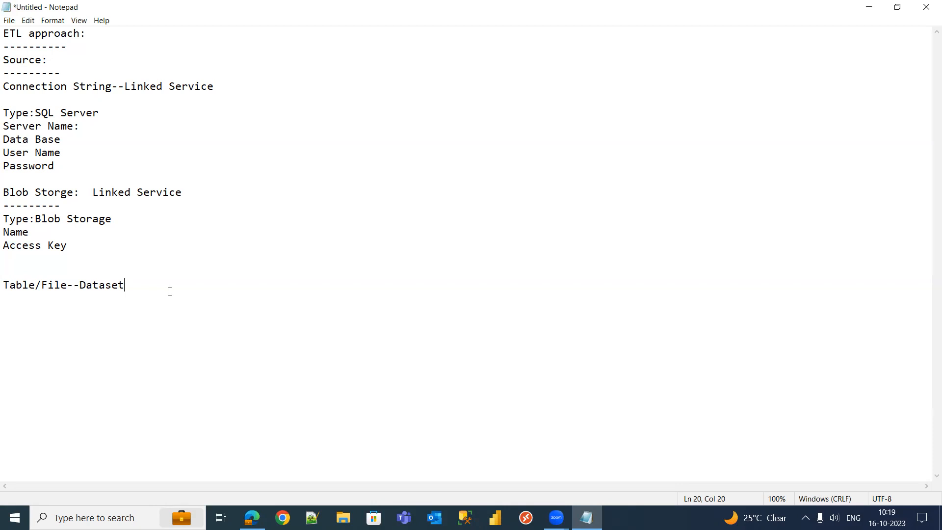
key(Return)
drag(134, 284, 79, 285)
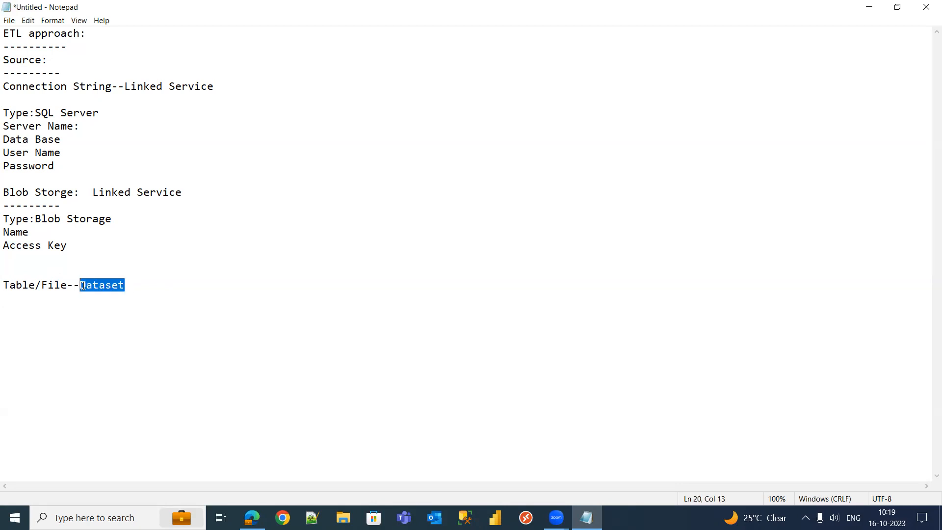
click(134, 286)
key(Return)
text(So)
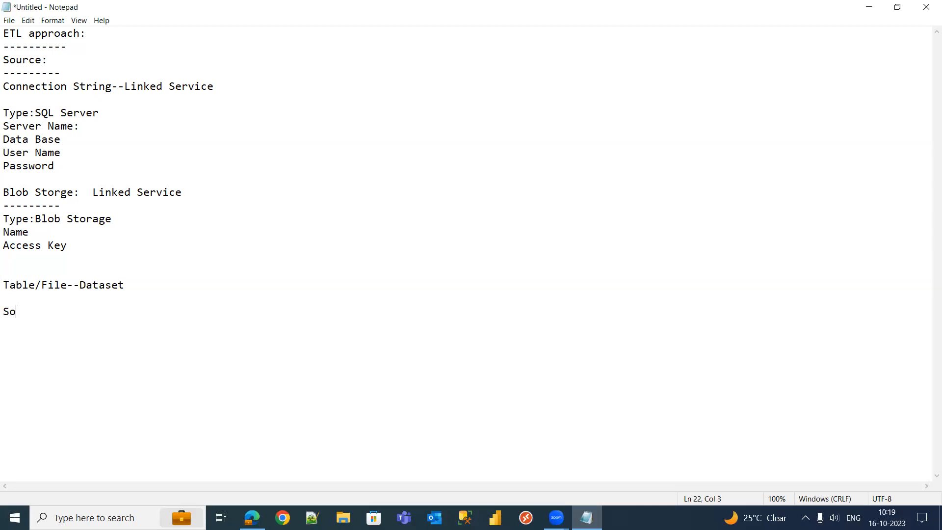
text(urce)
text(--Dataset)
text(Deste)
key(BackSpace)
text(ination)
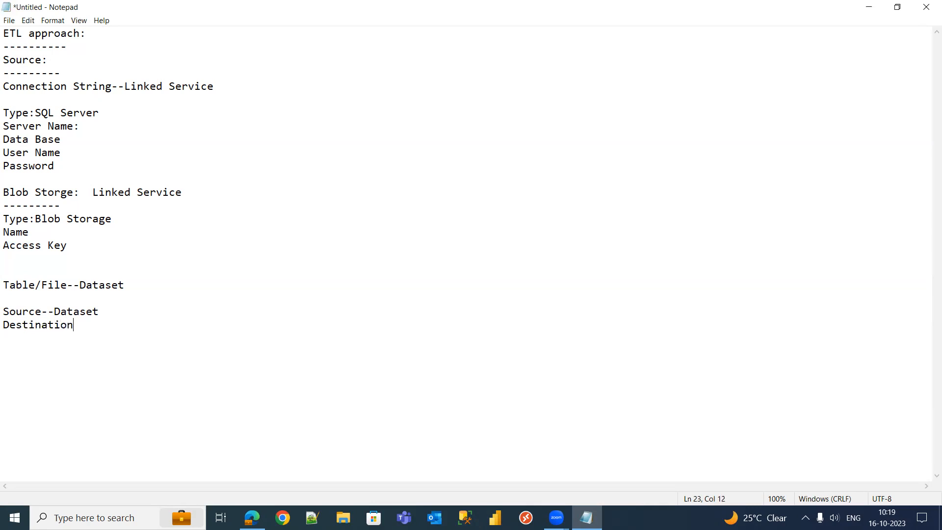
text(--Dataset)
Add a "Pipeline:" heading underlined with dashes below the dataset lines.
key(Return)
text(Pipeline: )
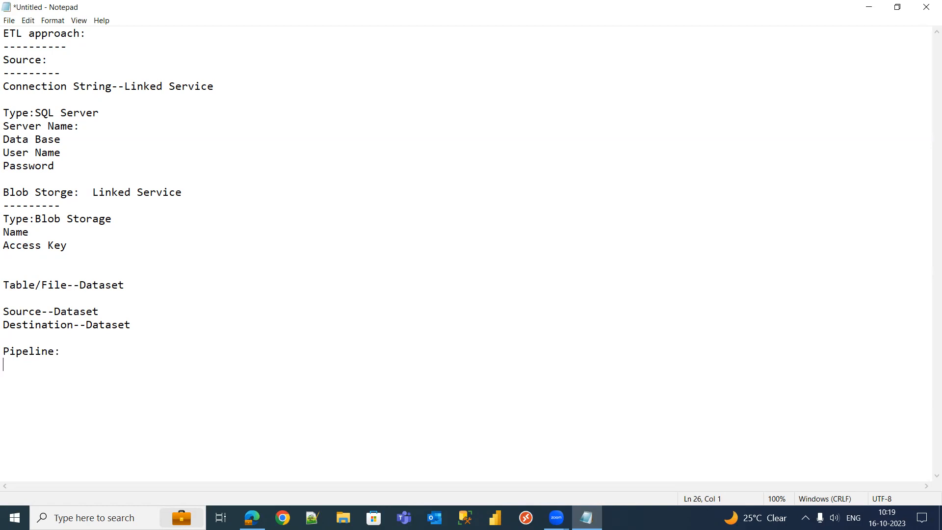
text(--------- )
Write "Activities--Copy Data activity" under the Pipeline heading.
text(Activitie)
text(s)
text(--)
text(Copy Data)
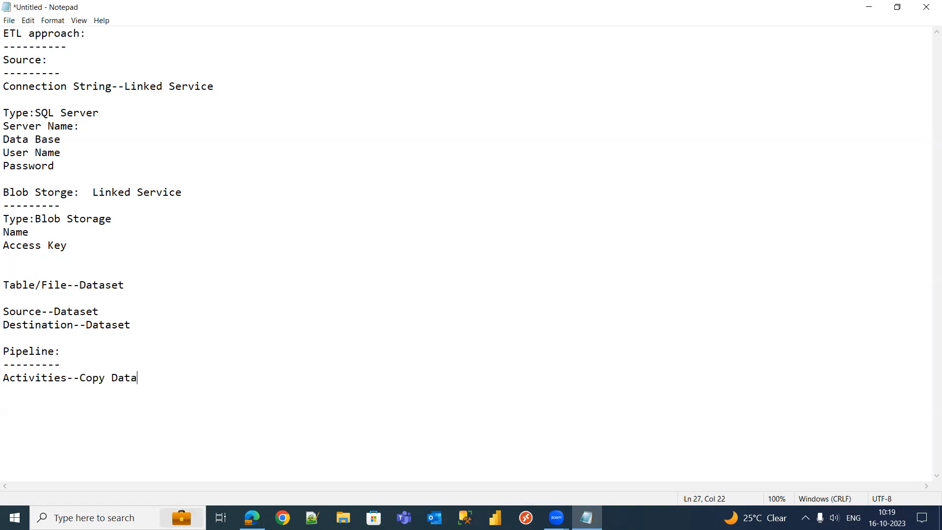
text( ctivt)
key(BackSpace)
key(BackSpace)
key(BackSpace)
key(BackSpace)
key(BackSpace)
text(activity)
Add a line with the two column labels "Source Dataset" and "TargetDataset" below the activity line.
key(Return)
key(Return)
text(Source Datase)
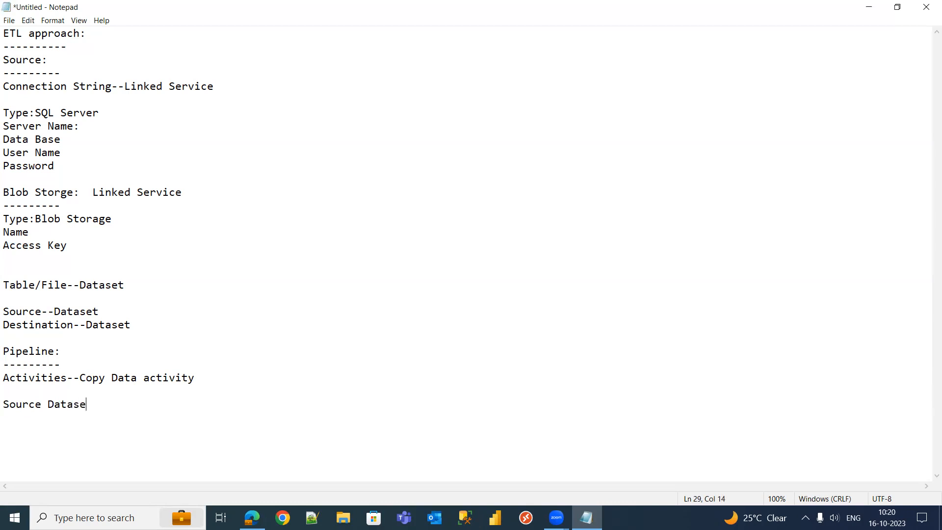
text(t   TargetDataset)
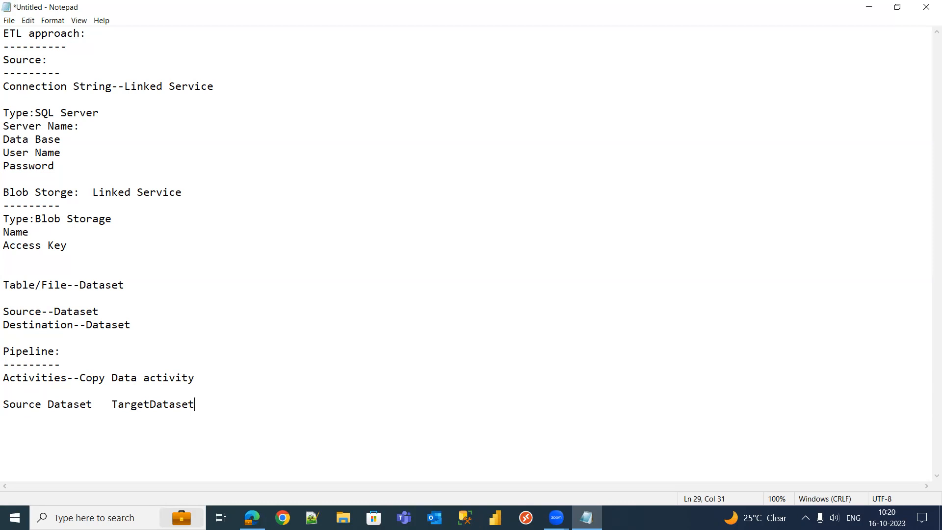
Under the dataset labels, write the column pairs "EID --EmployeeId" and "Ename --EmployeeName" on two lines.
key(Return)
key(Return)
text(EID )
text(Ename)
click(47, 426)
text(--Emplo)
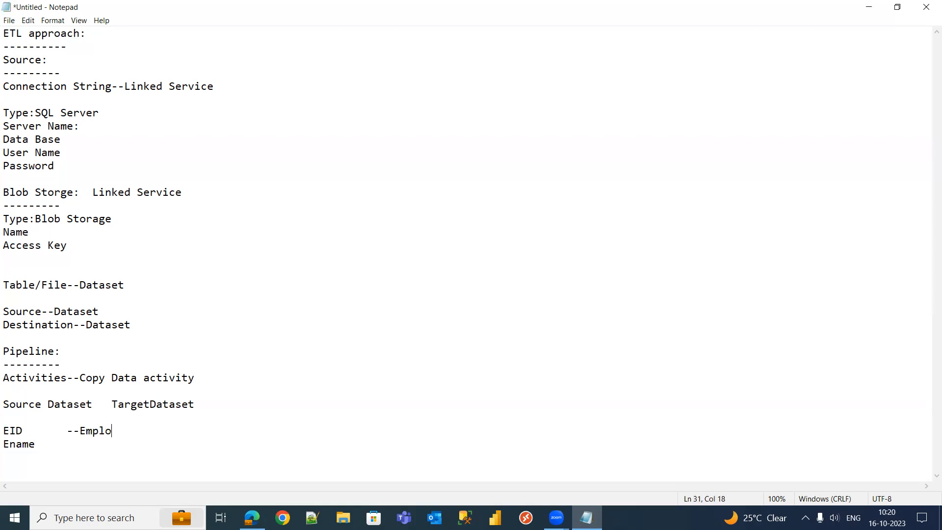
text(yeeId)
click(47, 446)
text(--EmployeeName)
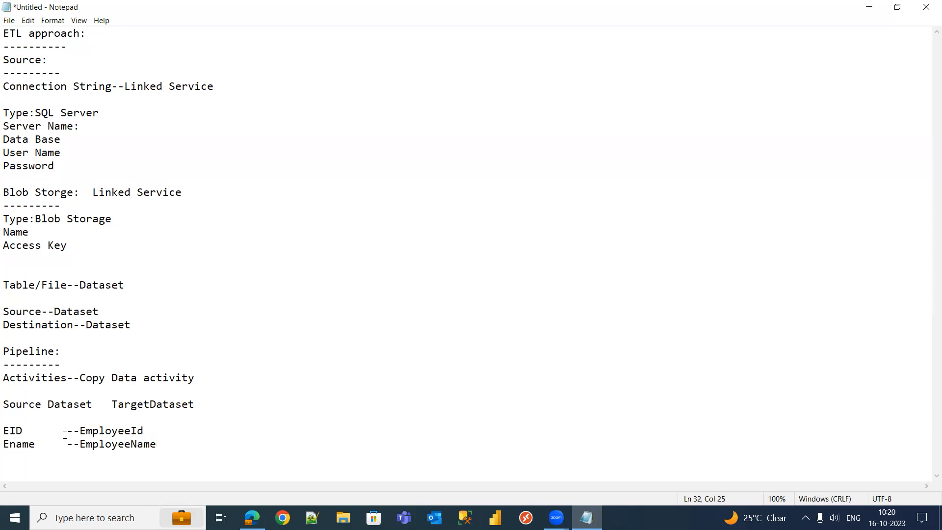
click(22, 431)
drag(22, 431, 181, 429)
click(180, 428)
click(22, 430)
key(Right)
key(shift+Left)
key(shift+Left)
key(shift+Left)
key(shift+Left)
click(161, 426)
drag(3, 444, 47, 444)
click(47, 444)
click(220, 432)
Add the word "Mapping" after "Copy Data activity" and highlight the two column pair lines.
click(260, 374)
text(Map)
text(pj)
key(BackSpace)
text(ing)
drag(250, 443, 3, 430)
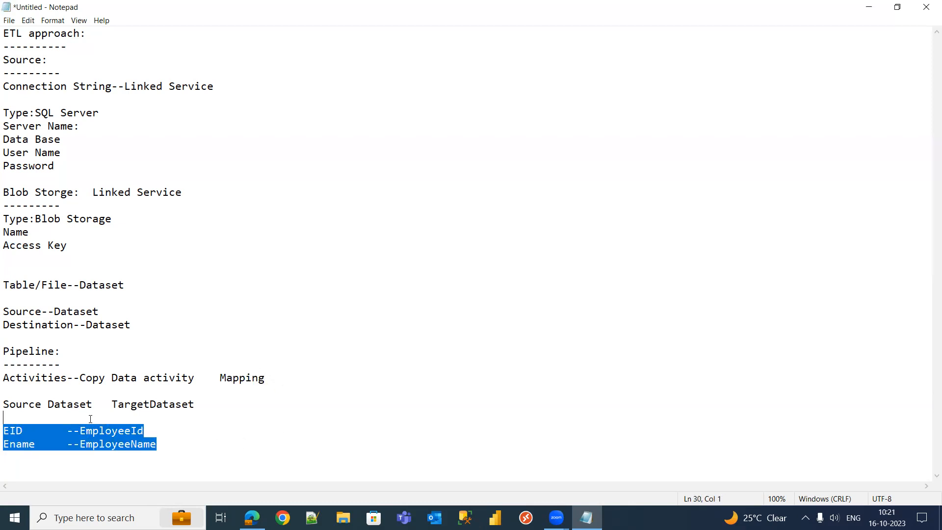
Add the line "Execute" below the column pairs, leaving a blank line between.
click(142, 430)
key(Return)
key(Return)
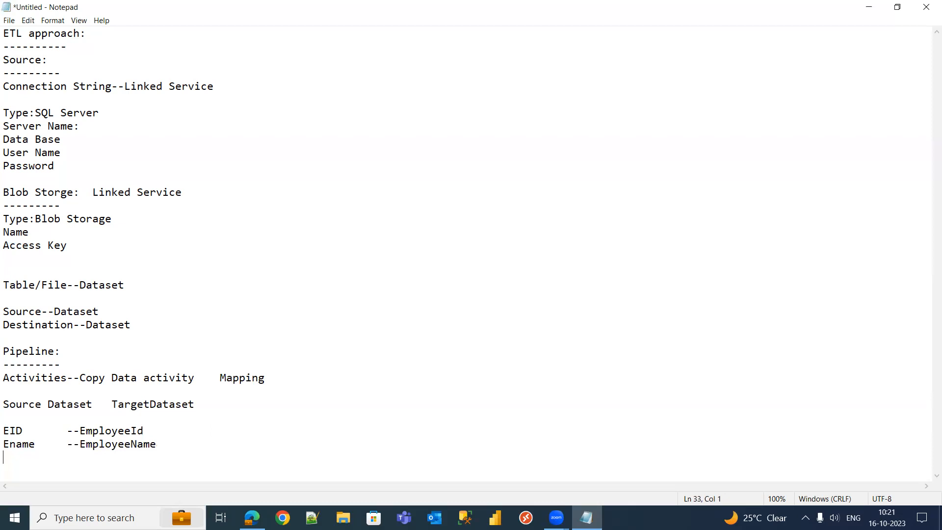
text(Execute)
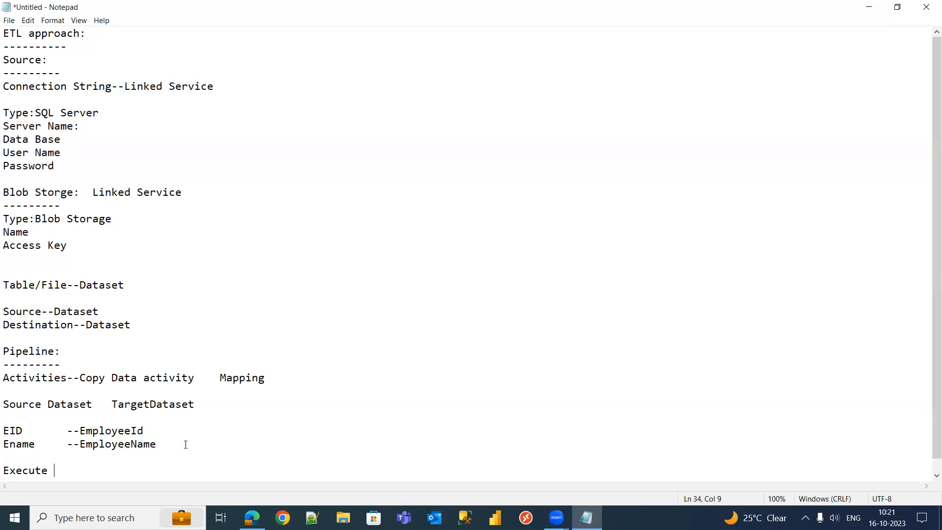
drag(93, 474, 6, 7)
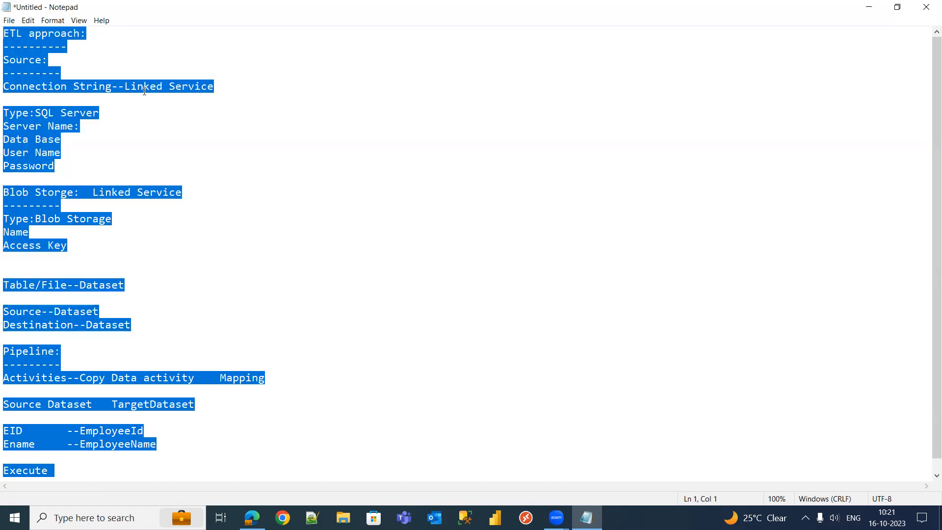
click(175, 124)
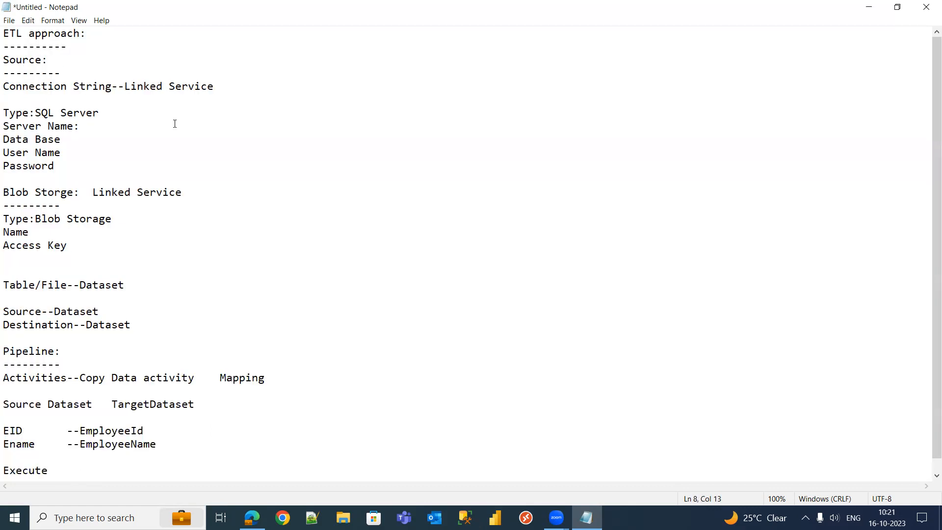
drag(54, 475, 6, 7)
click(270, 147)
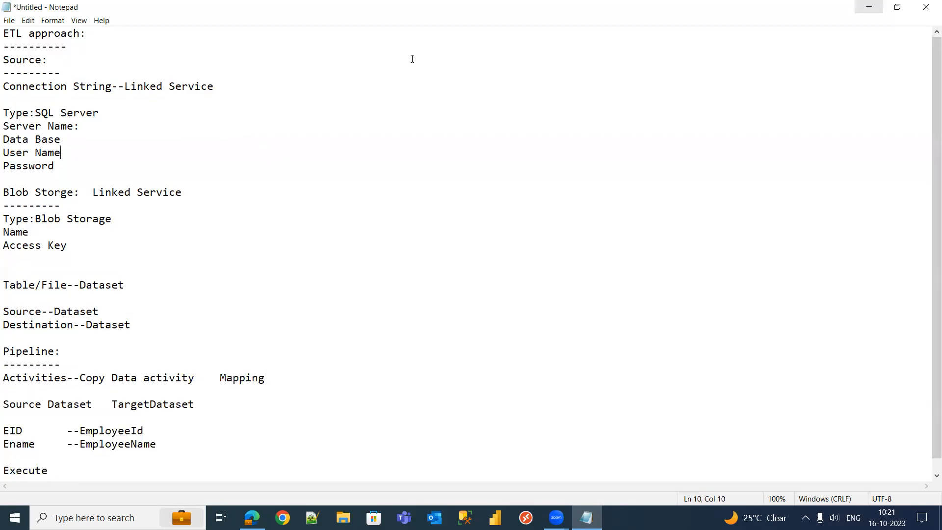
Switch to Data Factory's Linked services page in the browser and dismiss the low battery notice.
click(869, 6)
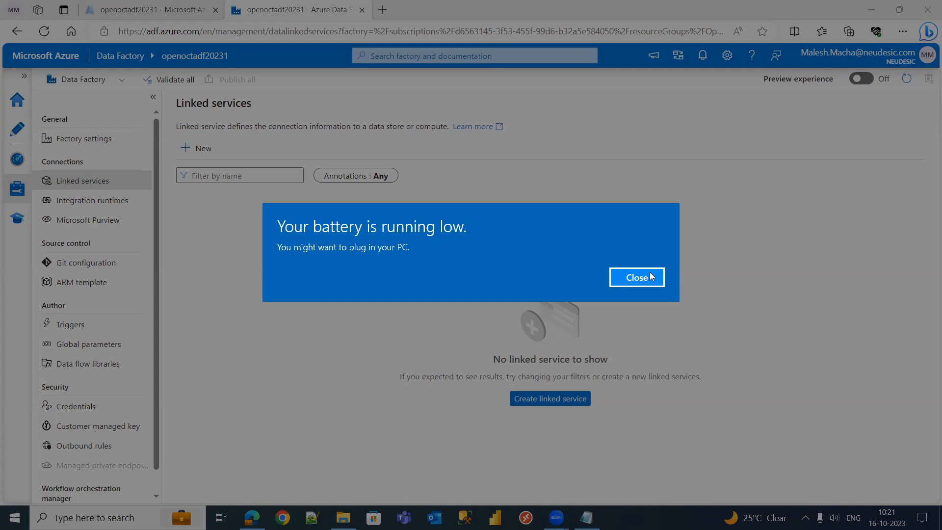
click(636, 278)
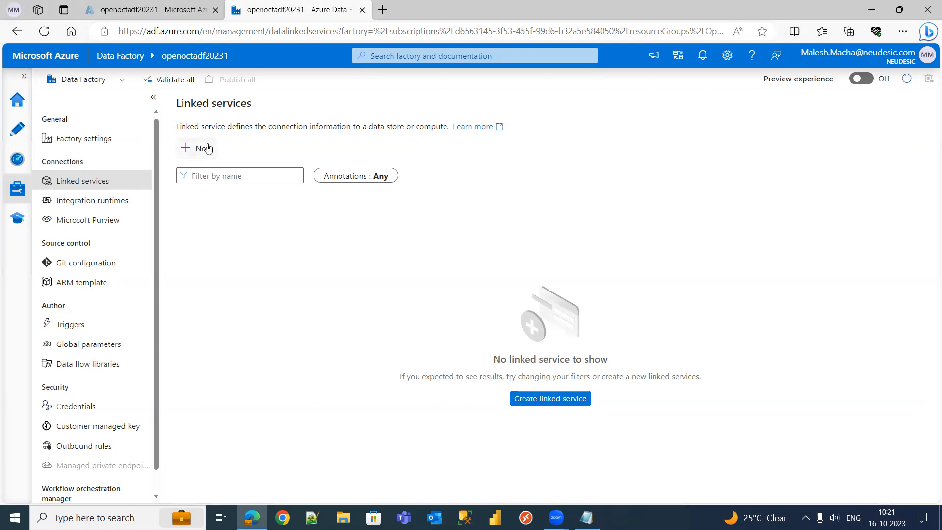
Return to Notepad and add the line "Move the File one container to other within the blob" below "Execute", leaving blank lines between.
click(587, 517)
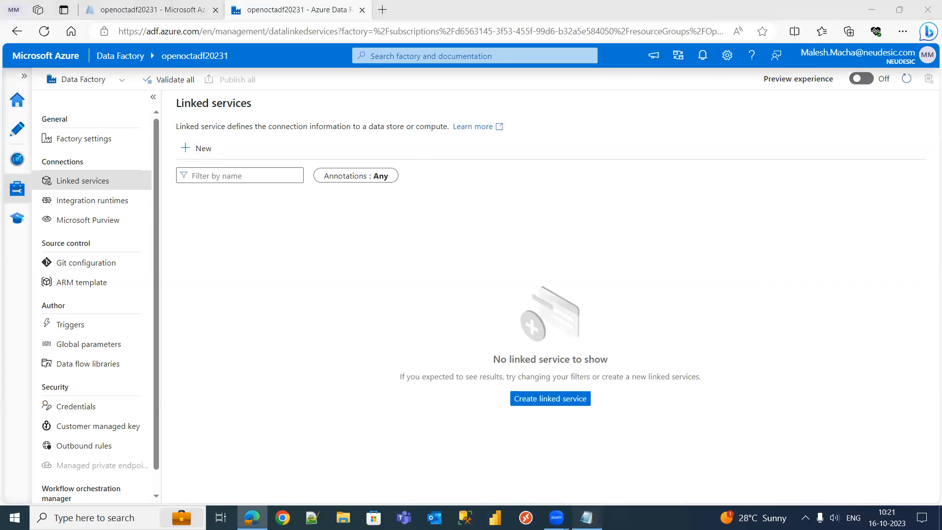
click(357, 420)
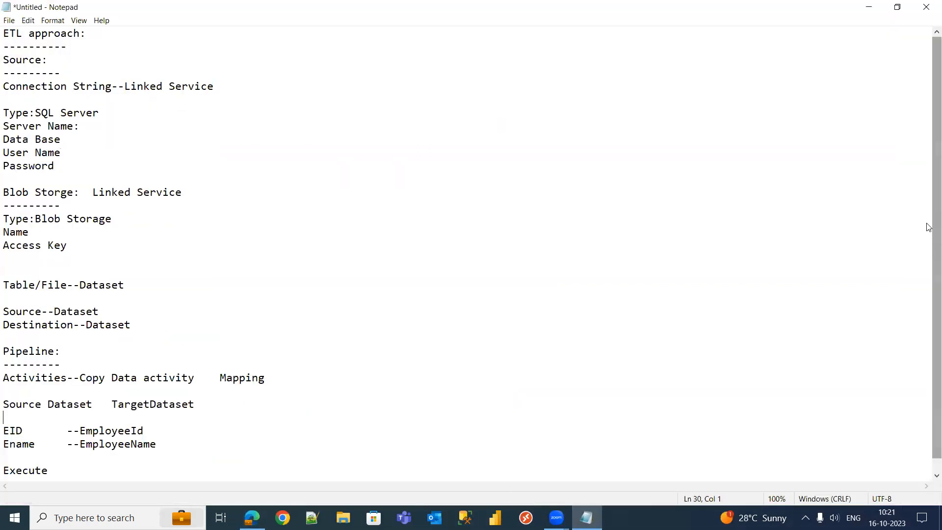
scroll(927, 342, down, 1)
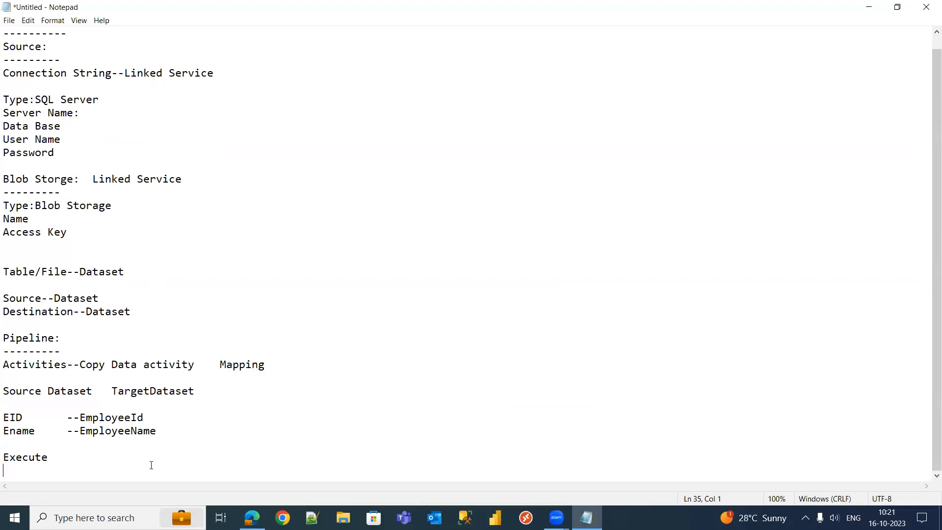
key(Return)
key(Return)
text(Move the File one )
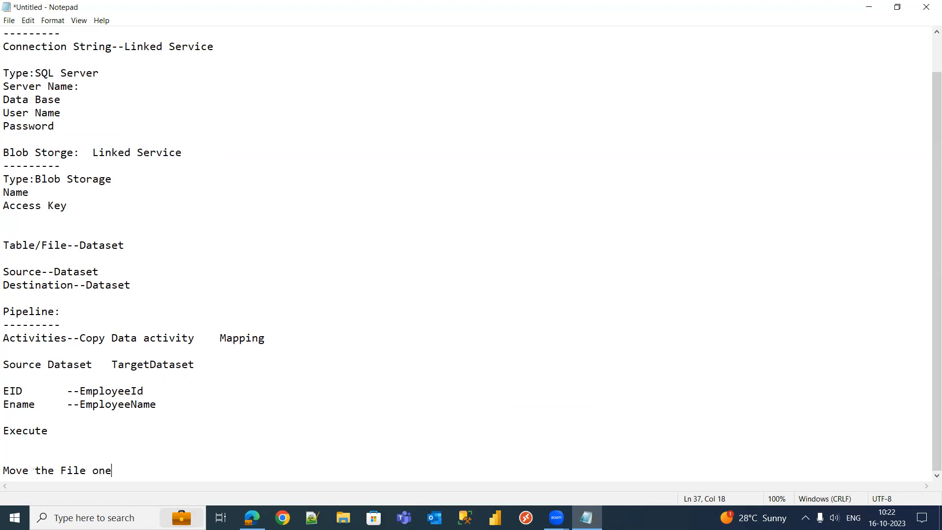
text(container to other within the blob)
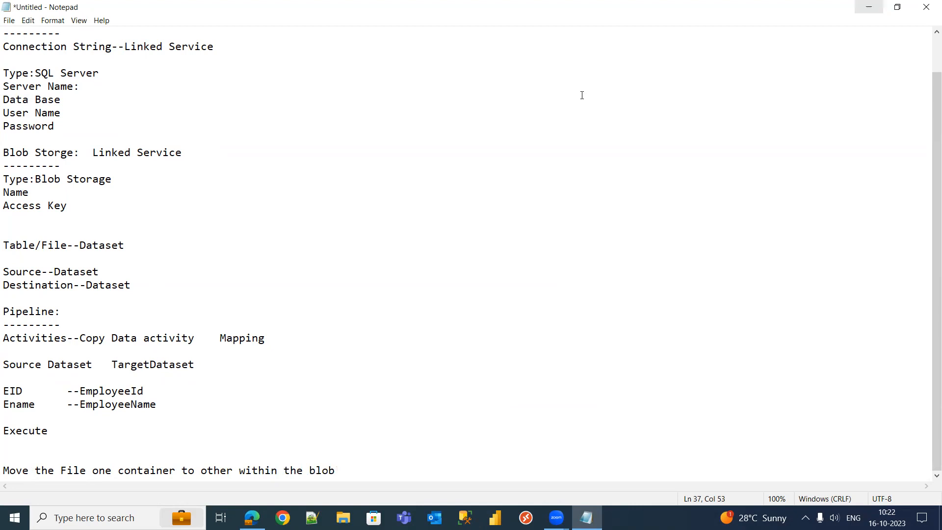
Switch to the Azure portal and open the containers list of storage account openoctstorage1 in resource group OpenOct2023adf1.
key(alt+Tab)
click(157, 13)
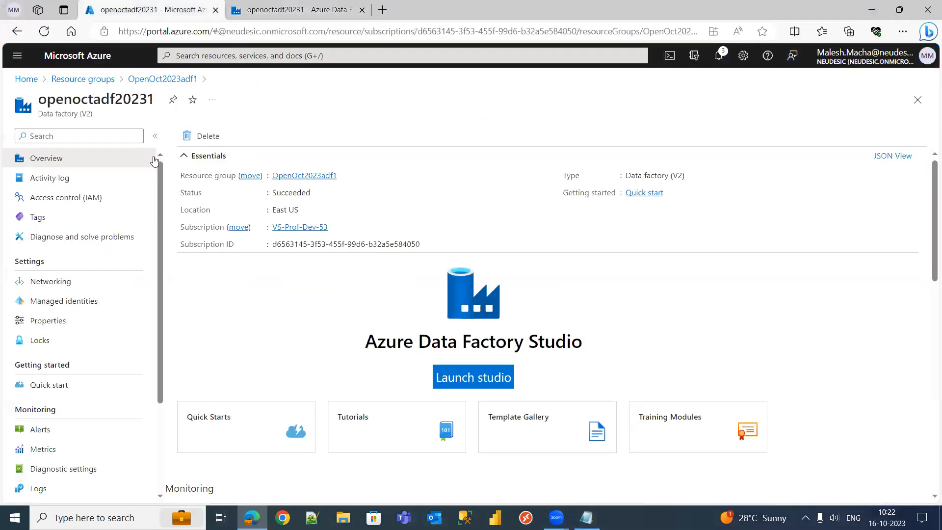
click(78, 80)
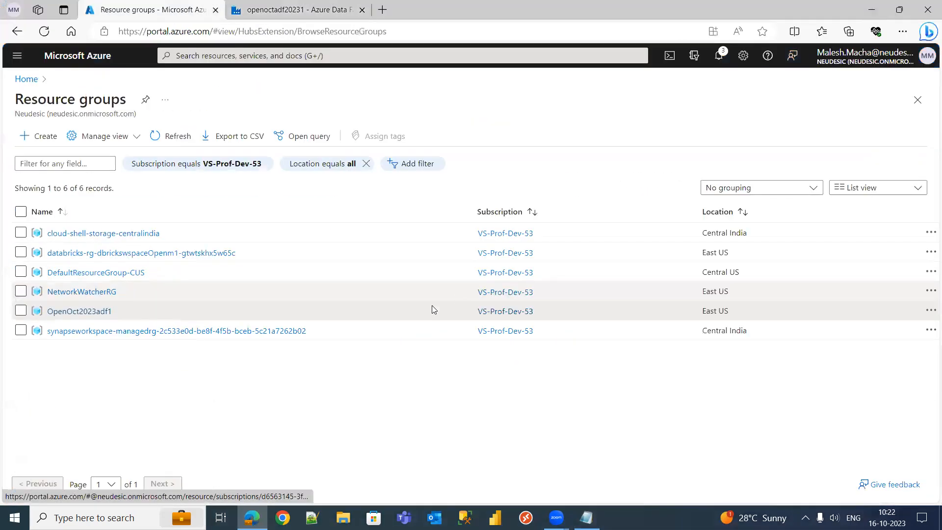
click(73, 311)
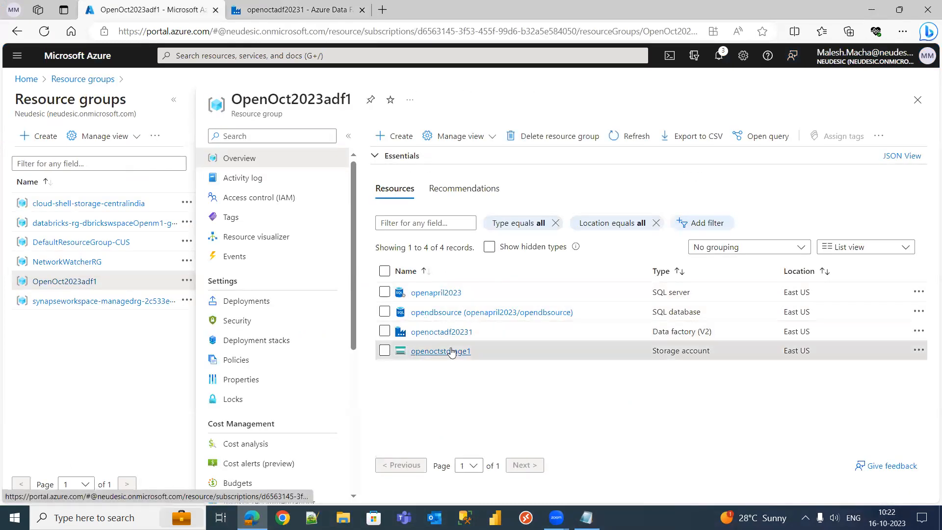
click(434, 350)
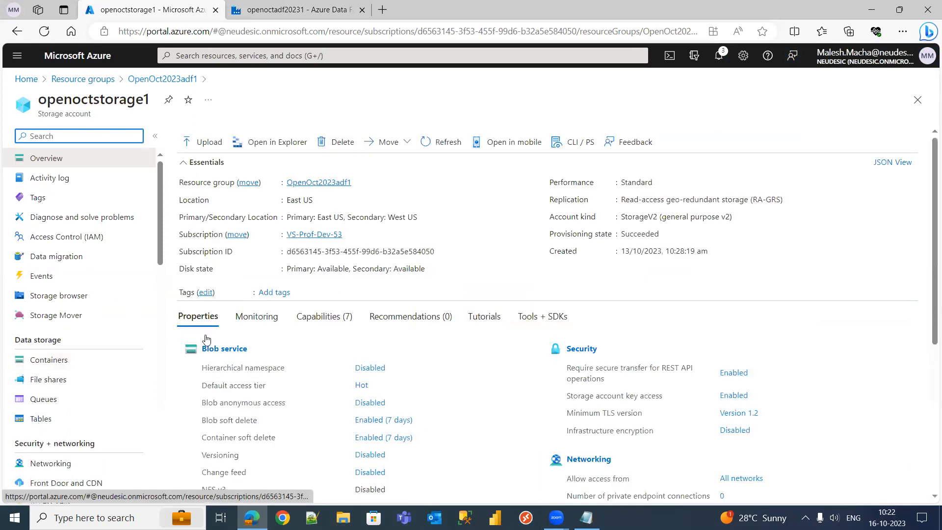
click(61, 360)
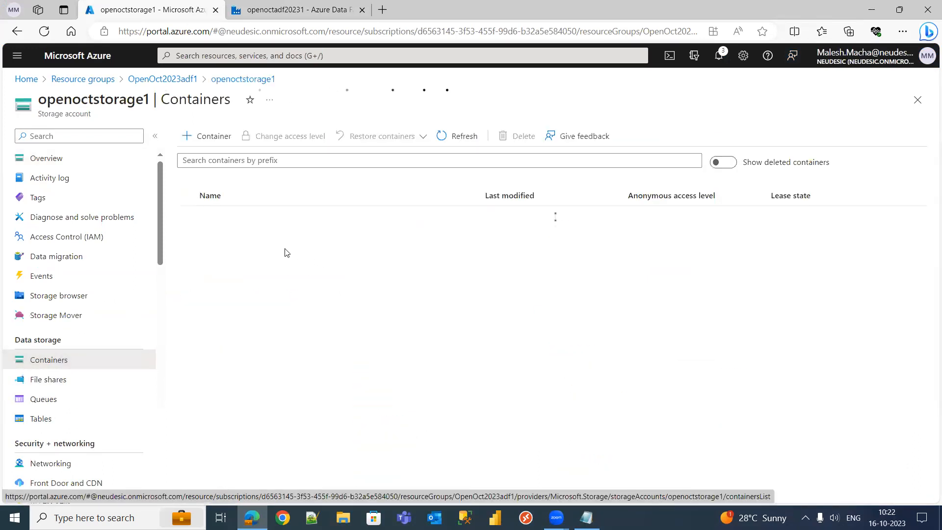
Create a container named "destination" in the storage account and open the existing "test" container.
click(211, 136)
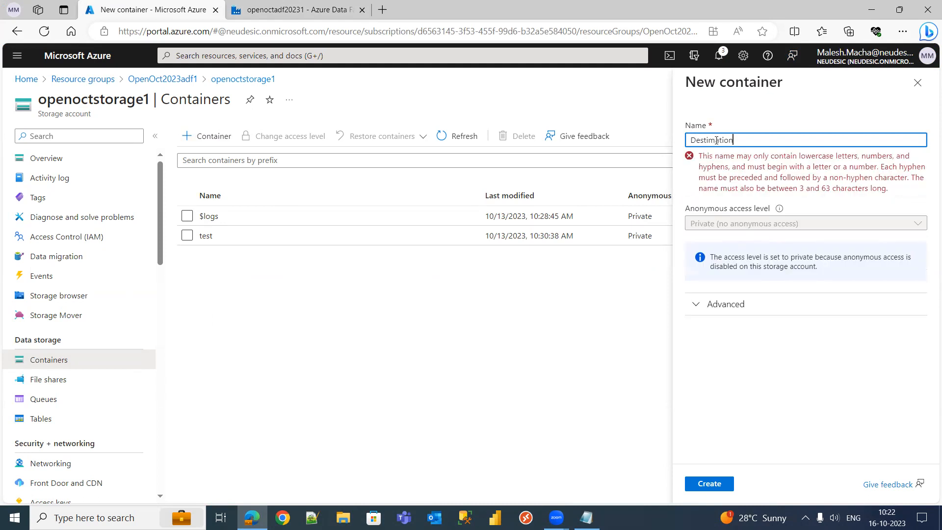
click(716, 140)
key(BackSpace)
text(n)
click(698, 140)
key(BackSpace)
text(d)
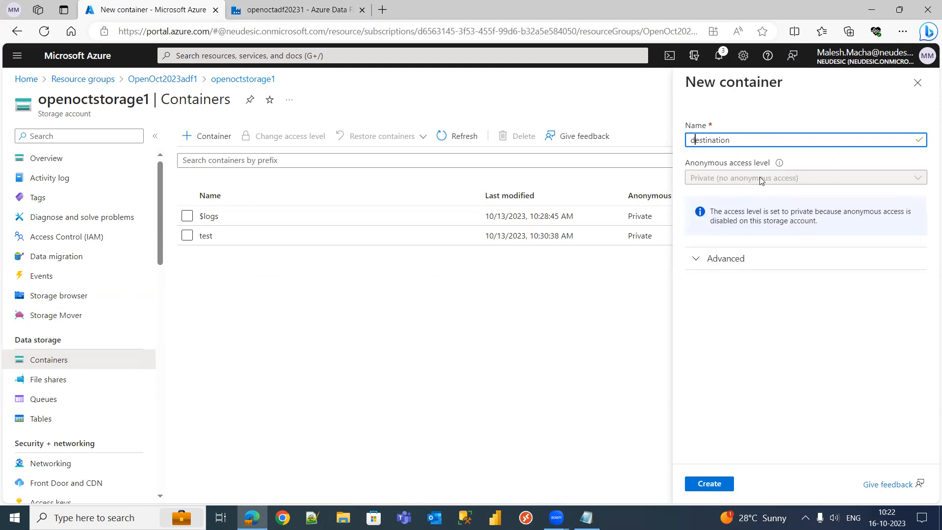
click(699, 261)
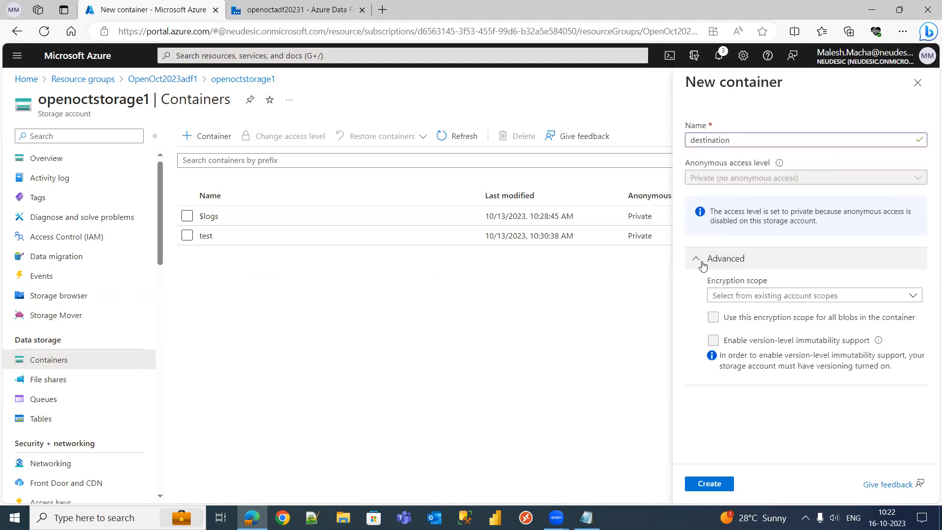
click(710, 484)
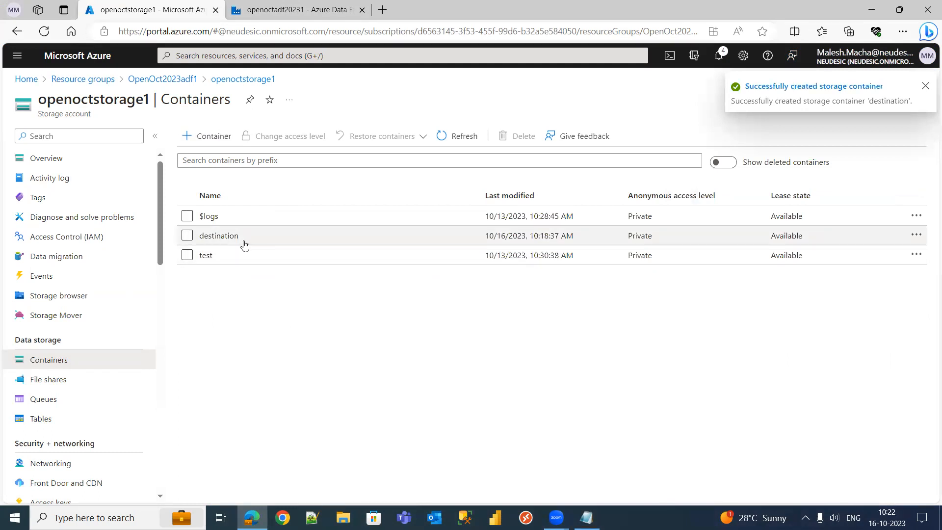
click(227, 262)
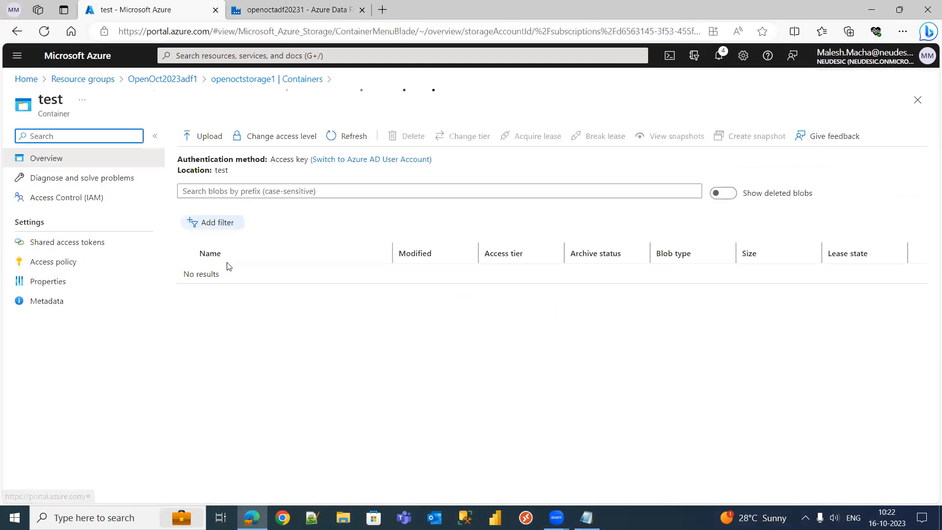
click(206, 137)
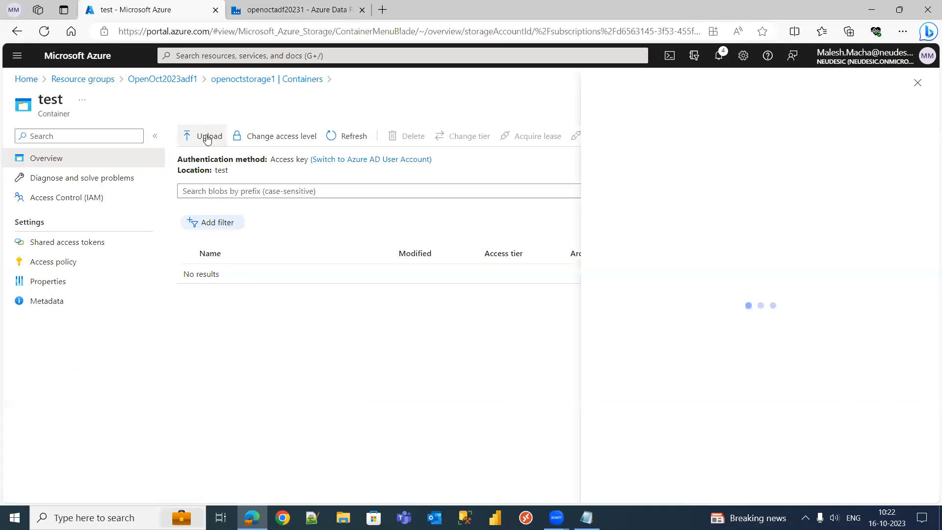
click(760, 204)
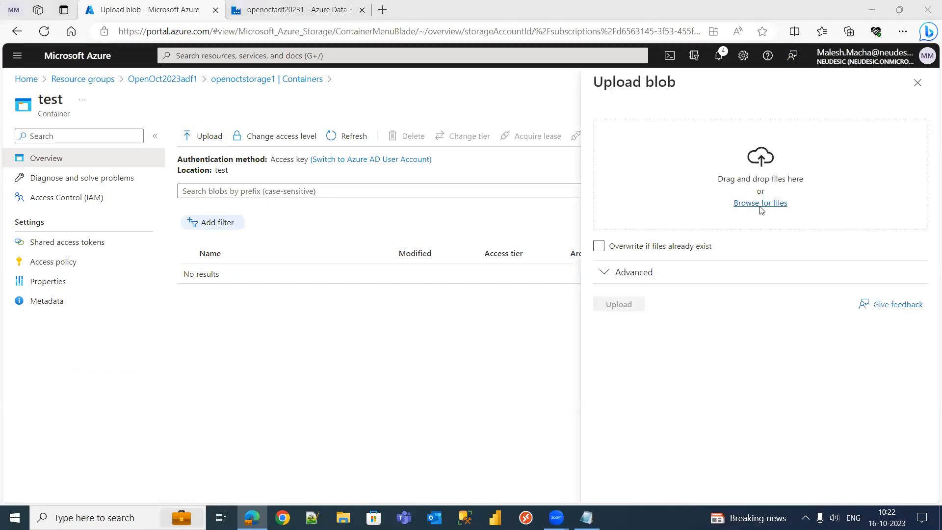
click(47, 95)
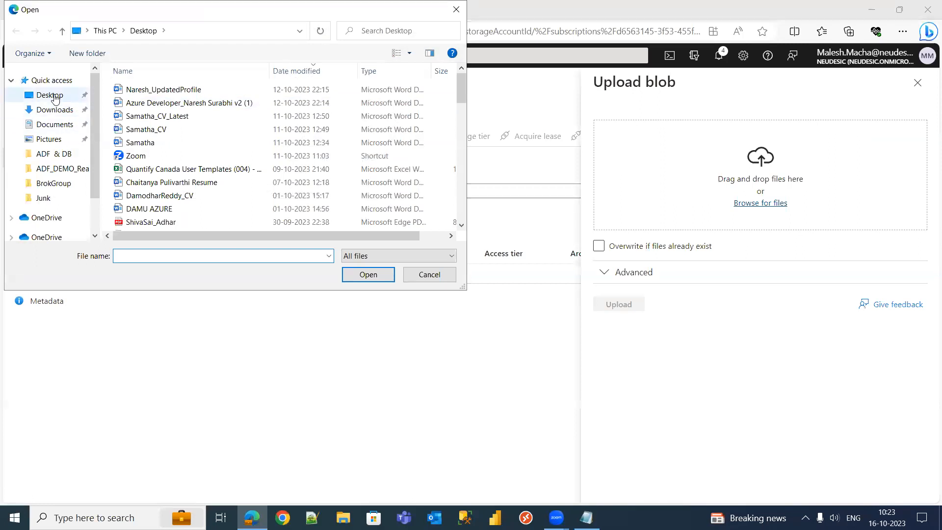
double_click(183, 170)
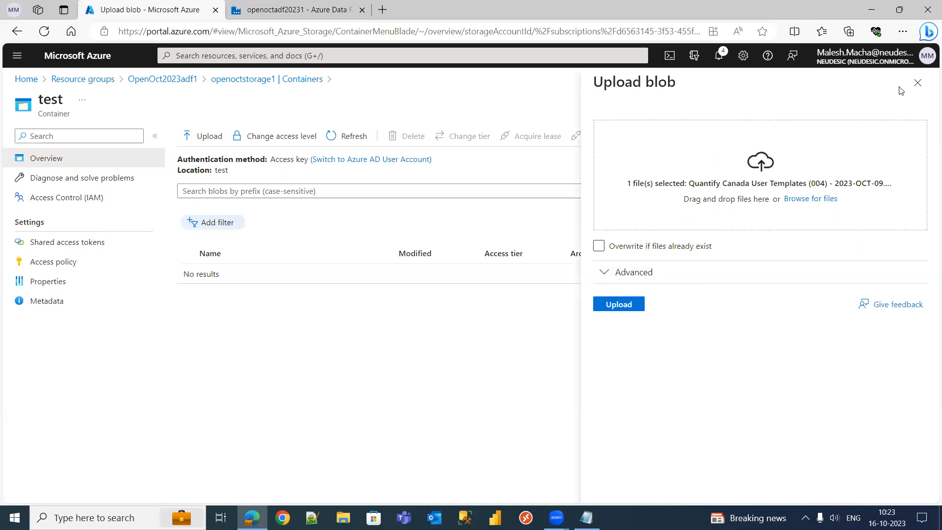
click(917, 83)
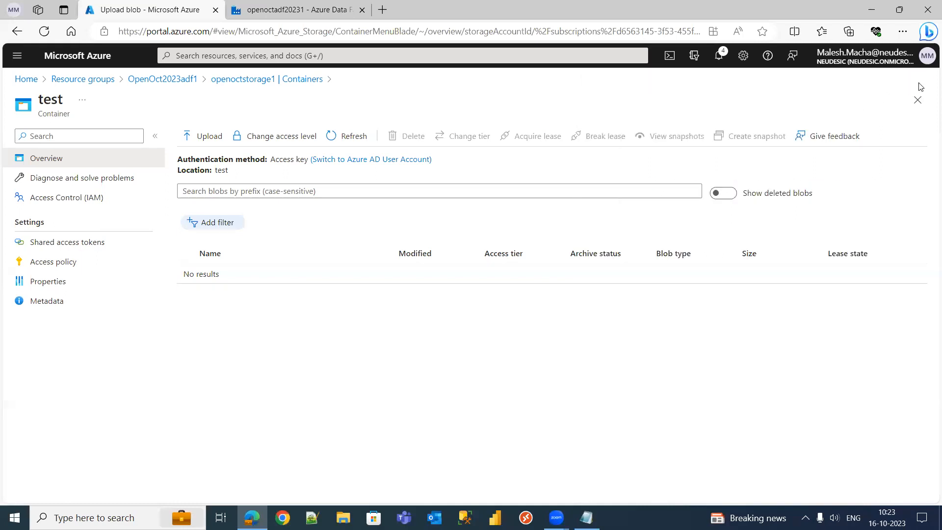
Upload the file Employees.csv from the Desktop folder to the "test" container.
click(211, 132)
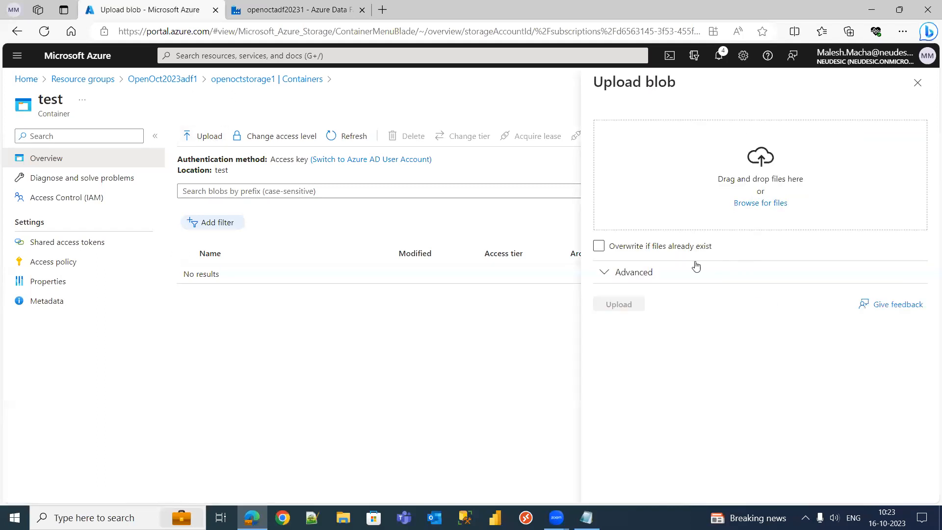
click(765, 203)
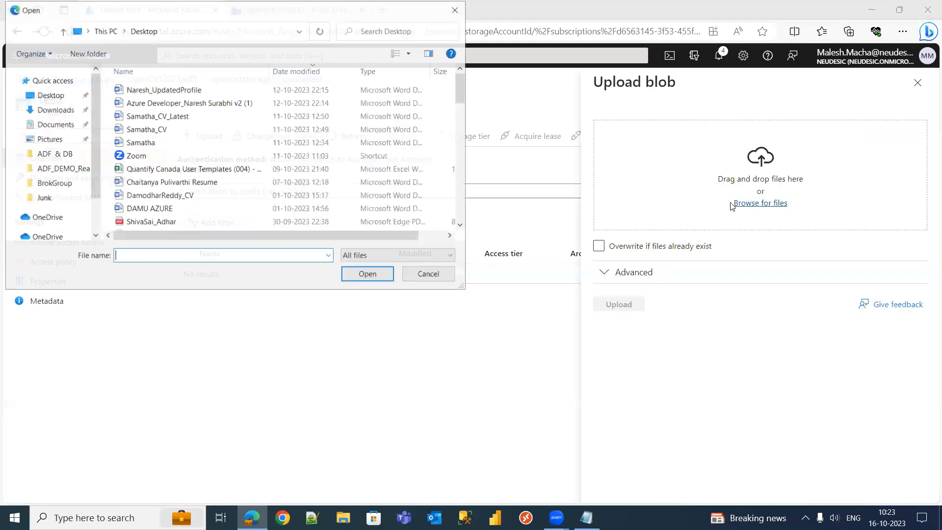
drag(465, 86, 471, 149)
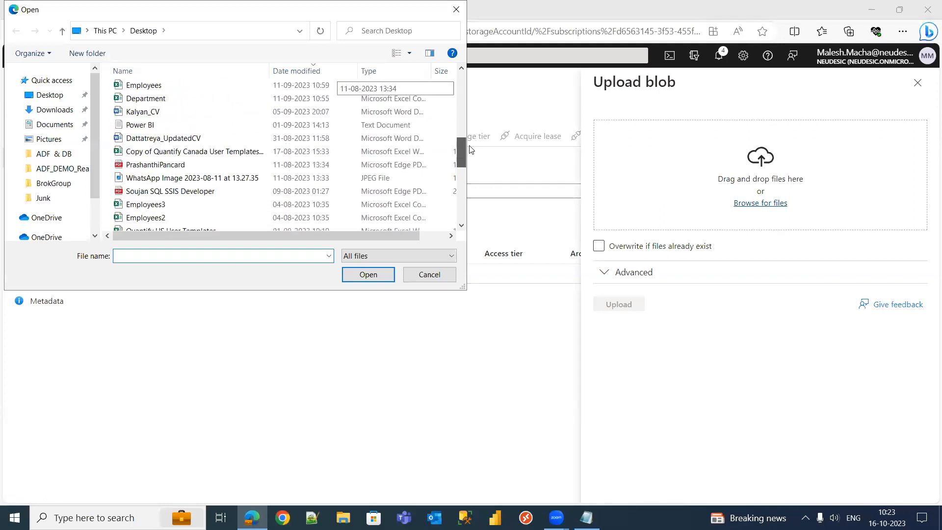
double_click(171, 86)
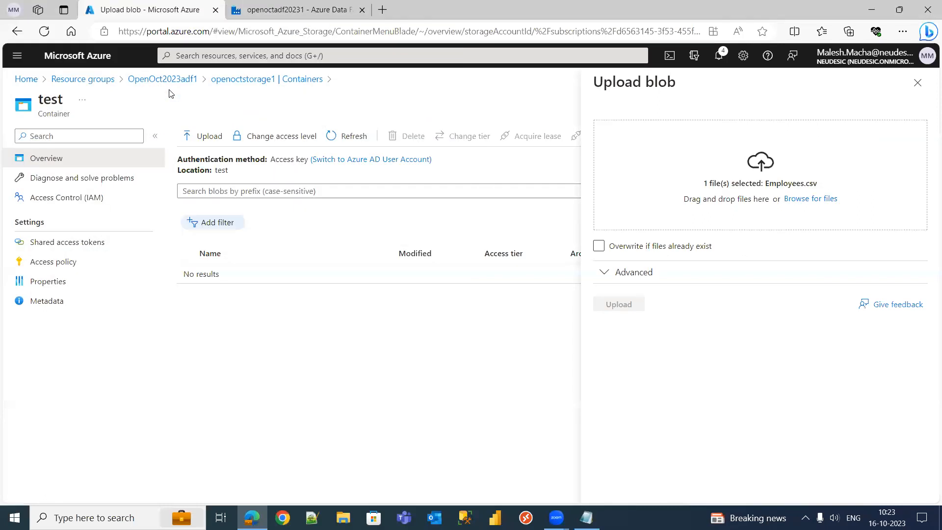
click(631, 305)
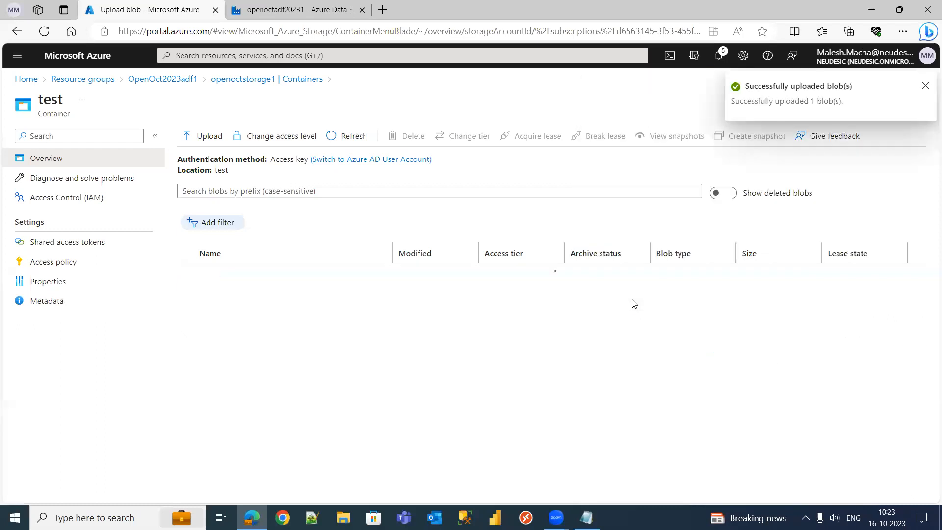
Start a new linked service of type Azure Blob Storage in Data Factory and continue to its settings form.
click(319, 10)
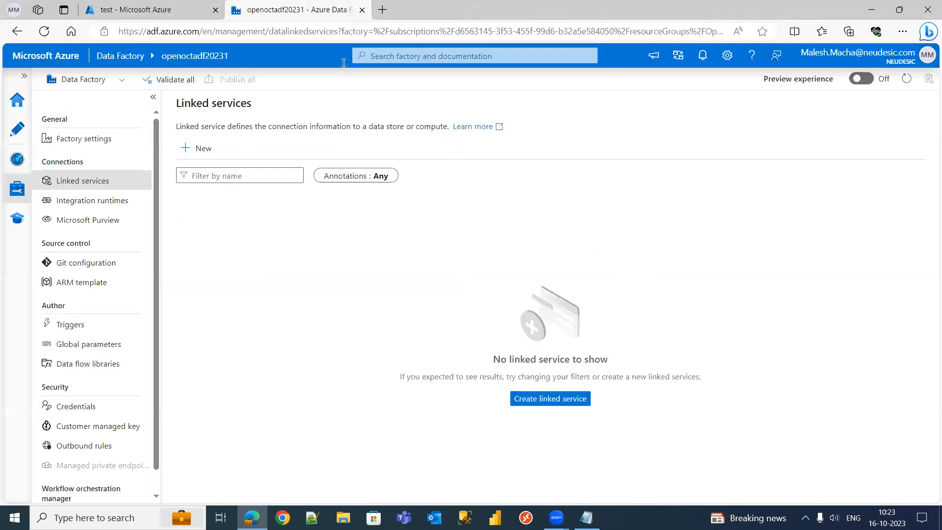
click(201, 152)
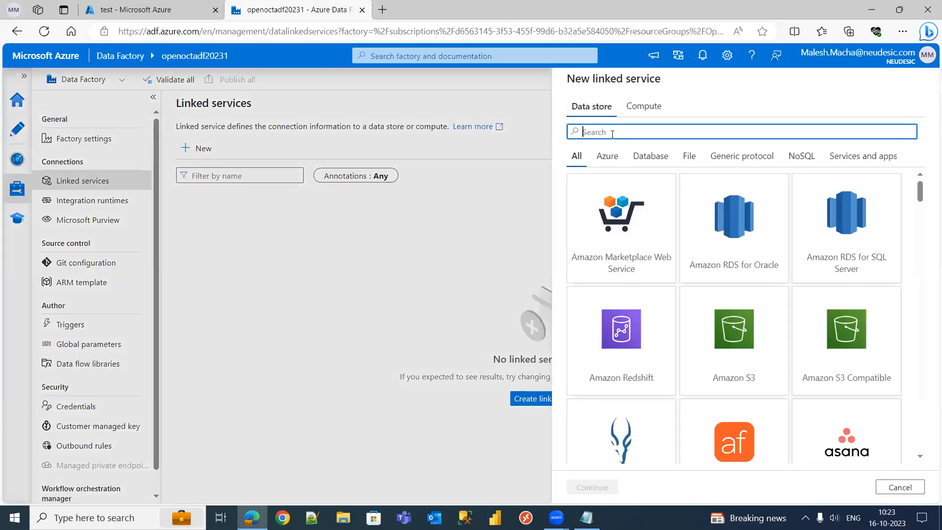
text(blob)
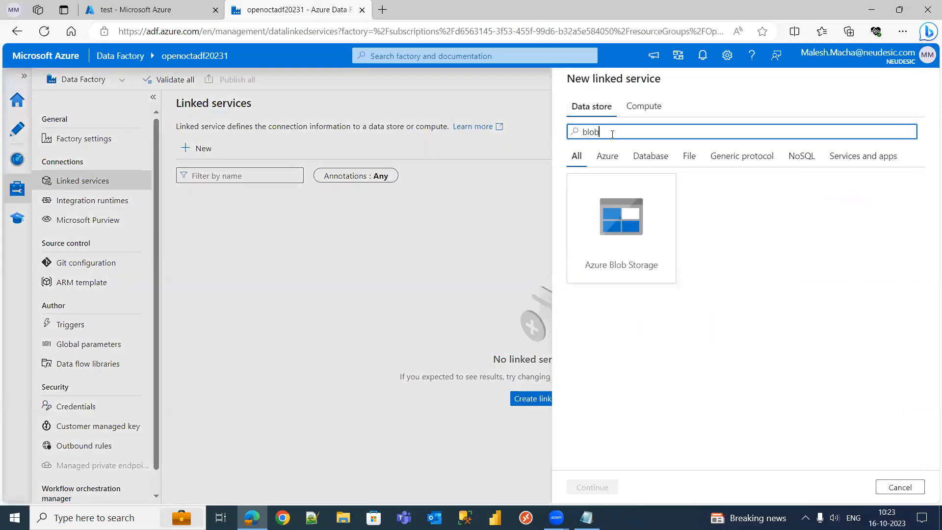
click(621, 228)
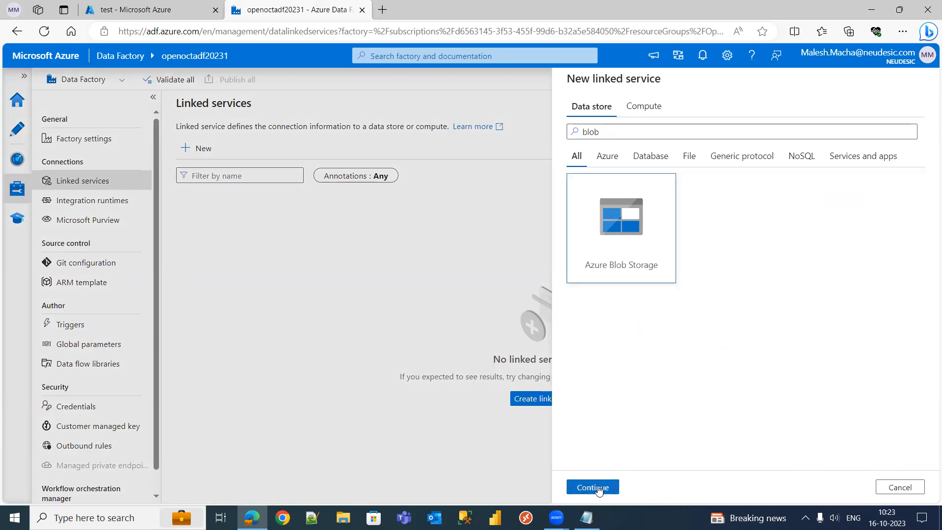
click(593, 487)
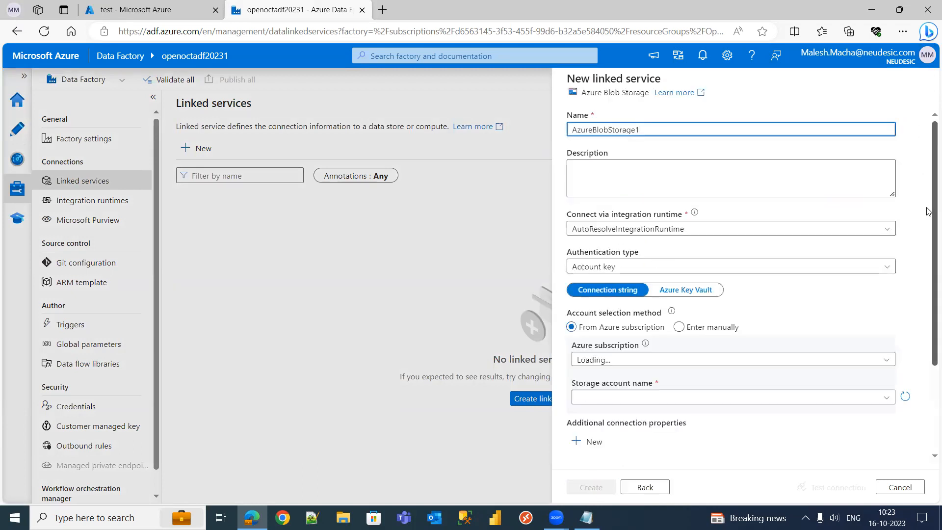
Set the linked service's Azure subscription to VS-Prof-Dev-53 and its storage account to openoctstorage1.
scroll(928, 211, down, 3)
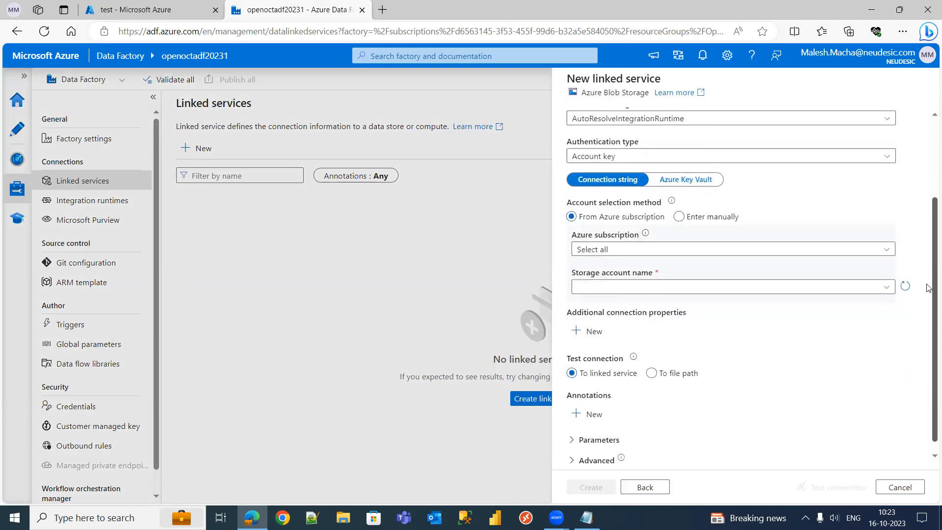
click(617, 277)
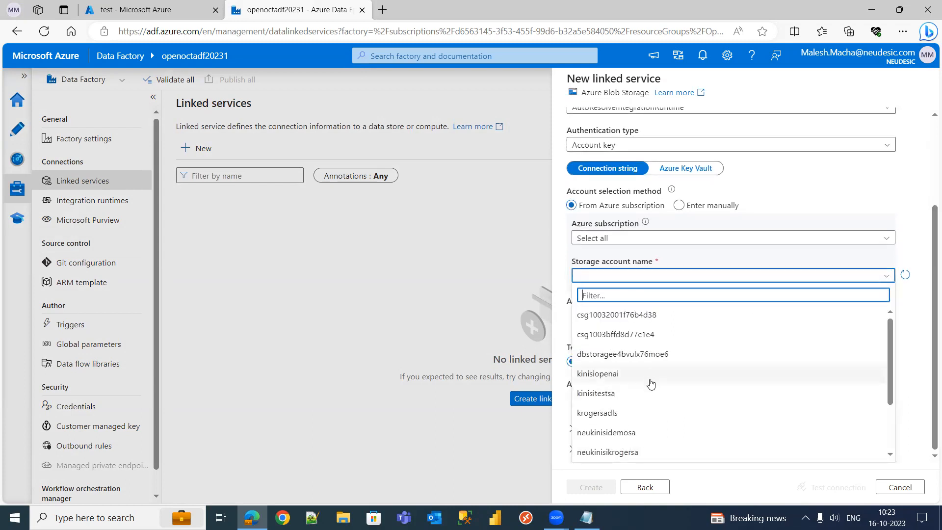
click(633, 242)
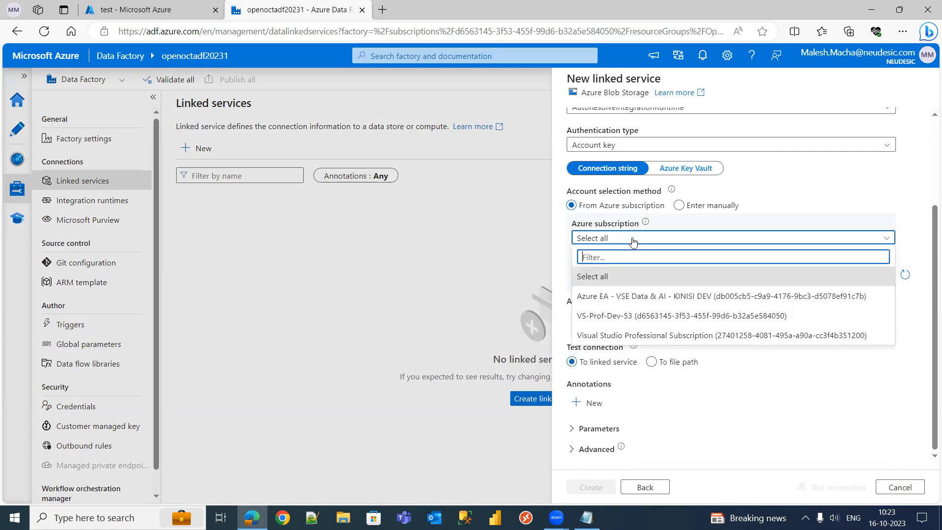
click(637, 316)
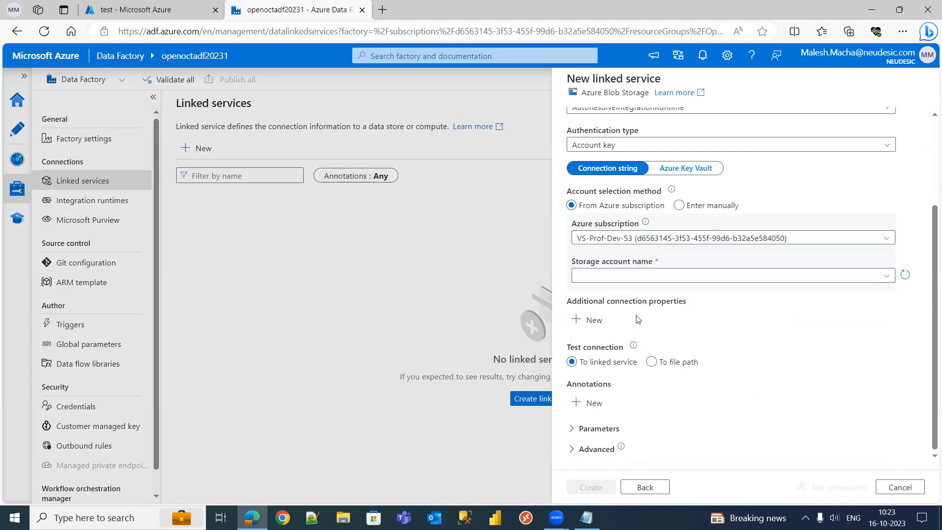
click(646, 277)
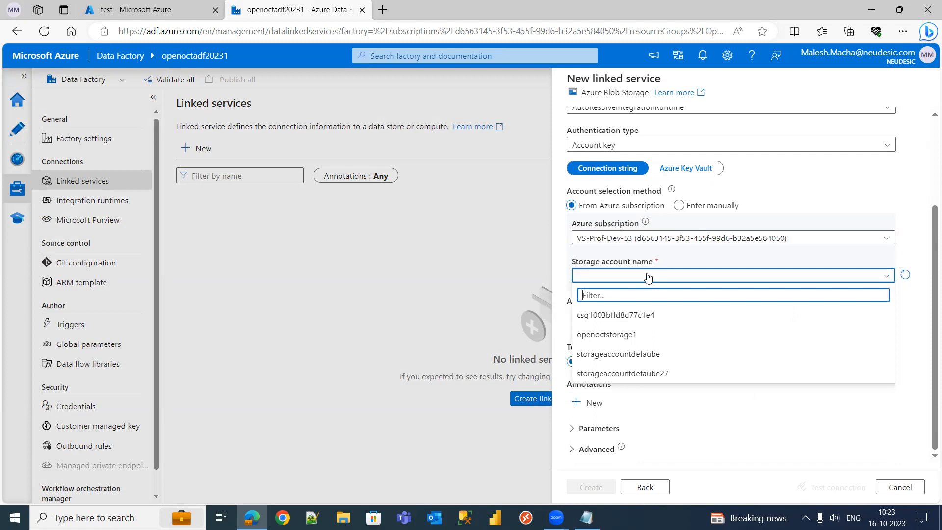
click(640, 334)
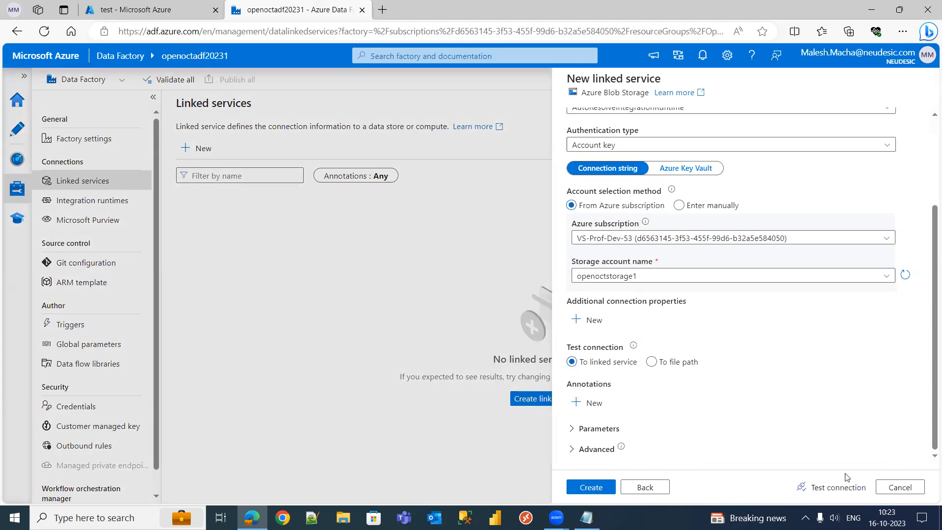
Test the connection to the storage account and create the Azure Blob Storage linked service.
click(837, 490)
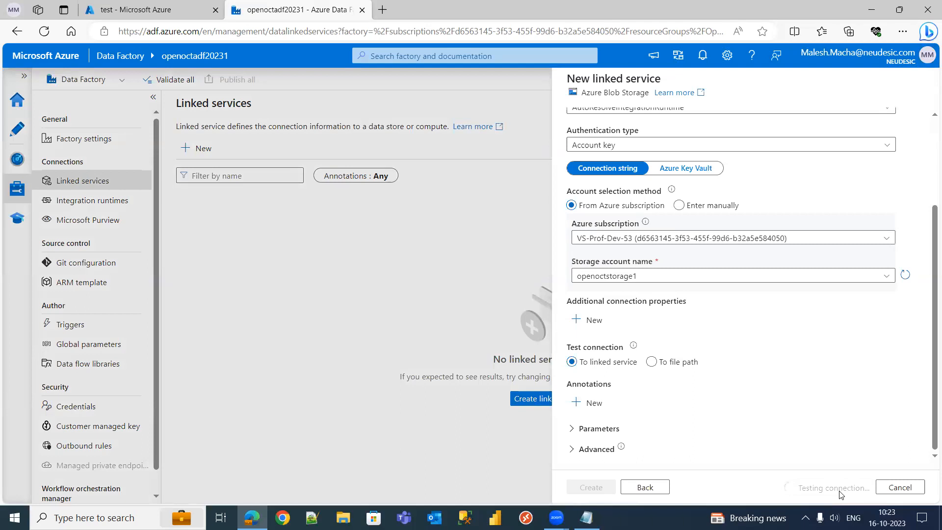
drag(926, 227, 926, 252)
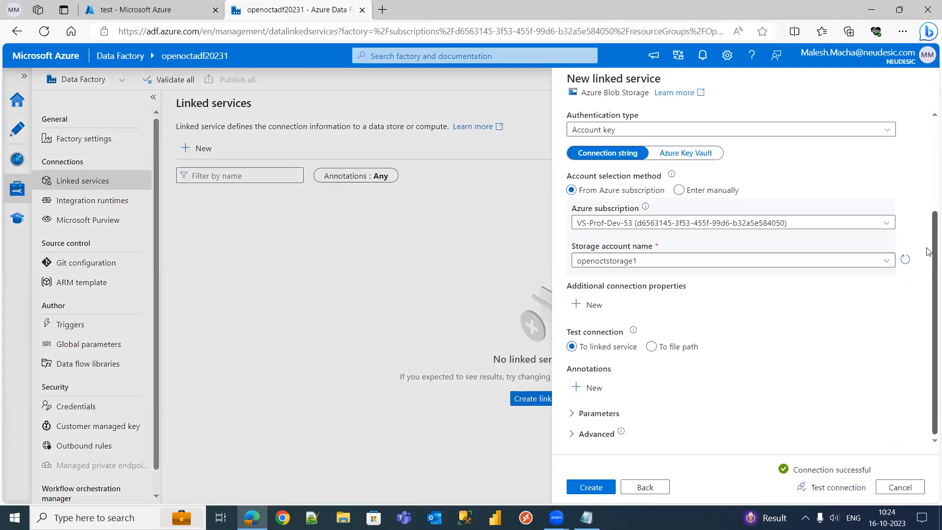
click(592, 487)
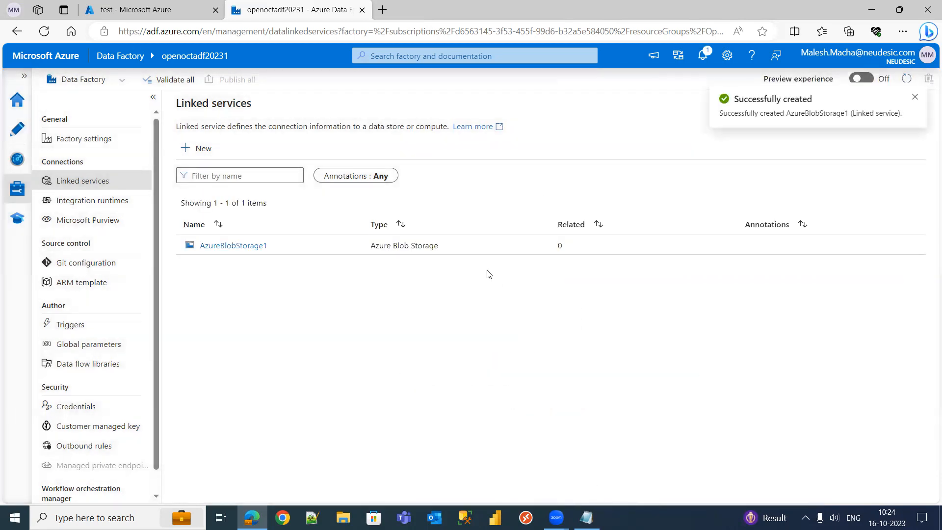
click(915, 99)
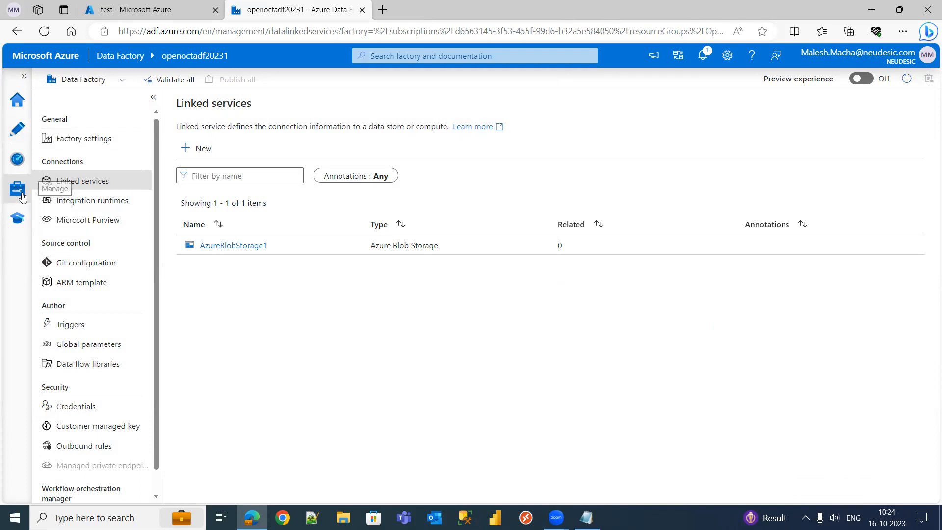
Start a new dataset in the Author workspace with Azure Blob Storage as data store and DelimitedText as format.
click(18, 135)
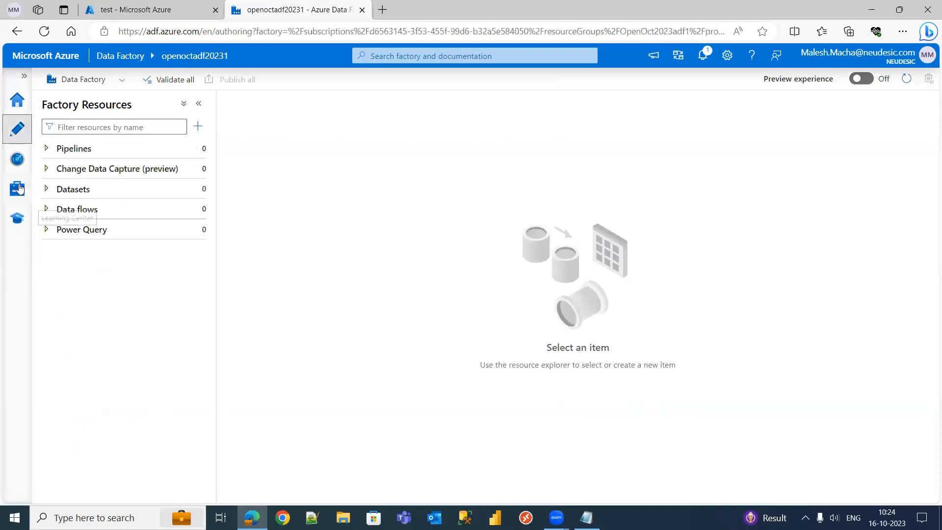
click(46, 190)
click(196, 189)
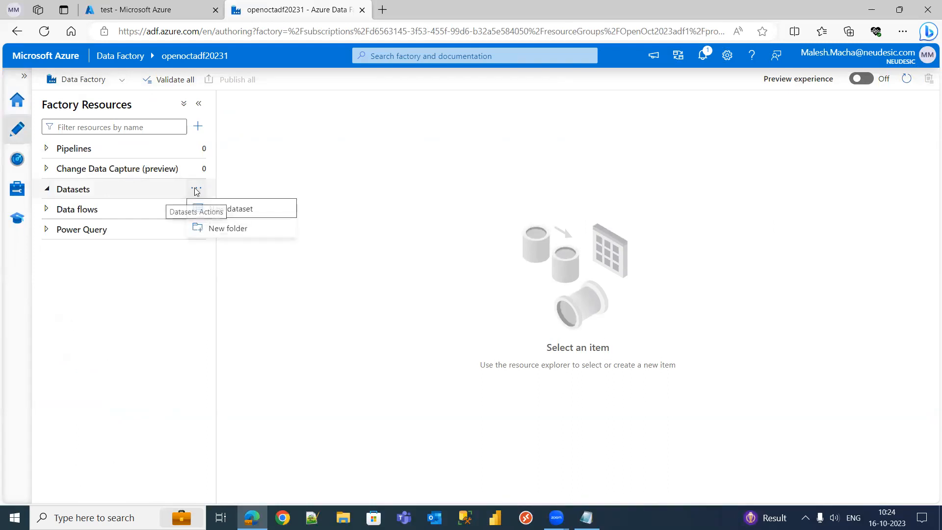
click(237, 209)
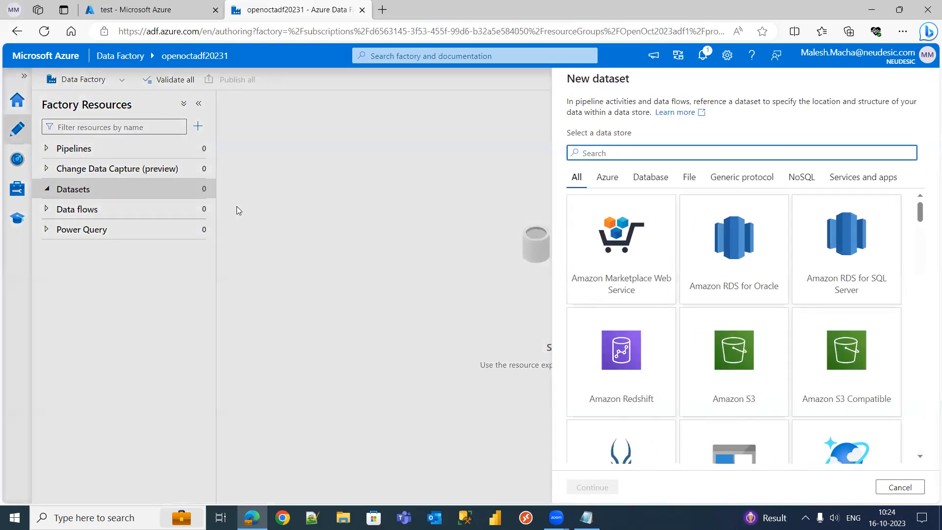
text(blob)
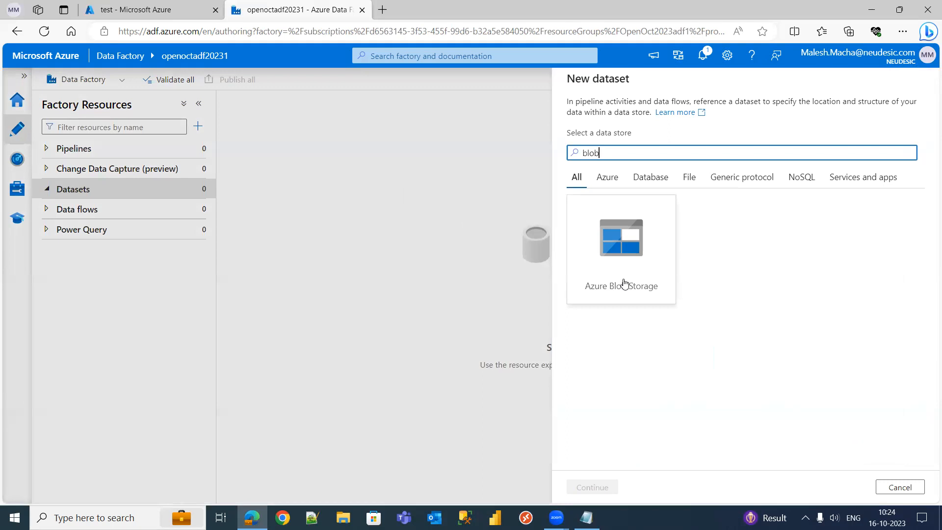
click(627, 227)
click(593, 487)
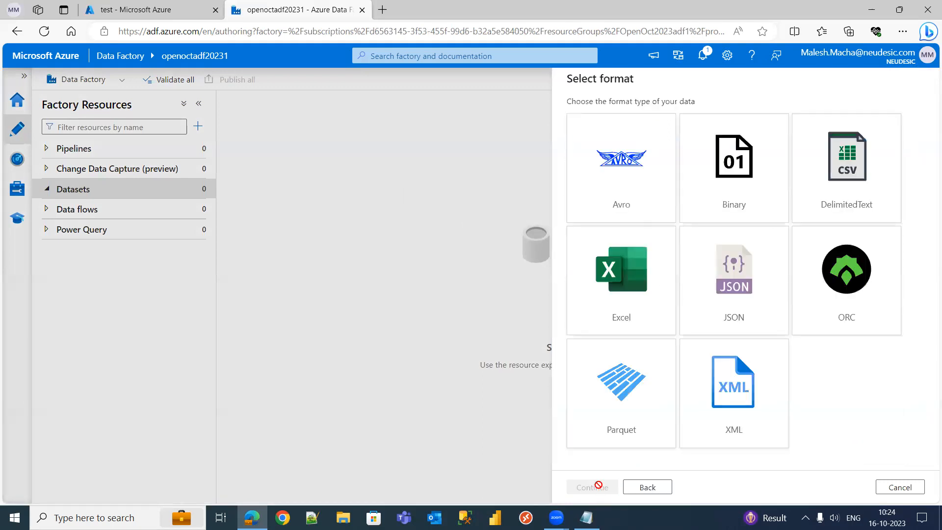
click(869, 184)
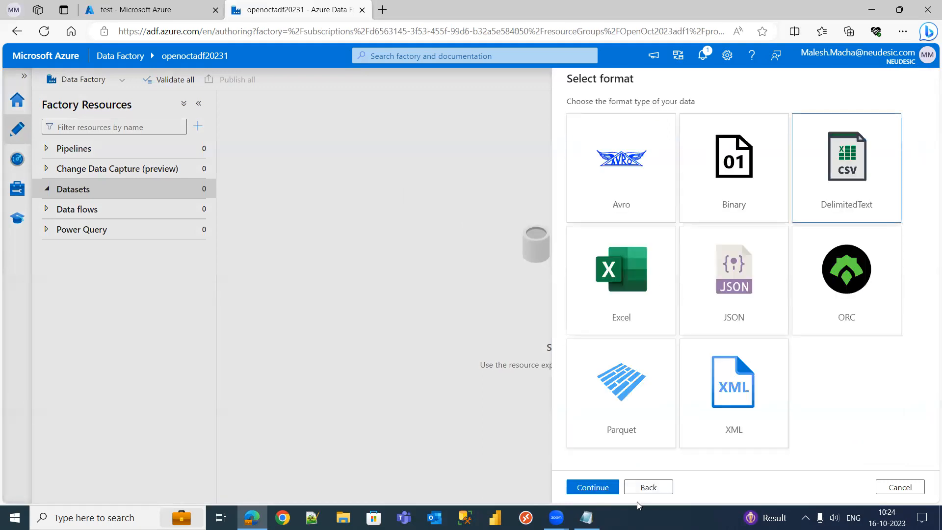
click(595, 486)
Name the dataset SourceFile and assign it the linked service AzureBlobStorage1.
click(637, 116)
double_click(635, 116)
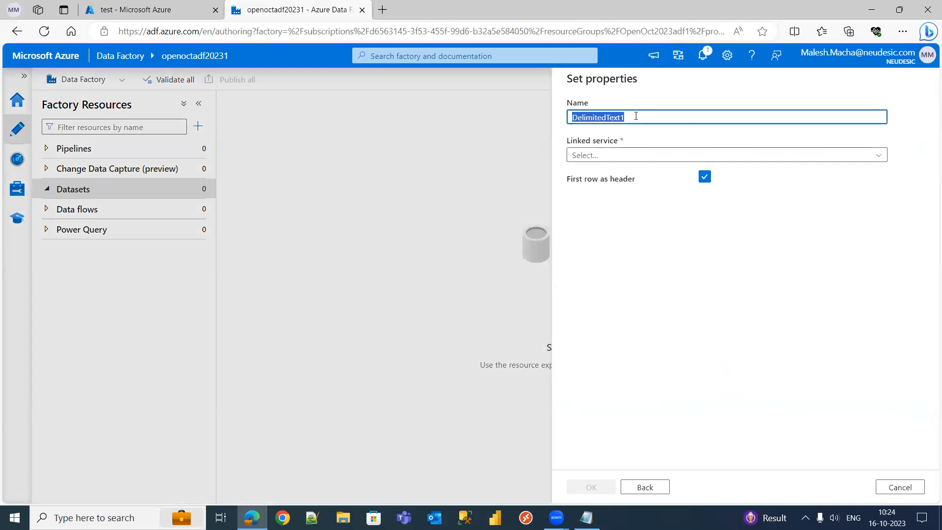
text(SourceFile)
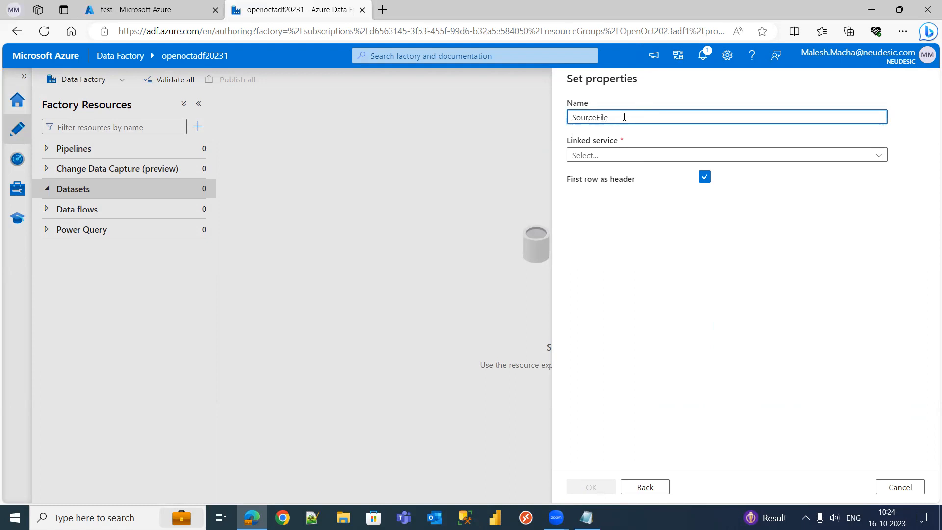
click(616, 155)
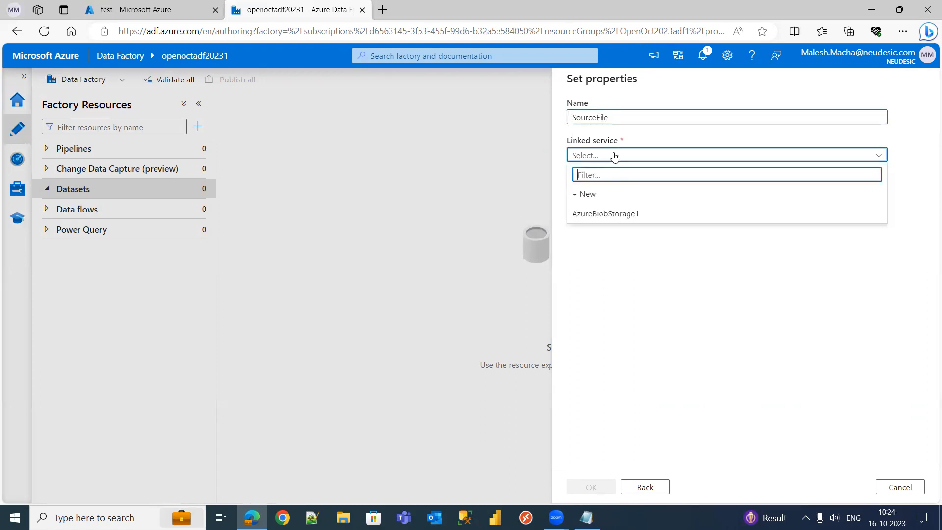
click(627, 214)
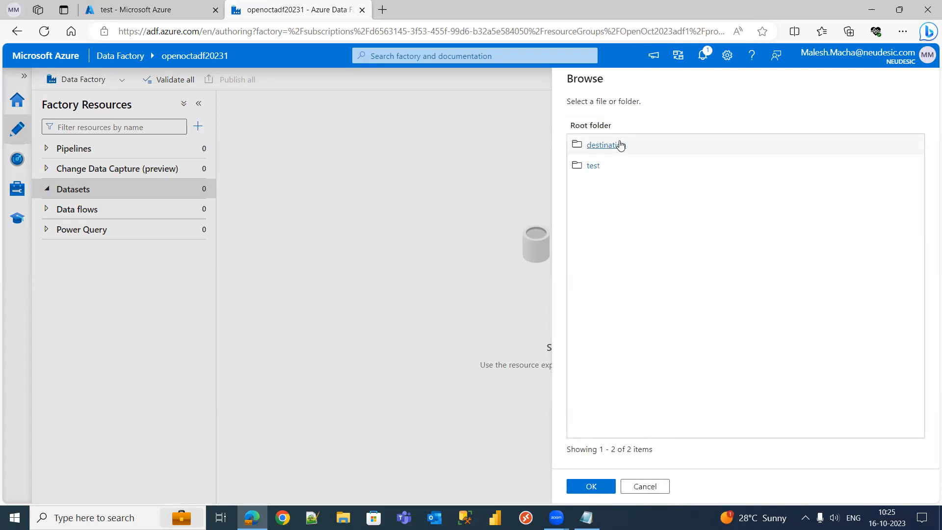
Set the dataset's file path to Employees.csv in the "test" container and create the dataset.
click(593, 166)
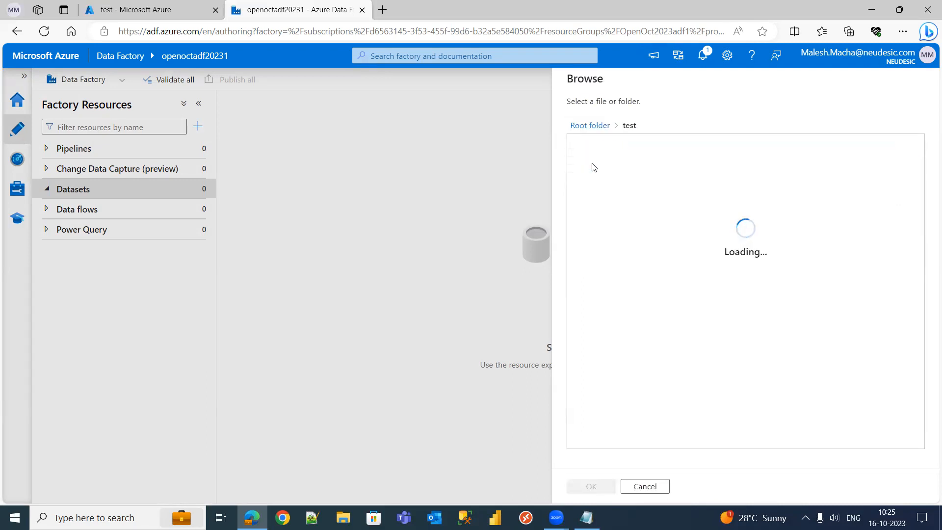
click(598, 487)
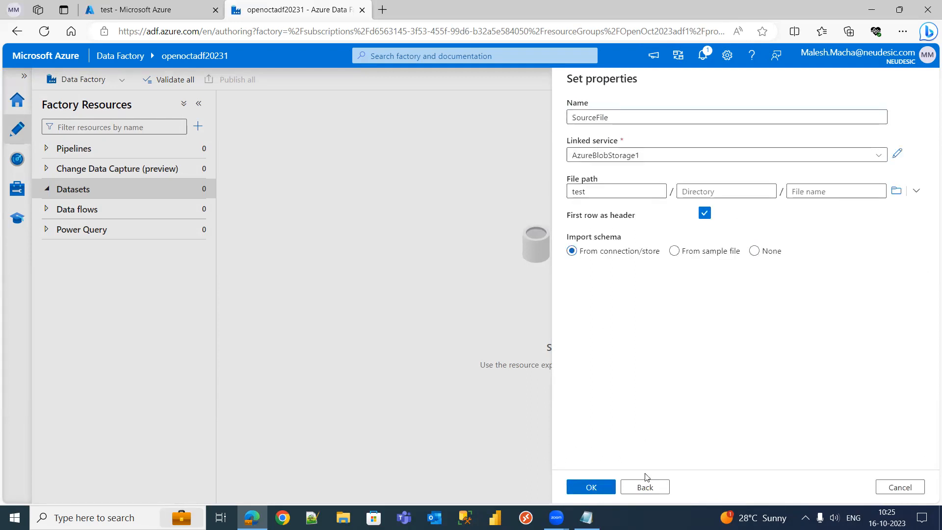
click(896, 191)
click(621, 152)
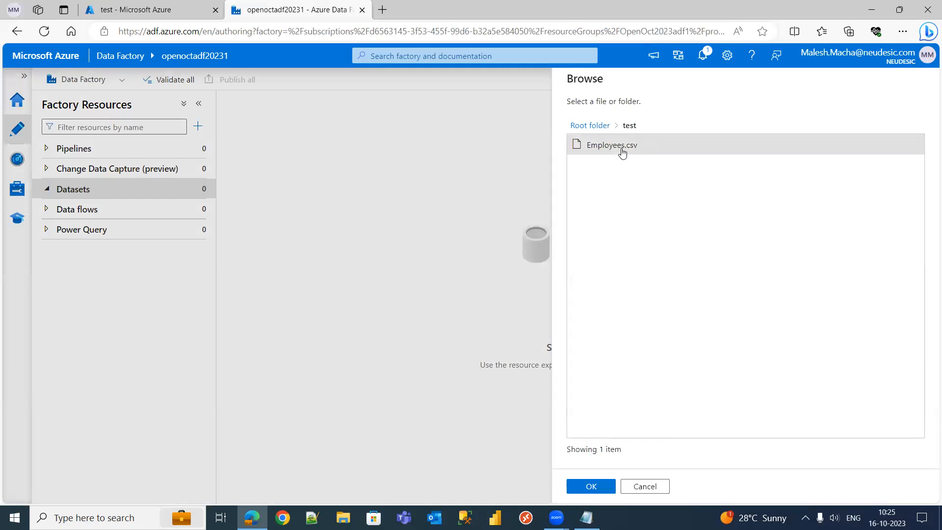
click(590, 486)
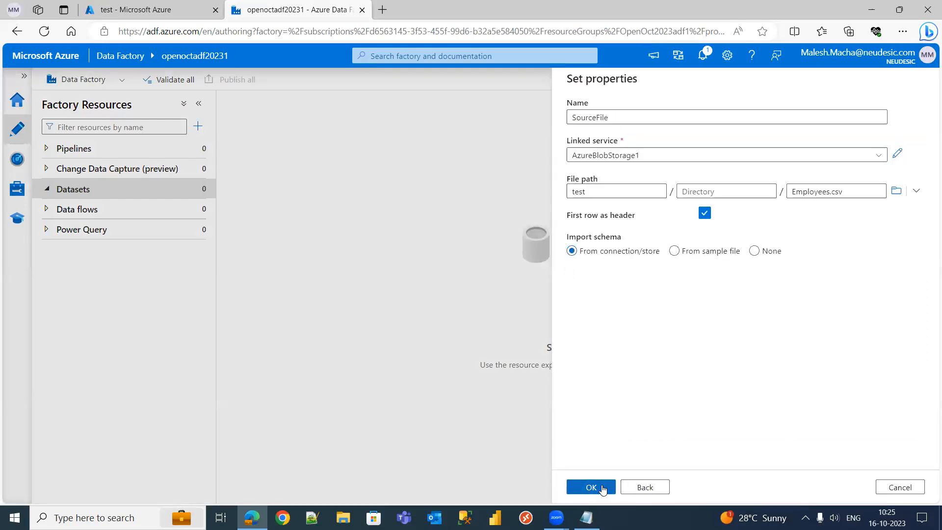
click(814, 191)
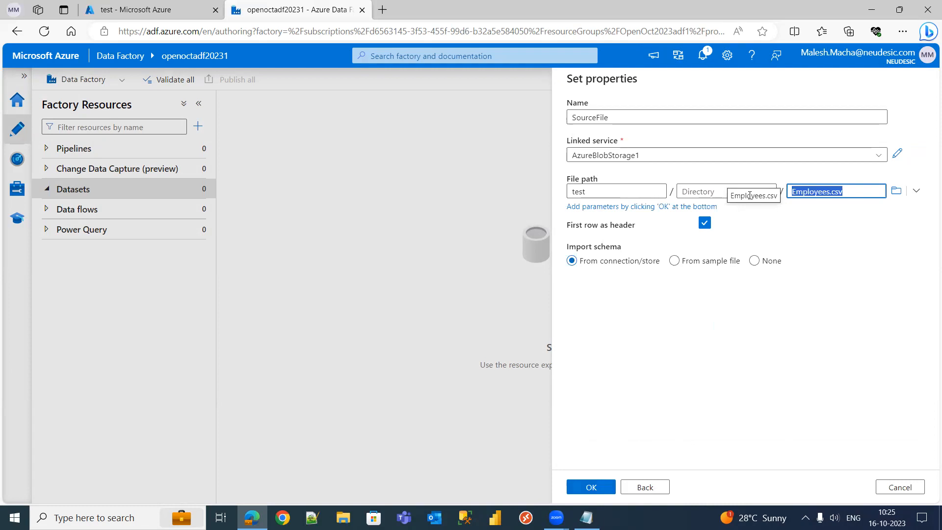
click(825, 249)
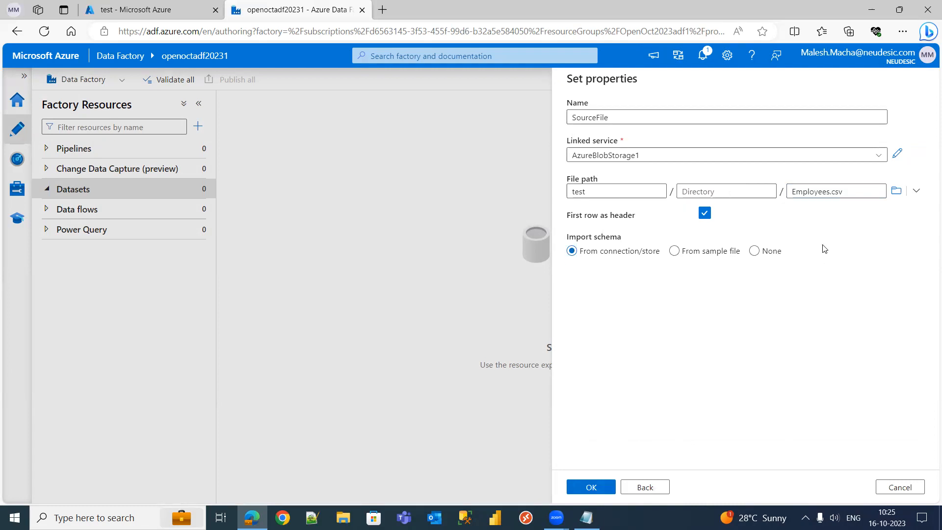
click(606, 486)
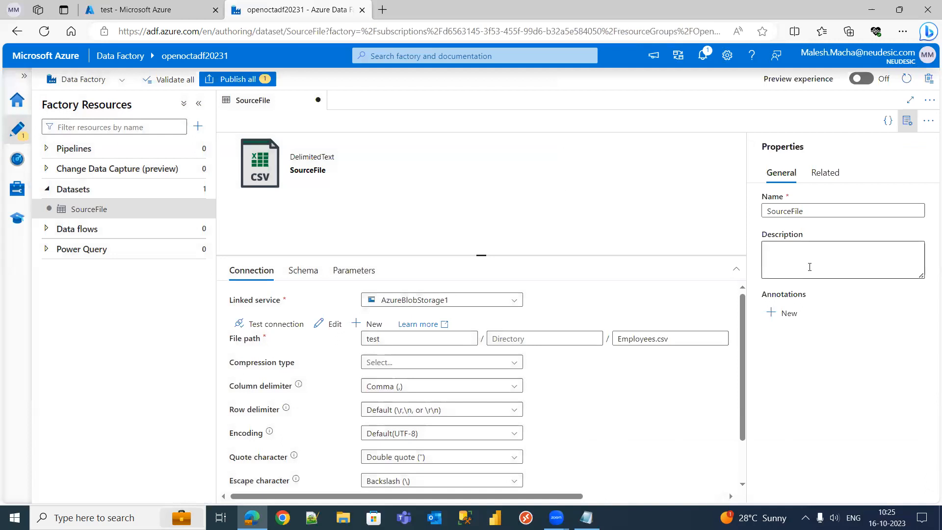
Turn off the First row as header option in the SourceFile dataset's connection settings.
drag(742, 301, 760, 415)
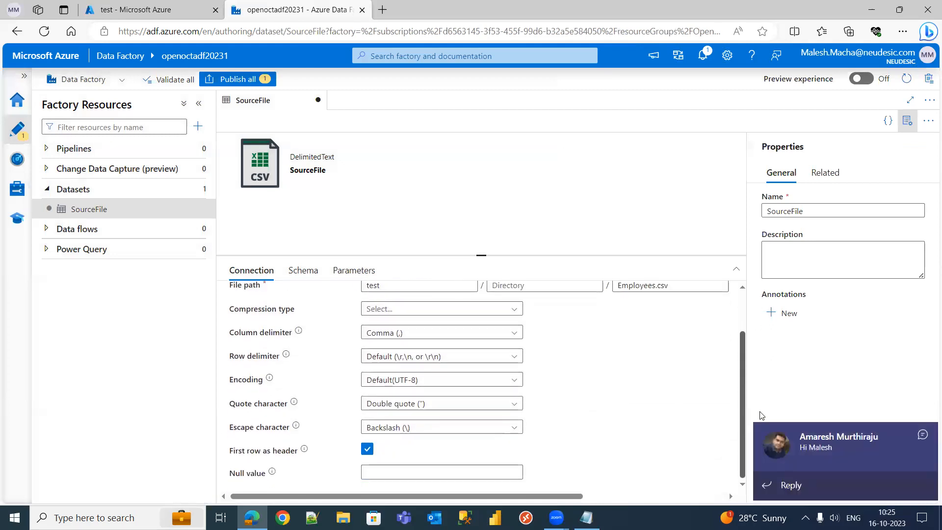
click(923, 435)
drag(230, 450, 324, 453)
click(323, 454)
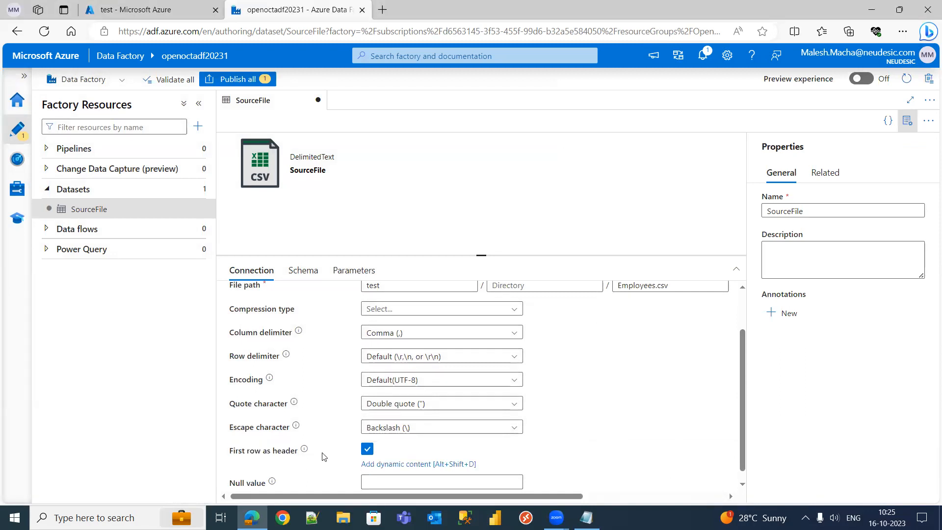
click(367, 450)
Preview the data of Employees.csv to check how its columns are named, and close the preview.
scroll(742, 380, up, 2)
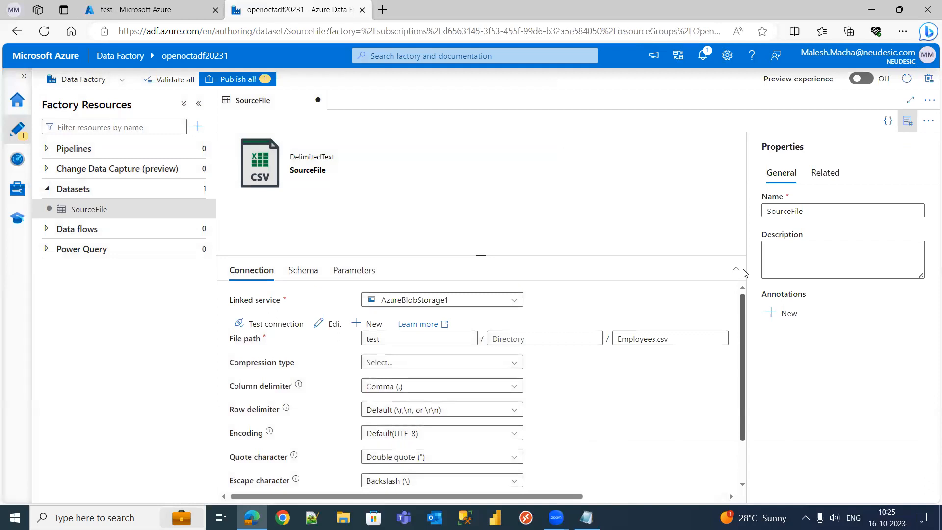
click(611, 495)
click(634, 344)
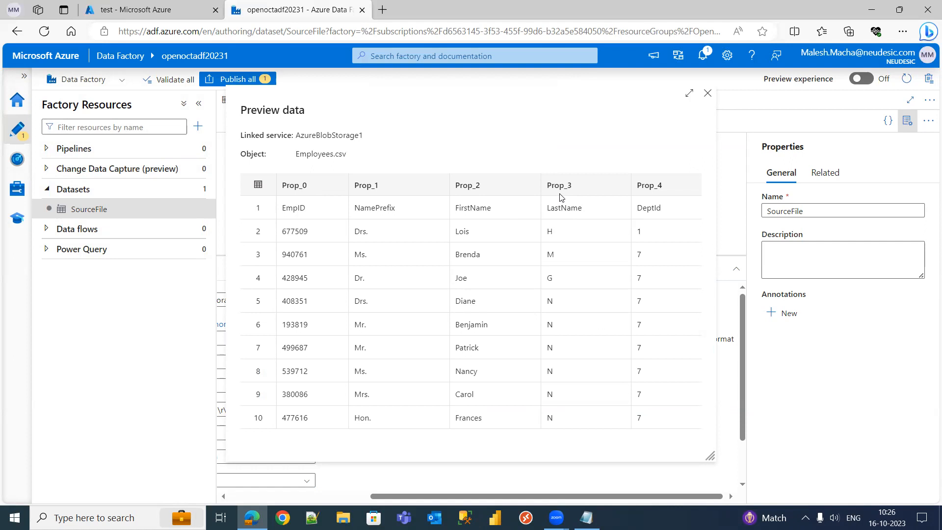
click(707, 92)
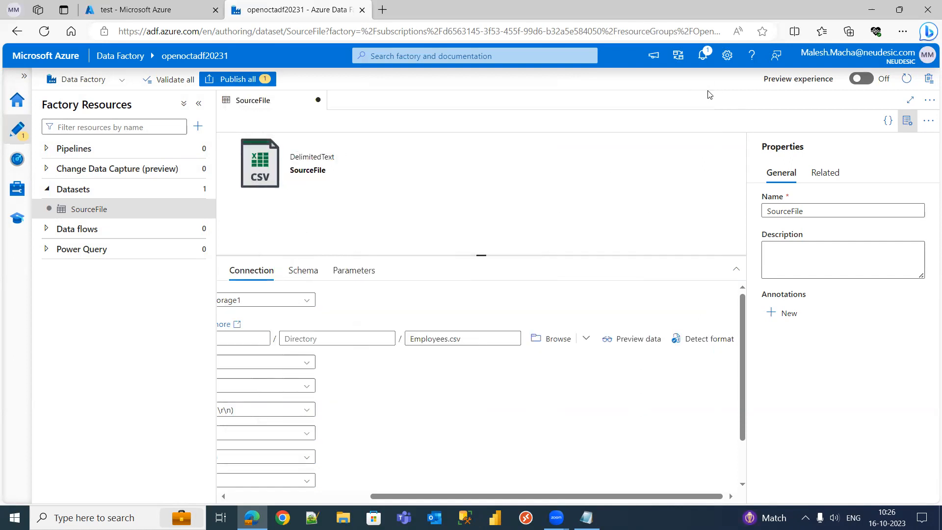
Turn the First row as header option back on for the SourceFile dataset.
drag(578, 497, 437, 496)
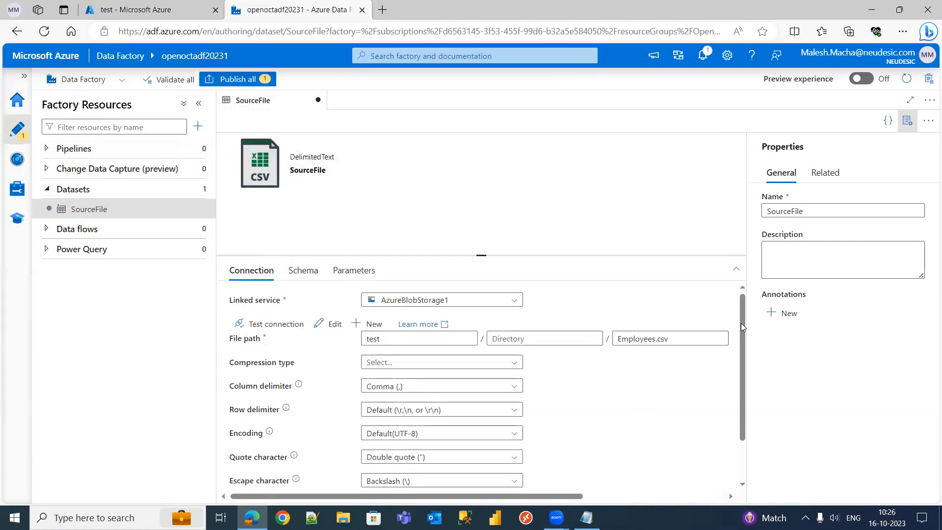
drag(742, 320, 743, 373)
click(367, 449)
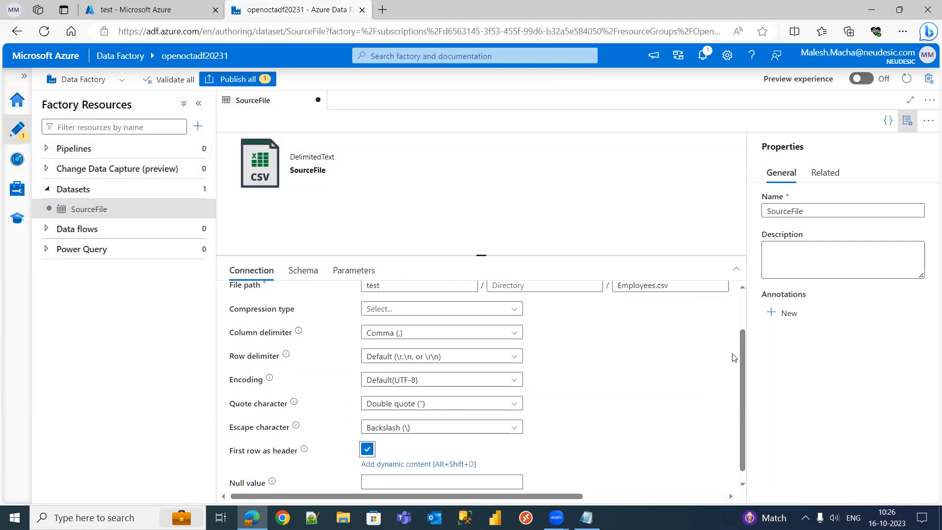
drag(742, 355, 746, 261)
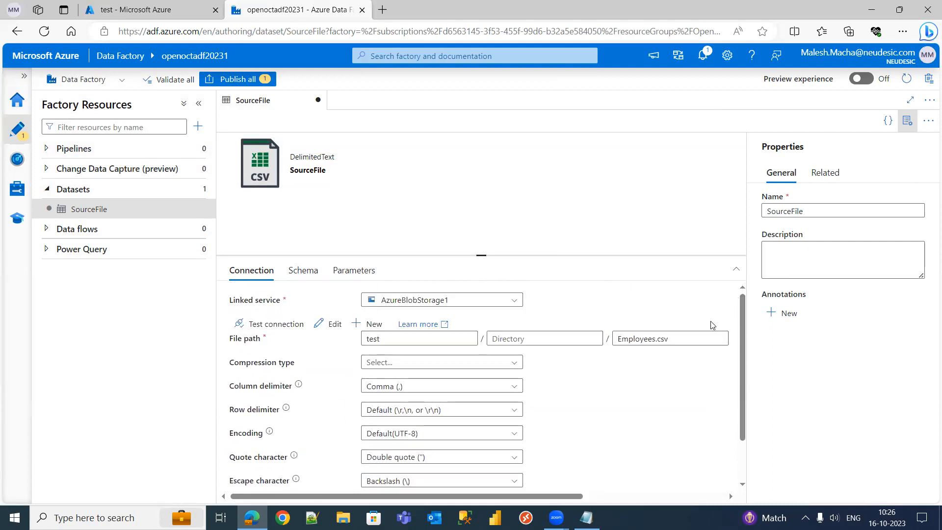
Preview the SourceFile dataset's data with the first row used as header, and close the preview.
drag(540, 497, 630, 494)
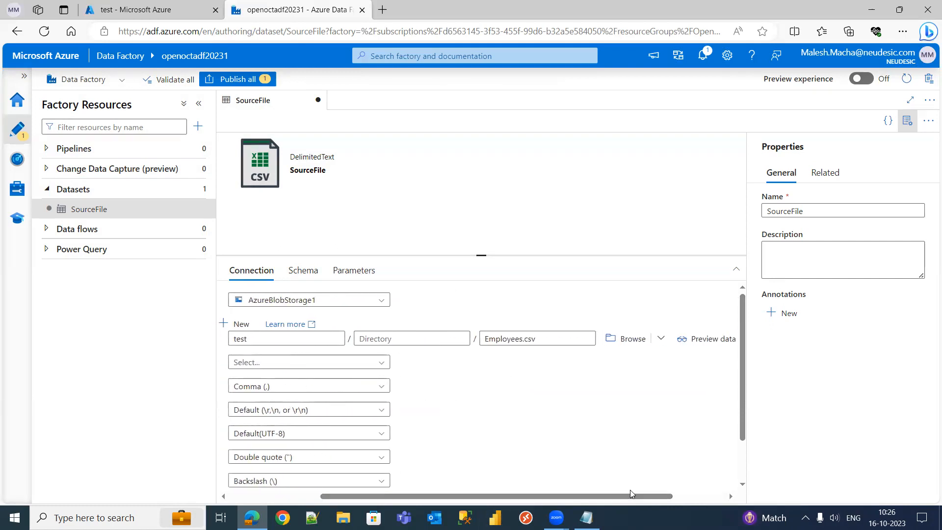
click(712, 343)
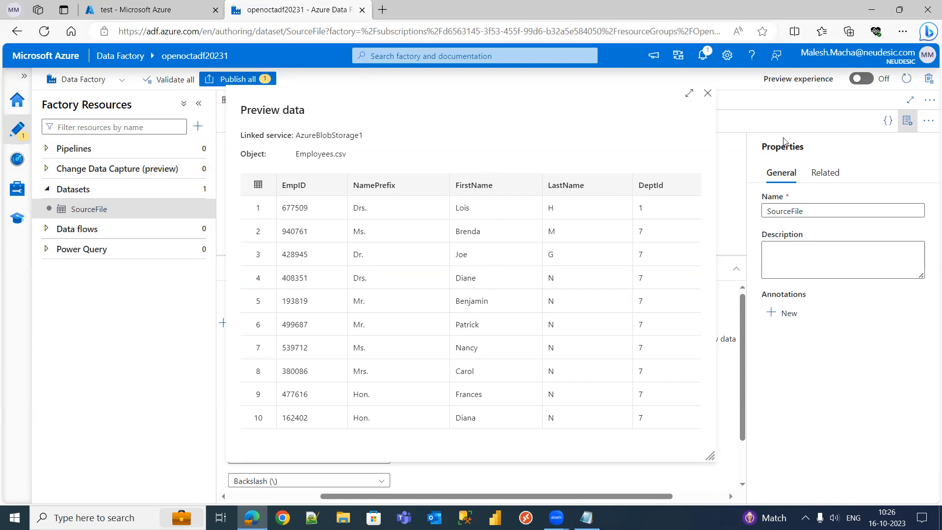
click(708, 95)
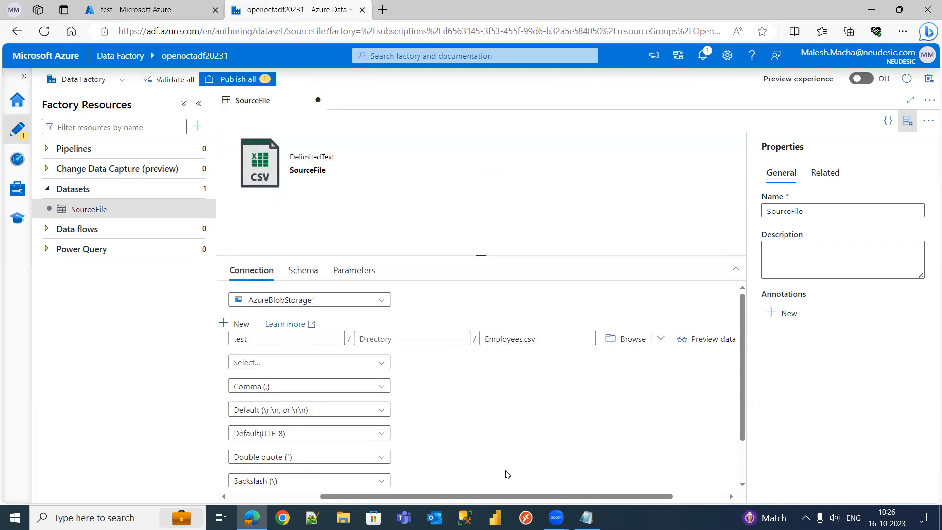
drag(526, 496, 405, 493)
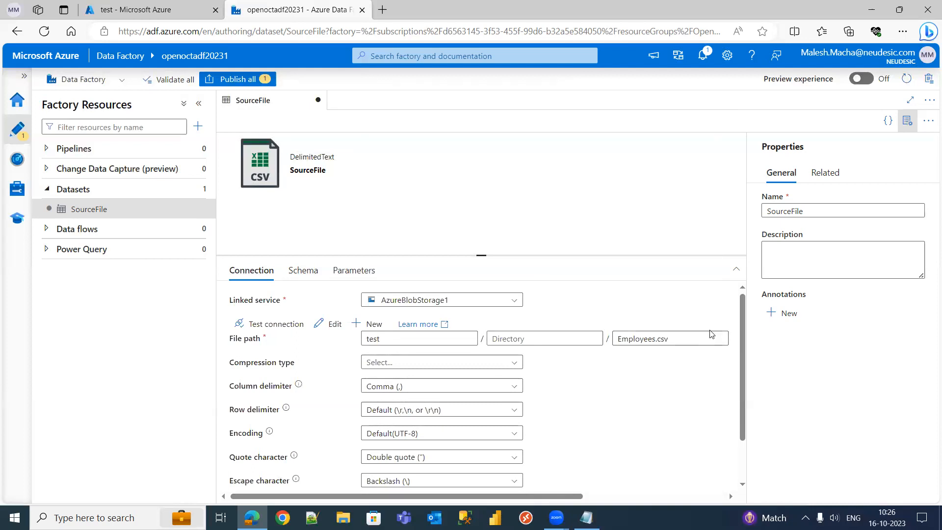
Review the available column delimiter options in the SourceFile dataset's connection settings without changing the selection.
drag(741, 320, 754, 363)
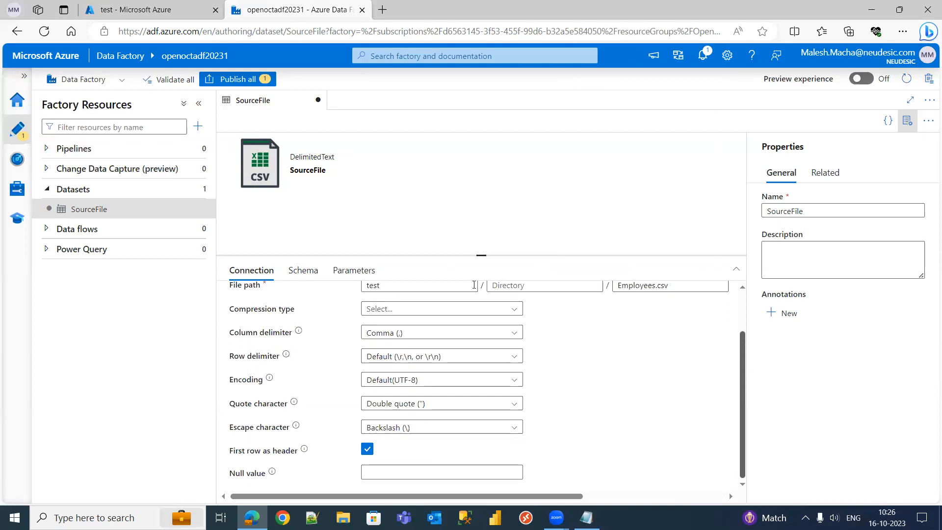
click(515, 334)
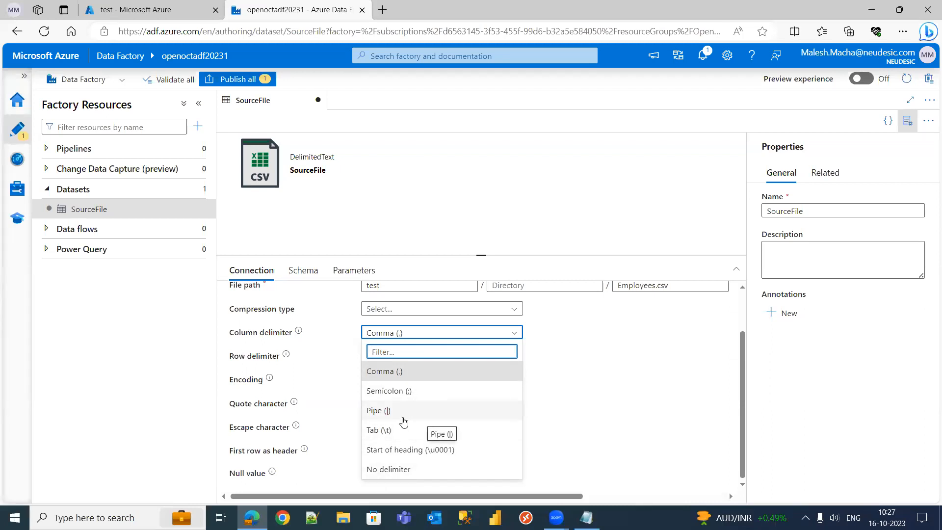
click(669, 387)
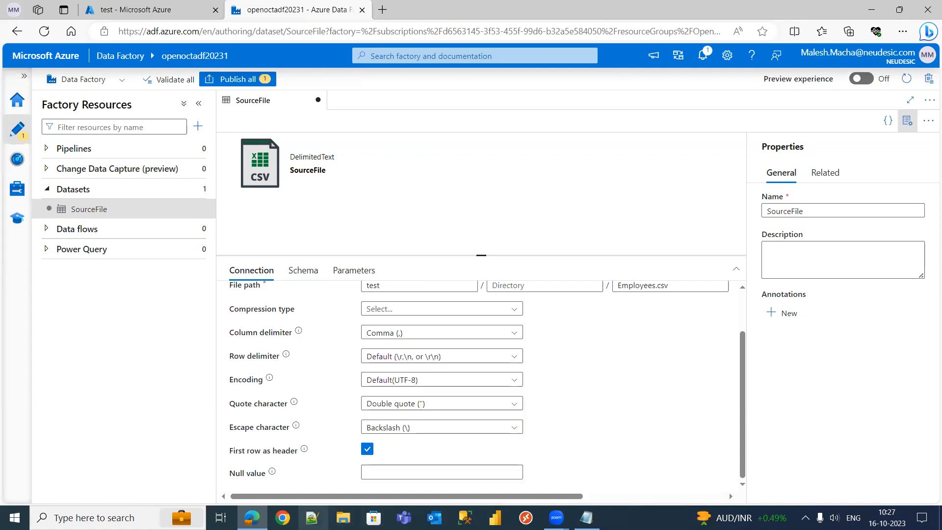
Switch to Notepad and add the sample comma-separated lines "id,name,age" and "1,ggg,20" below the existing notes.
mouse_move(587, 517)
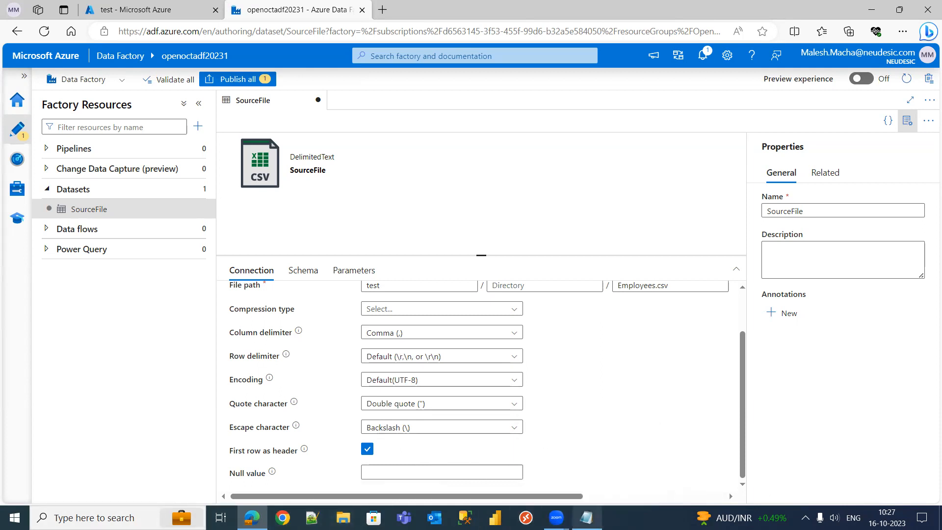
click(586, 517)
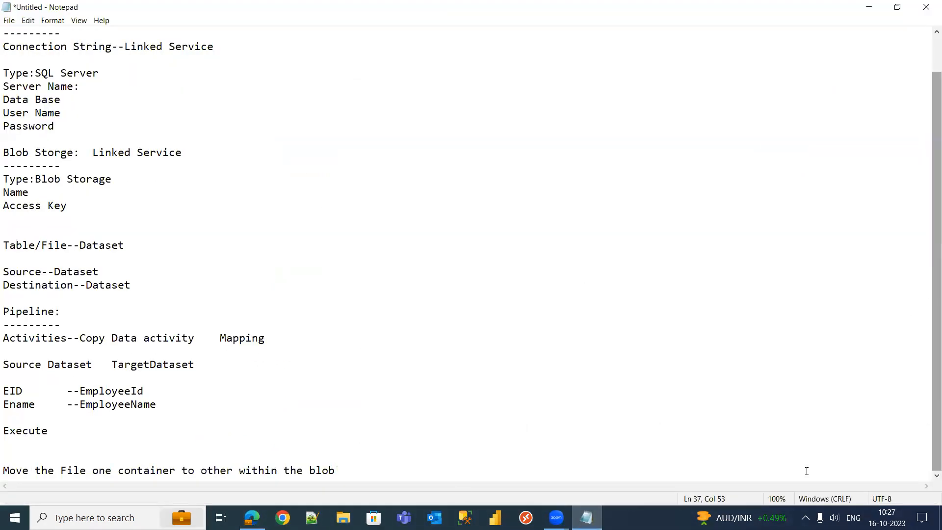
key(Return)
key(Return)
key(Return)
key(Return)
key(Return)
key(Return)
text(id, name,age)
key(Return)
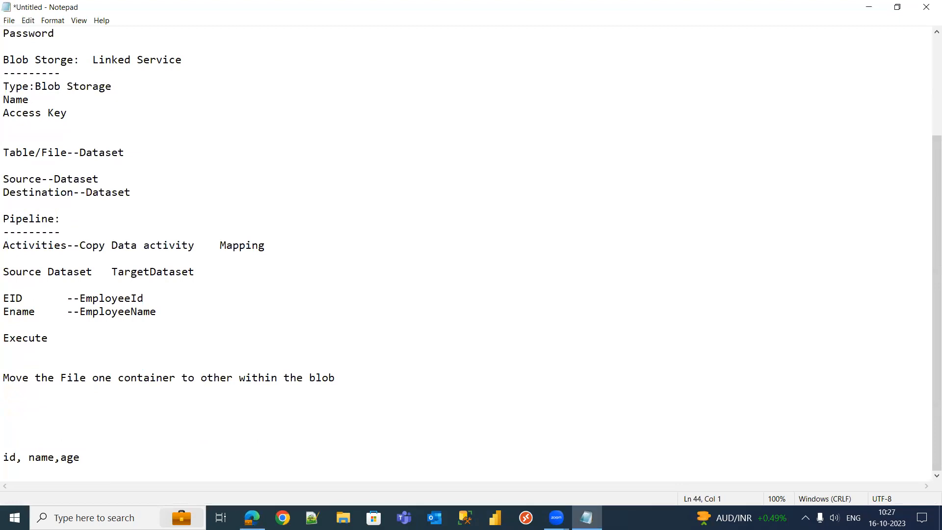
text(1,gg)
key(BackSpace)
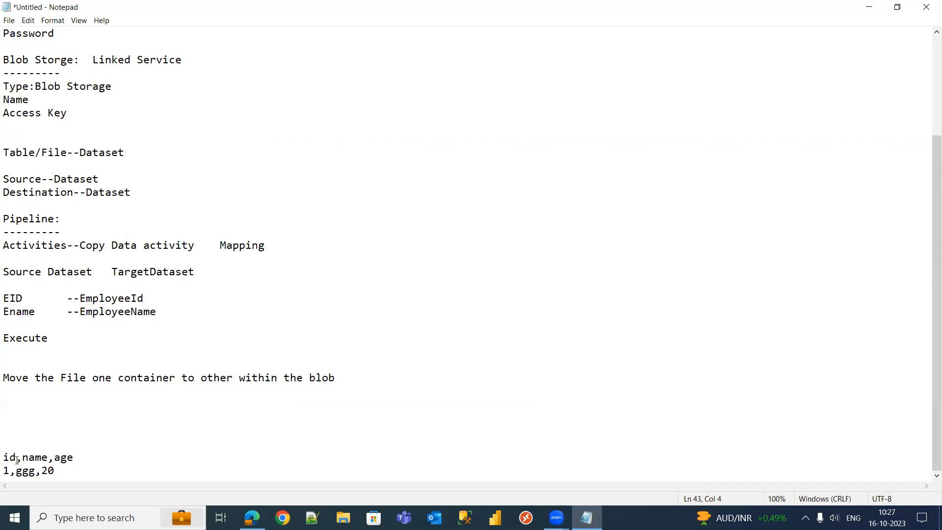
Highlight the delimiters and the rows of the sample text, and delete both sample lines from the notes.
mouse_move(19, 460)
mouse_down()
mouse_move(48, 470)
mouse_move(11, 473)
mouse_up()
click(12, 473)
triple_click(24, 473)
click(24, 472)
drag(69, 471, 5, 459)
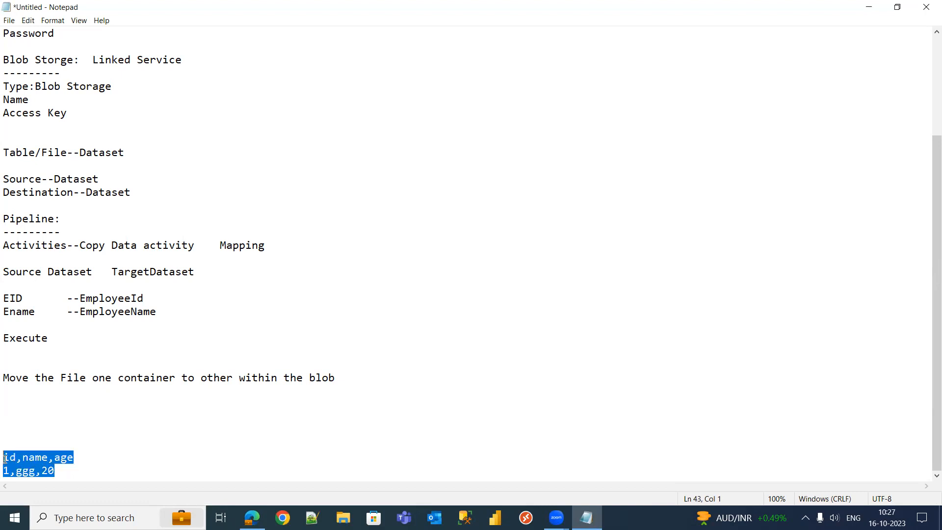
click(45, 465)
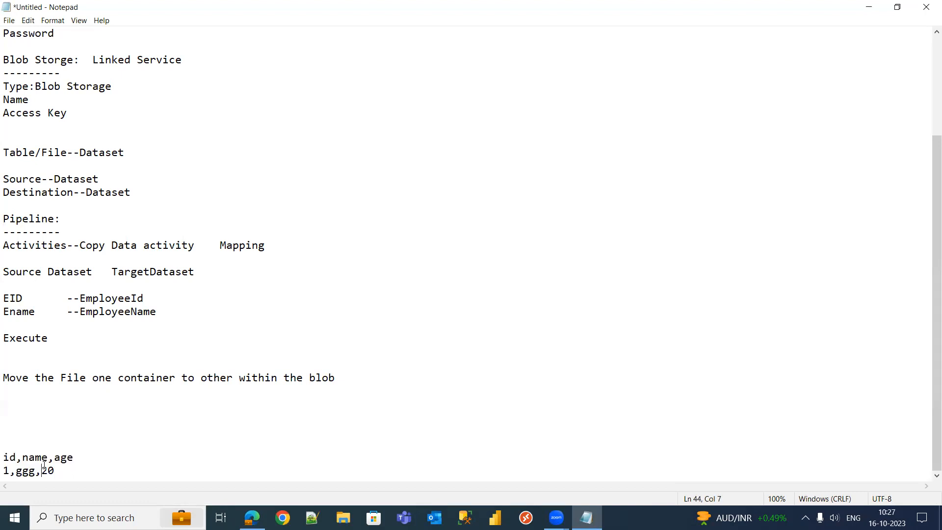
drag(55, 459, 4, 459)
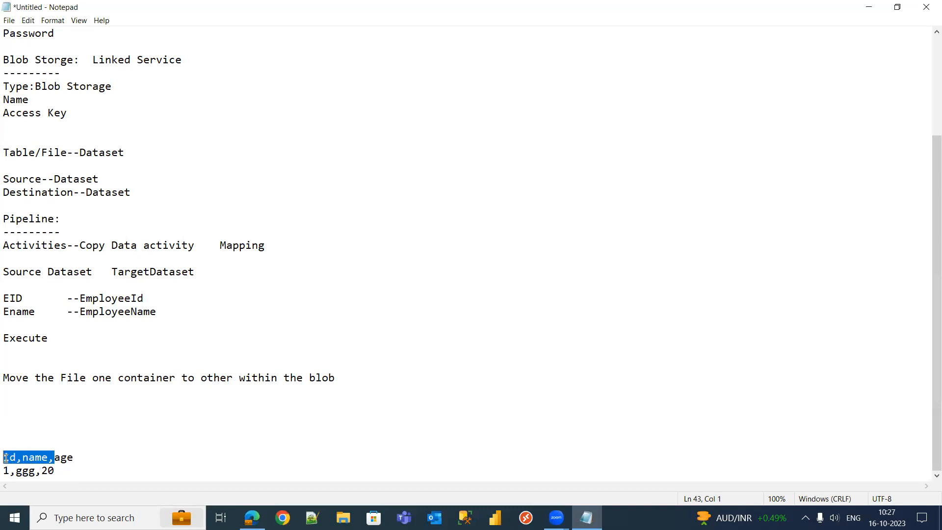
click(72, 467)
drag(78, 473, 5, 458)
key(BackSpace)
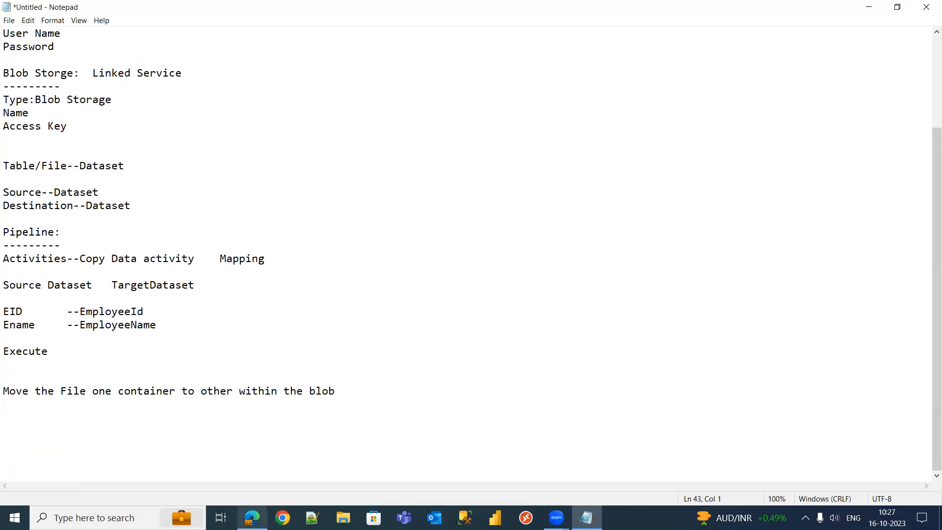
Switch back to Data Factory in the browser and start creating a new dataset.
click(251, 518)
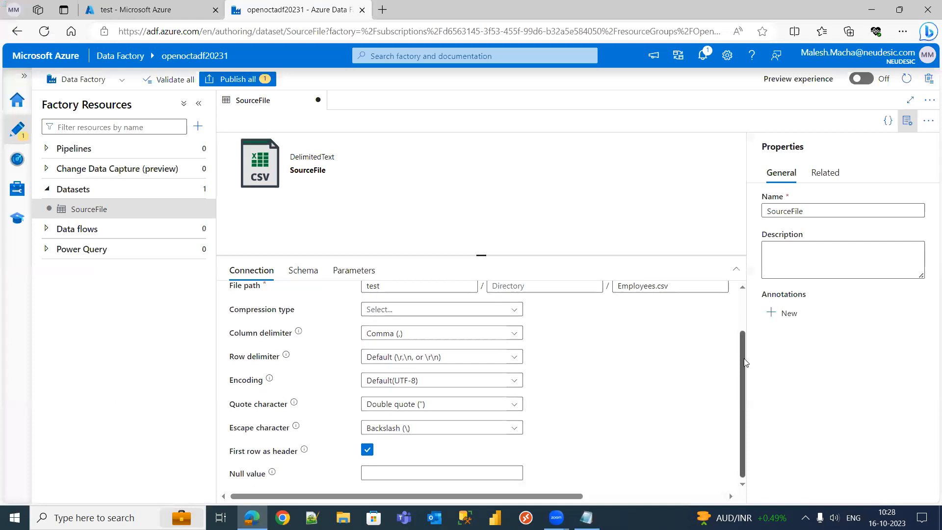
drag(744, 362, 754, 307)
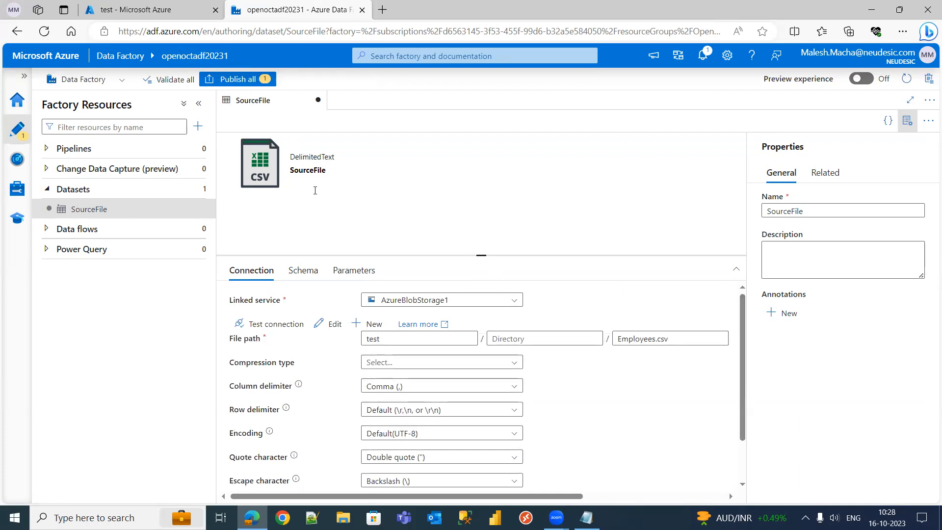
click(122, 213)
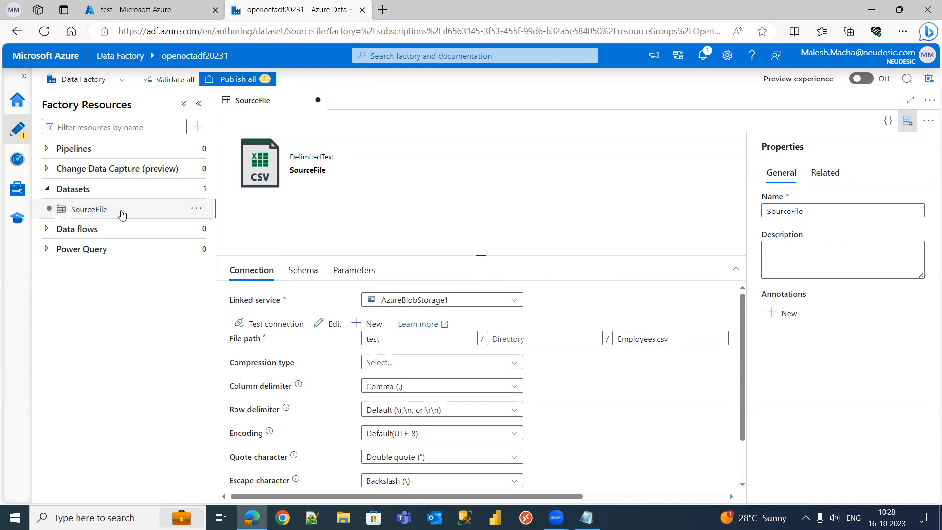
click(198, 191)
click(470, 179)
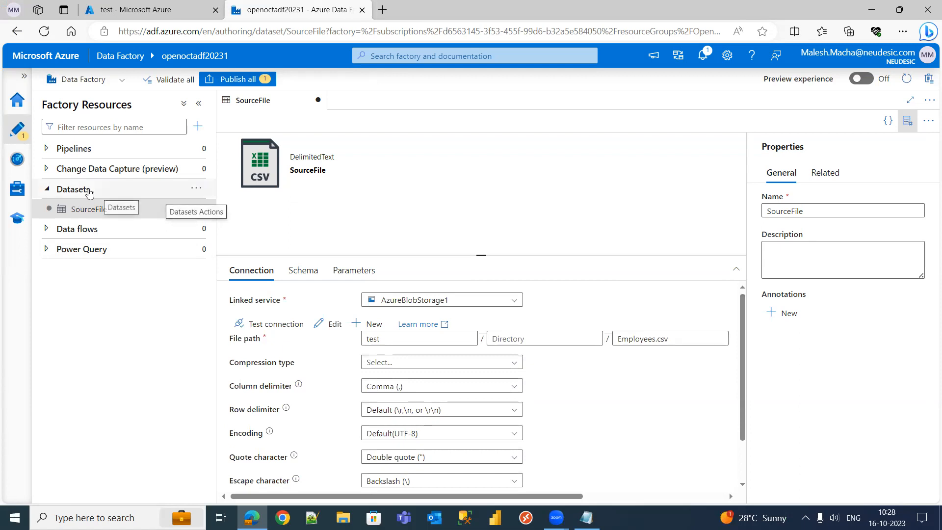
click(196, 189)
click(197, 190)
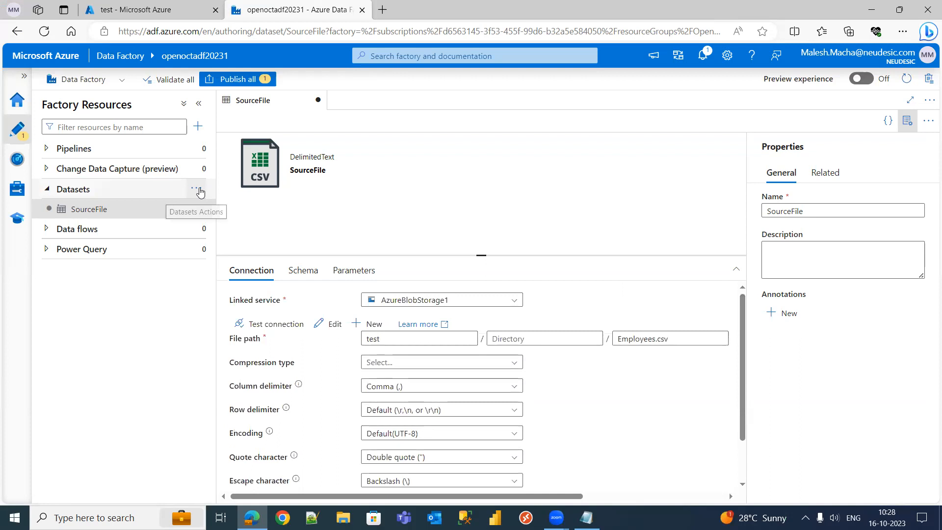
click(194, 189)
click(233, 210)
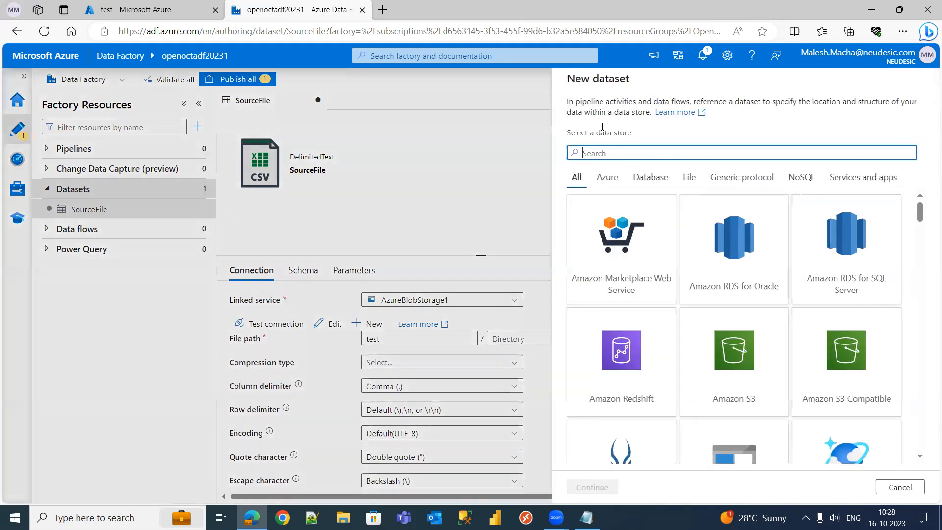
Choose Azure Blob Storage as the new dataset's data store and DelimitedText as its format.
text(blo)
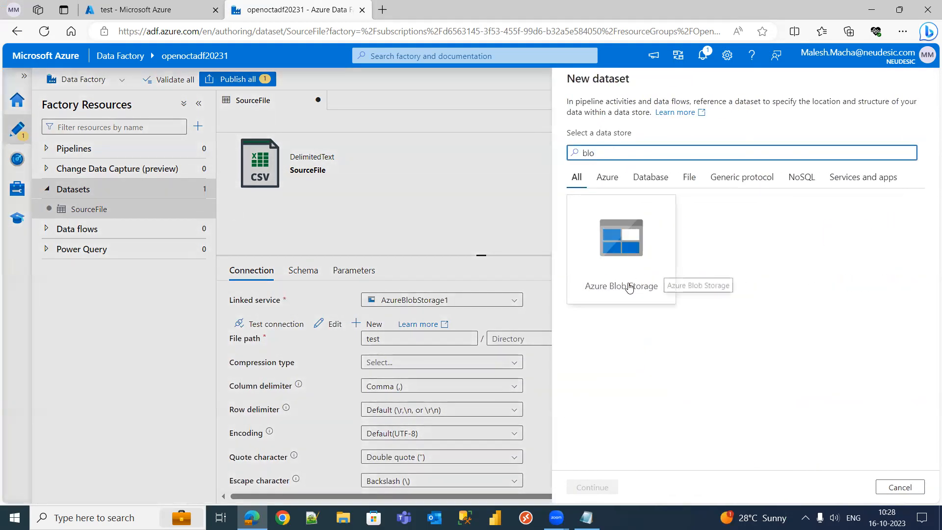
click(614, 287)
click(595, 486)
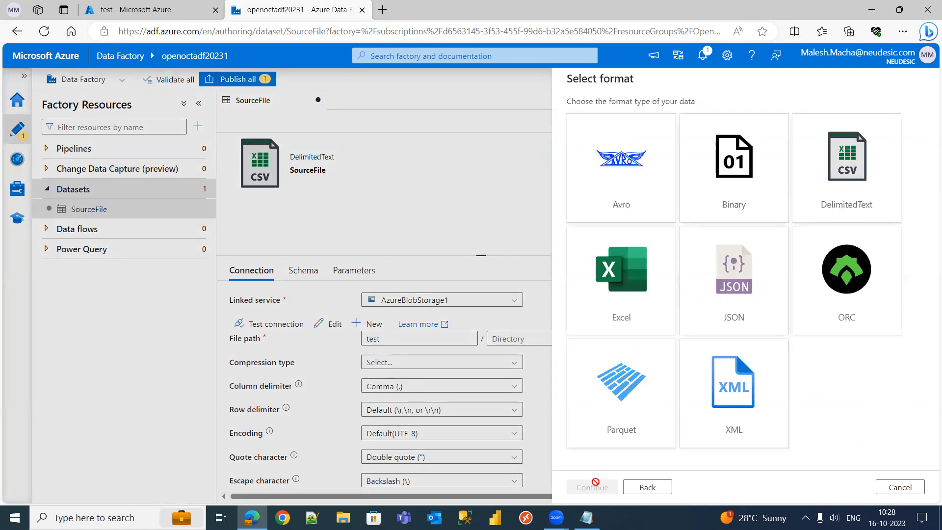
click(849, 167)
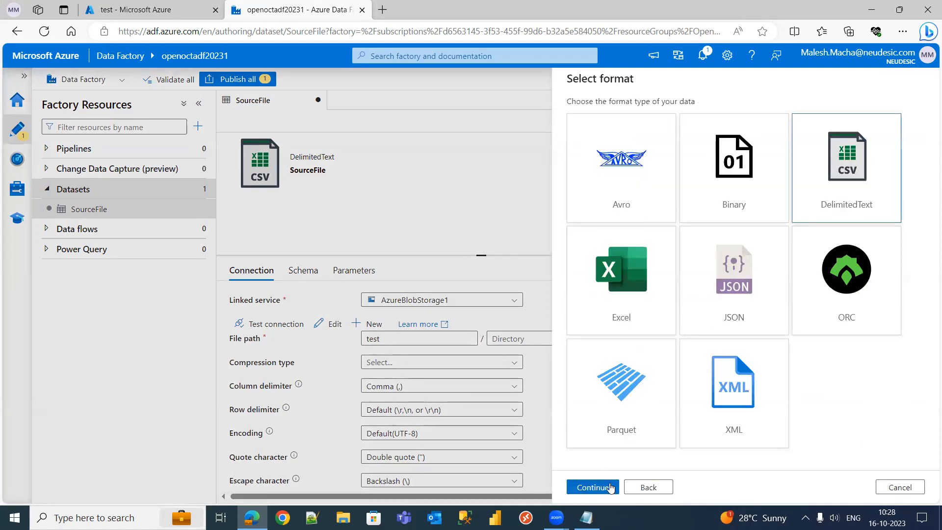
Set the new dataset's linked service to AzureBlobStorage1 and its file path to the "destination" container, and create the dataset.
click(623, 155)
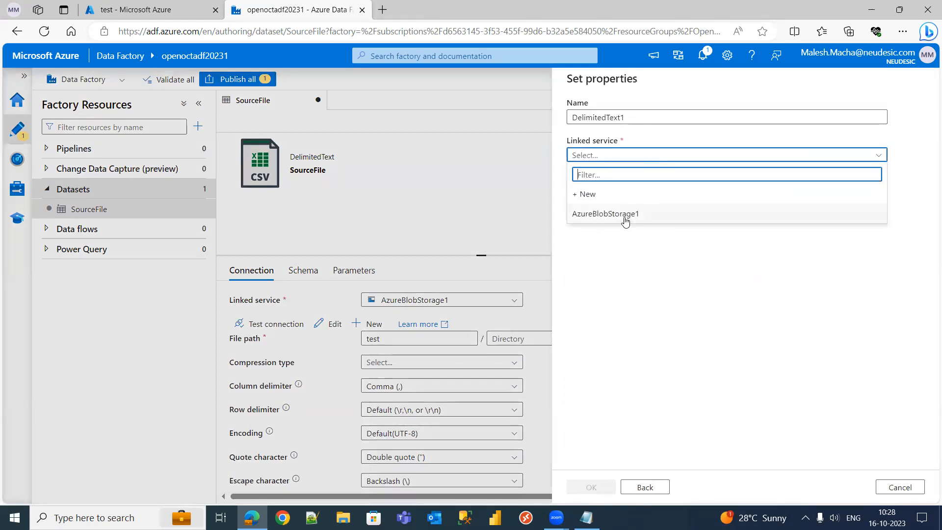
click(625, 219)
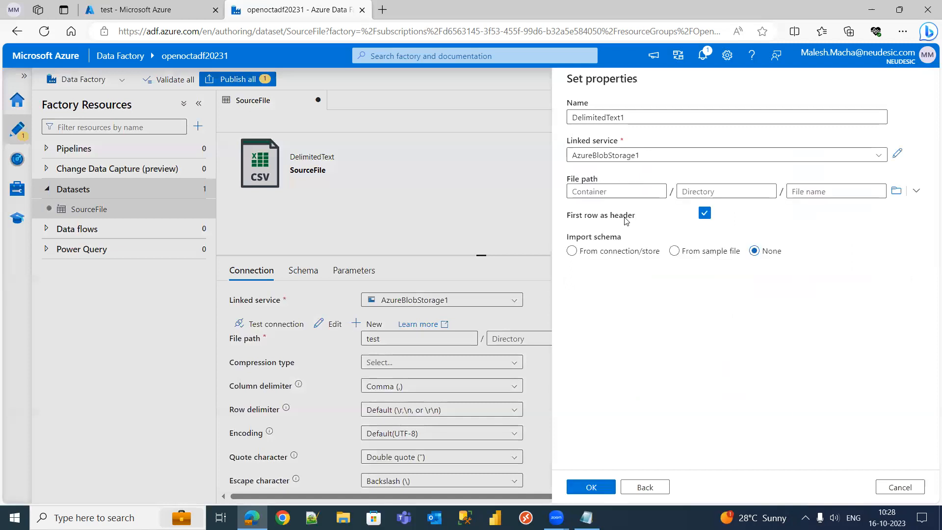
click(897, 191)
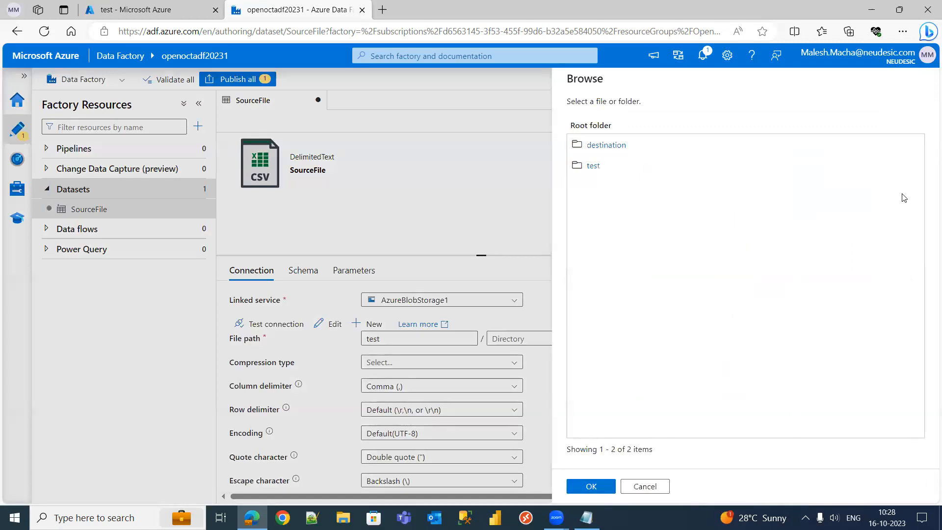
click(607, 145)
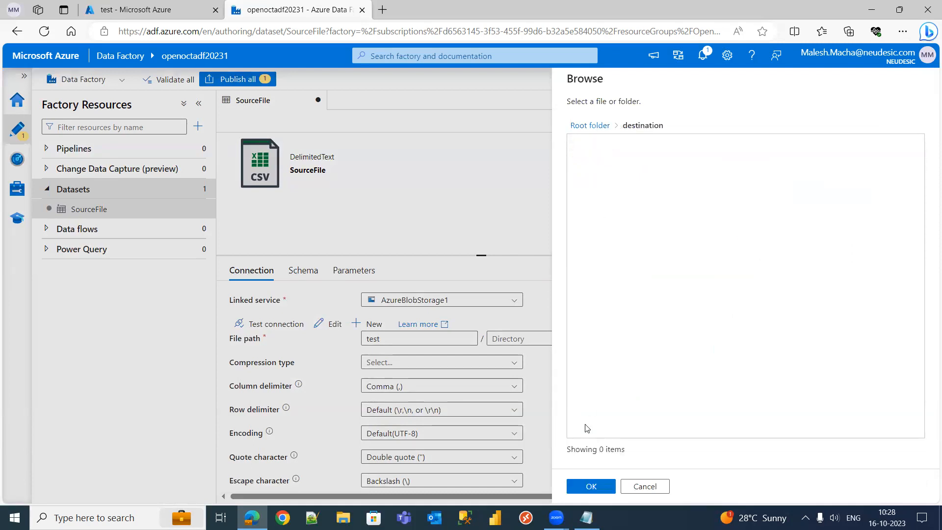
click(591, 486)
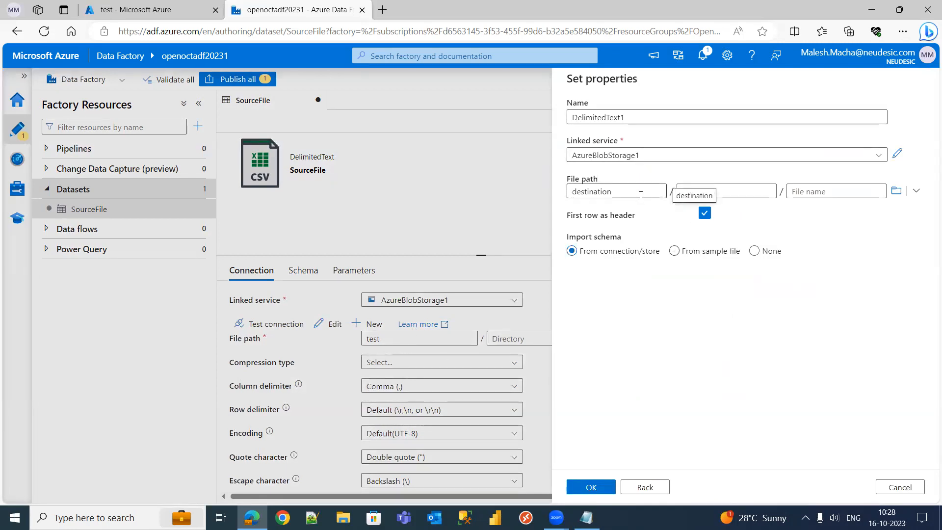
click(609, 487)
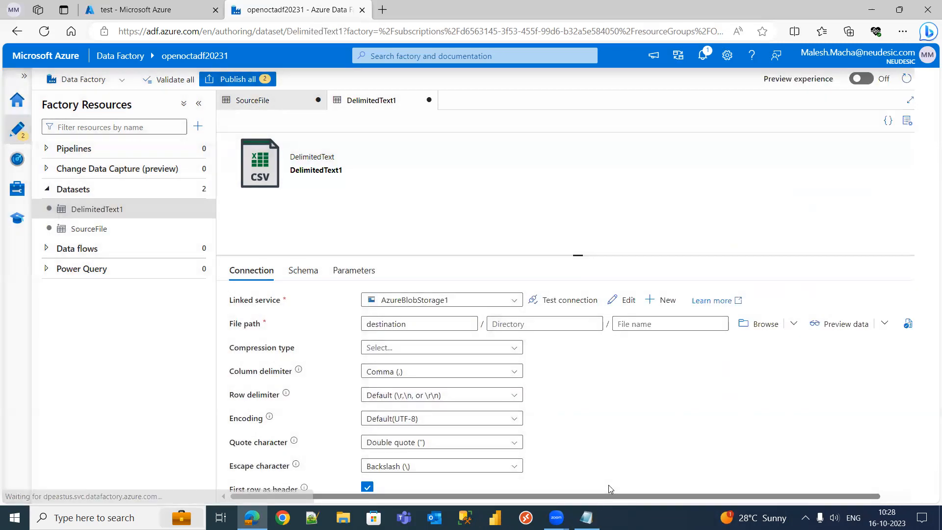
Check the options for adding a pipeline, and reopen the SourceFile dataset to review its connection settings.
drag(740, 345, 722, 141)
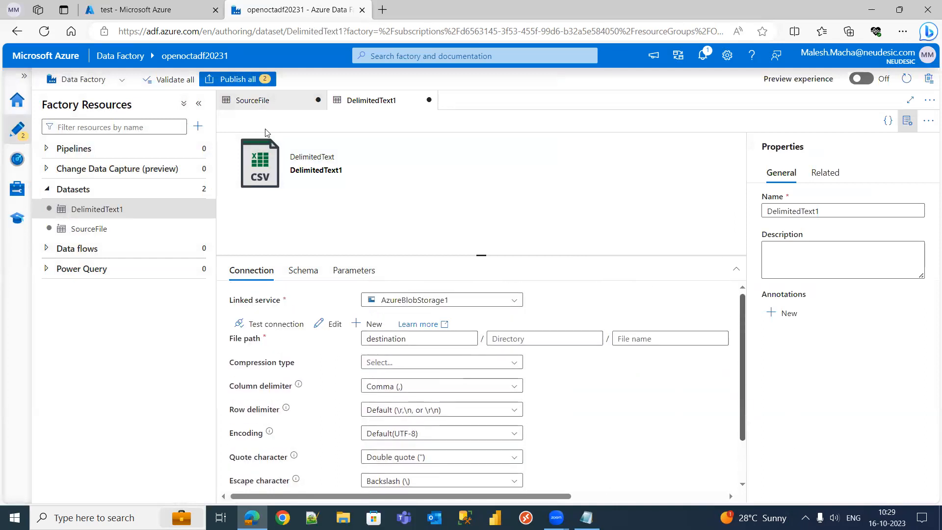
click(48, 152)
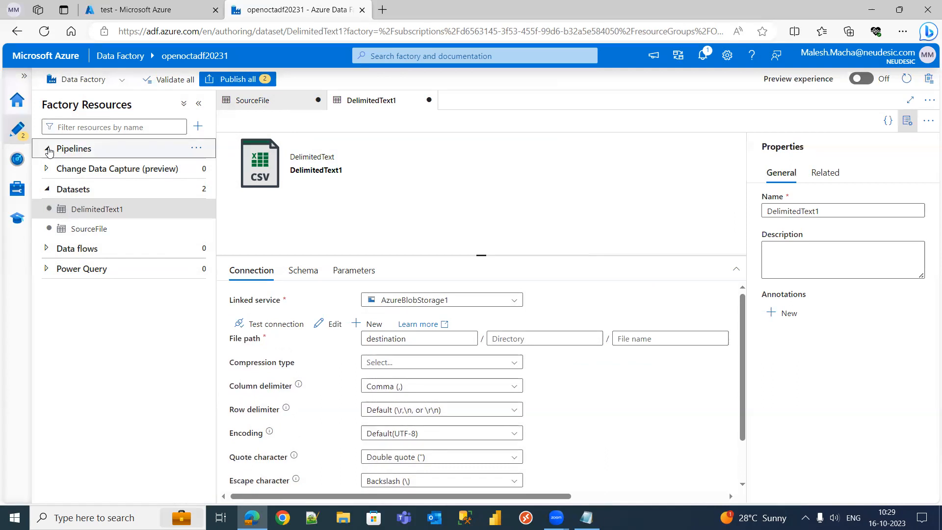
click(196, 148)
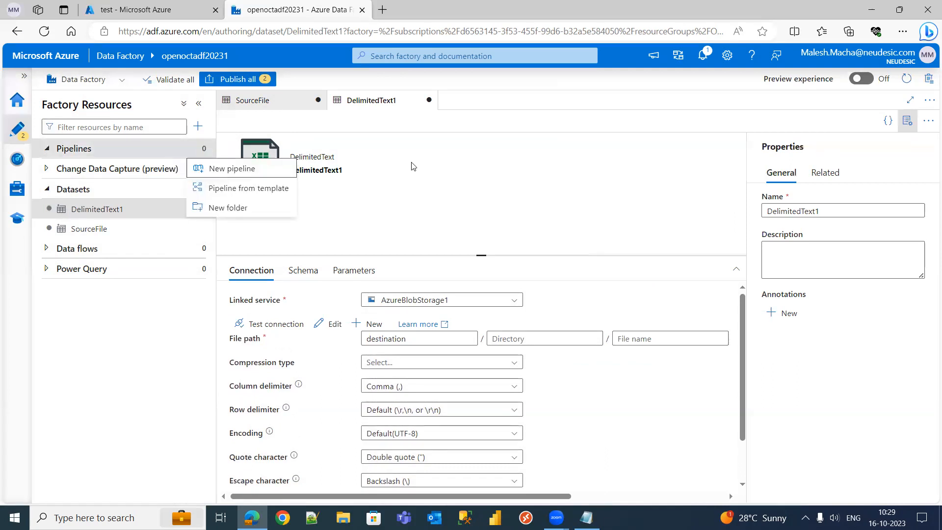
click(421, 170)
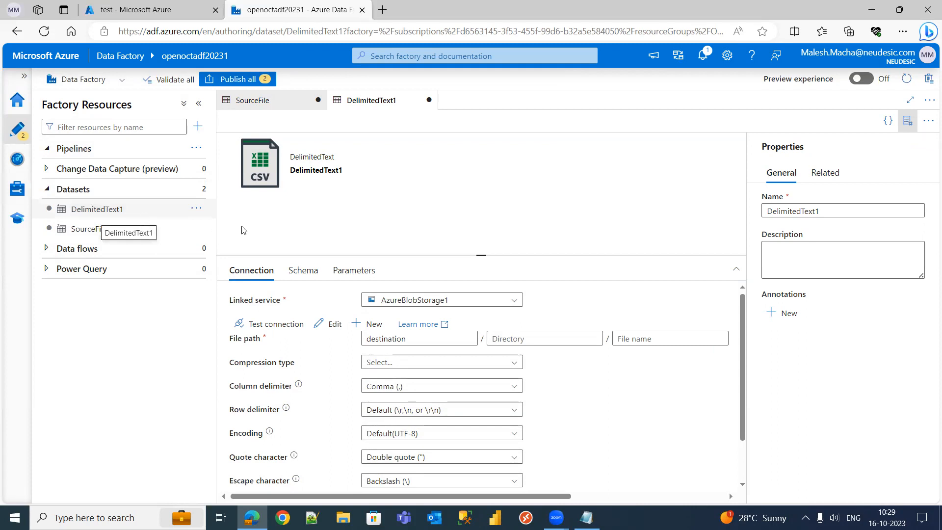
click(124, 236)
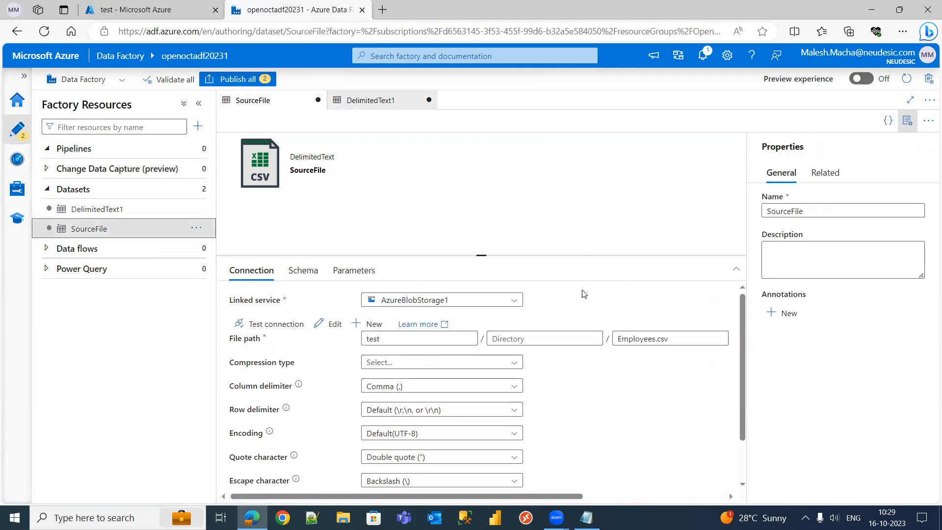
Check the file name in the SourceFile dataset's path, and create a new empty pipeline.
double_click(684, 337)
click(626, 382)
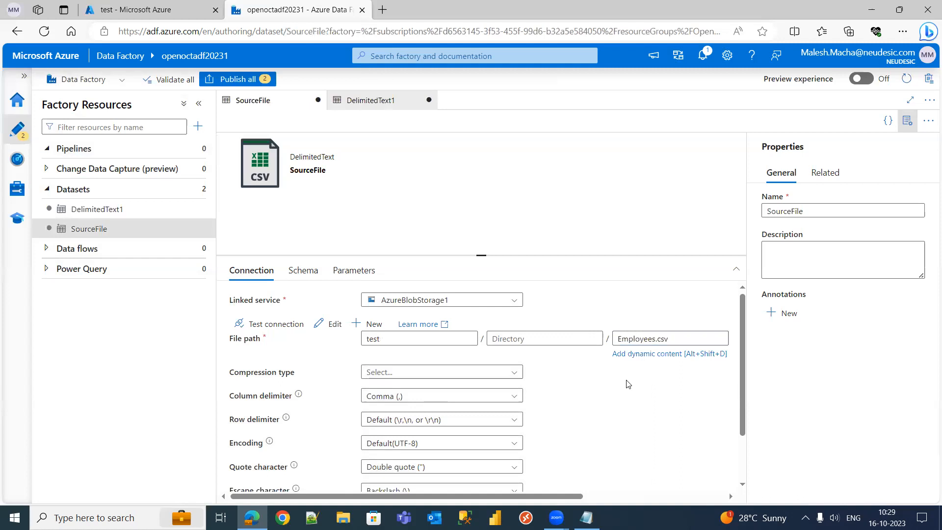
click(122, 147)
click(199, 149)
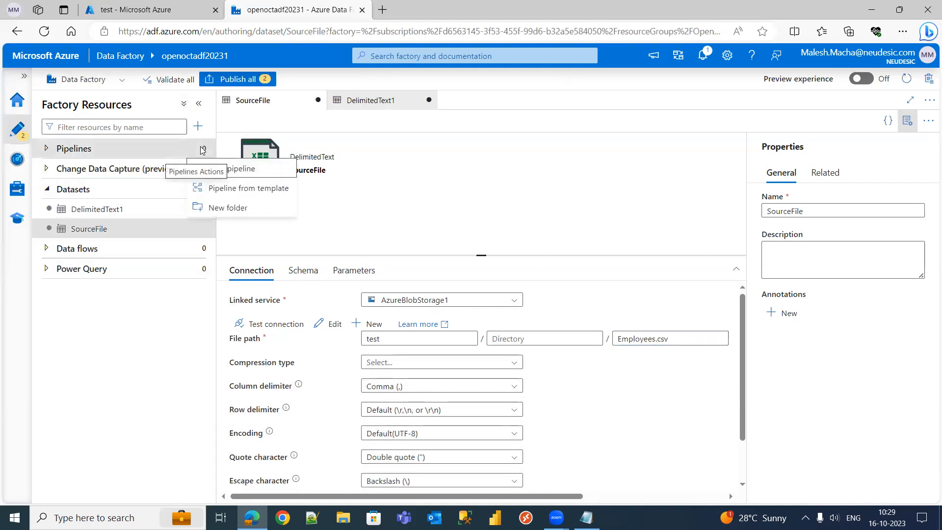
click(228, 170)
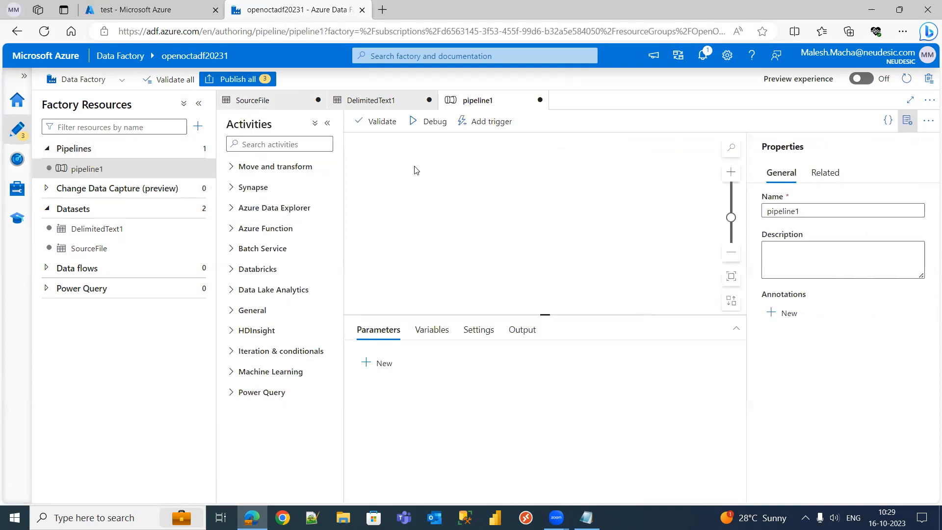
Add a Copy data activity from the Move and transform group to the pipeline canvas.
click(233, 168)
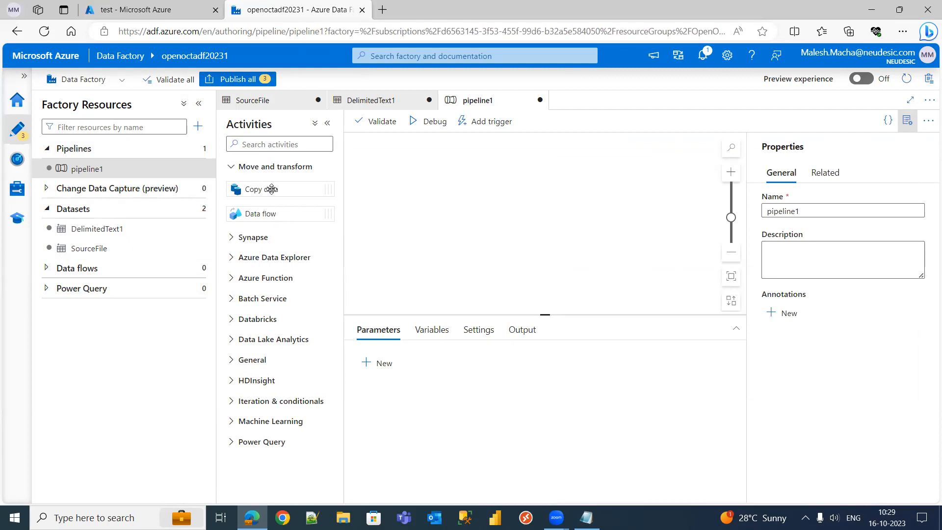
mouse_move(269, 189)
mouse_down()
mouse_move(412, 192)
mouse_move(264, 190)
mouse_up()
drag(264, 190, 266, 189)
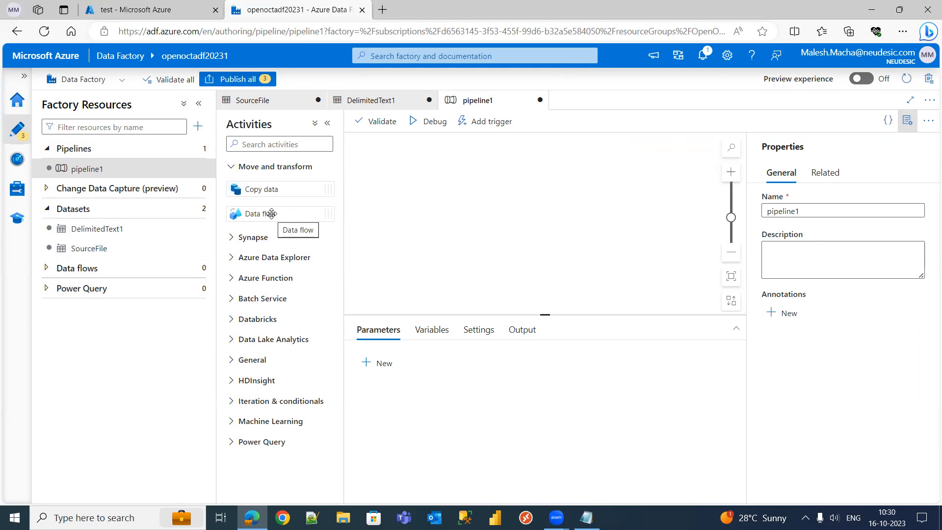
drag(277, 186, 457, 165)
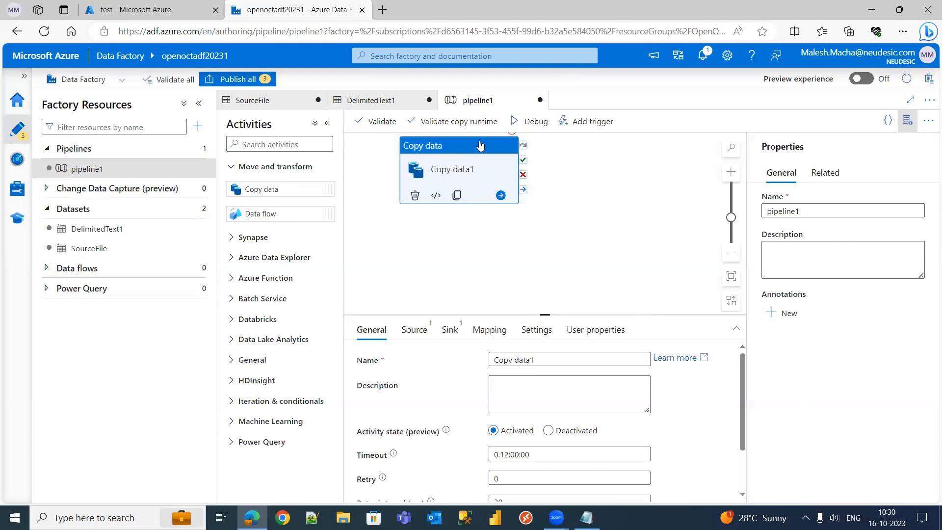
Set the Copy data activity's source dataset to SourceFile and preview its data.
drag(547, 312, 545, 249)
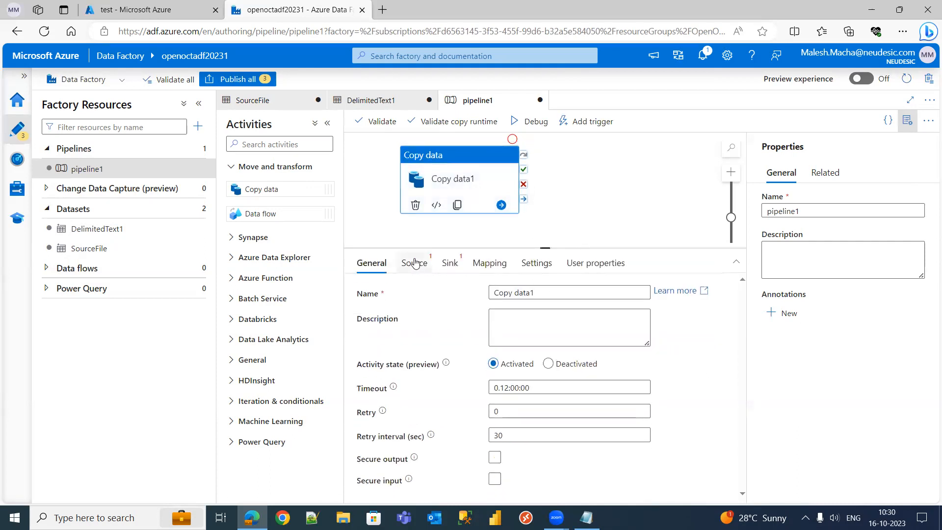
click(414, 264)
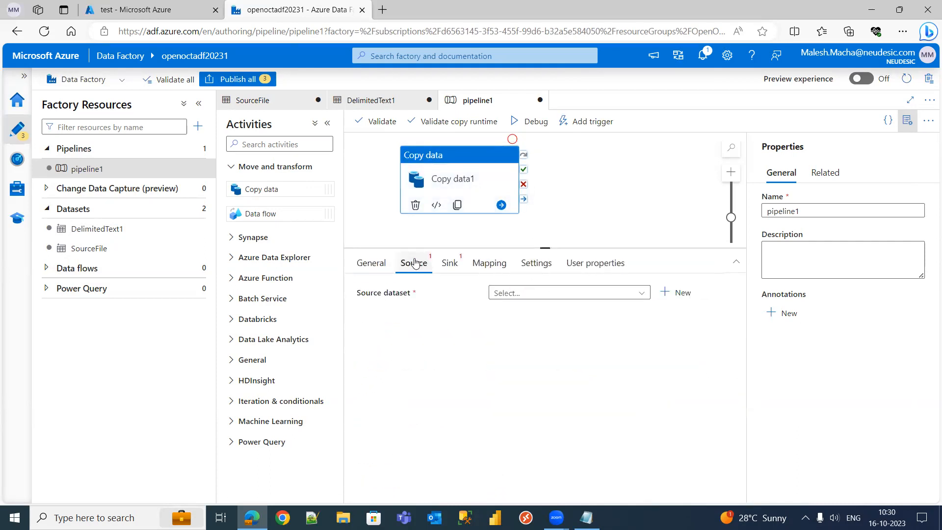
click(449, 263)
click(419, 266)
drag(357, 293, 416, 297)
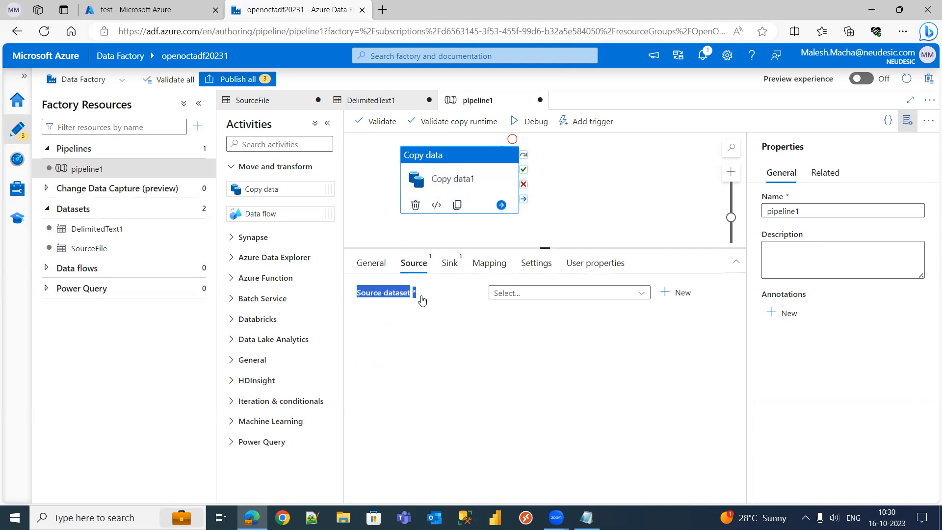
click(420, 325)
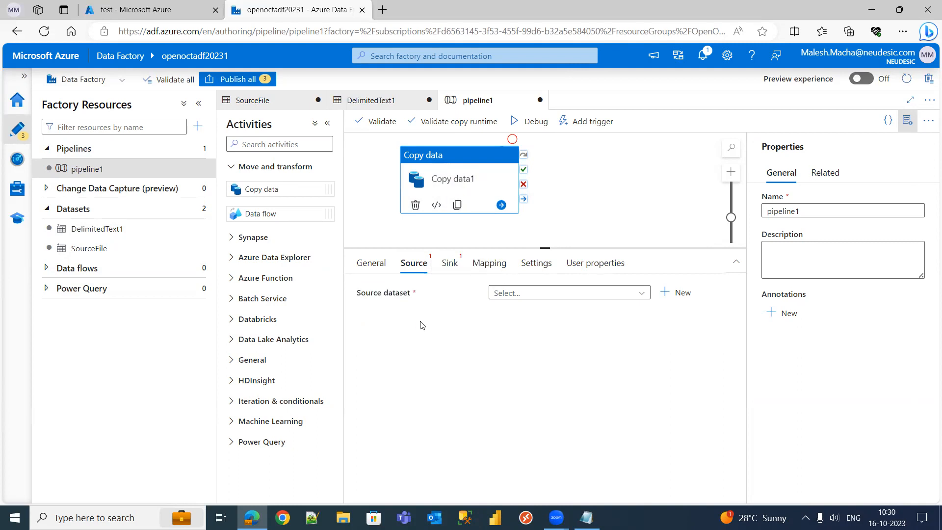
click(518, 295)
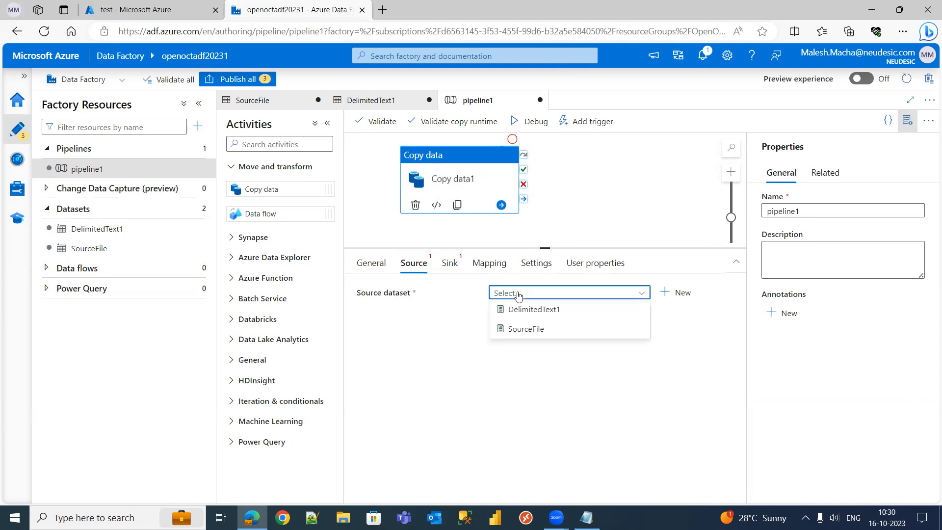
click(532, 329)
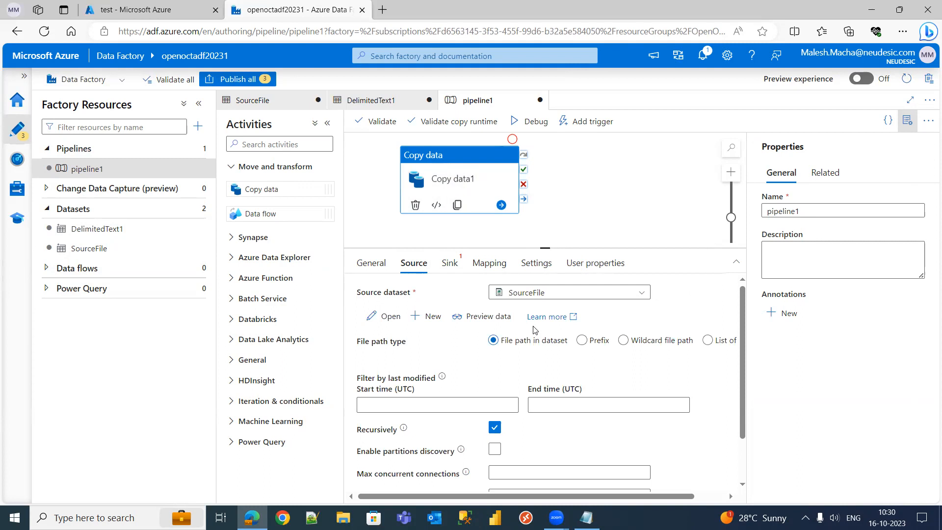
click(500, 318)
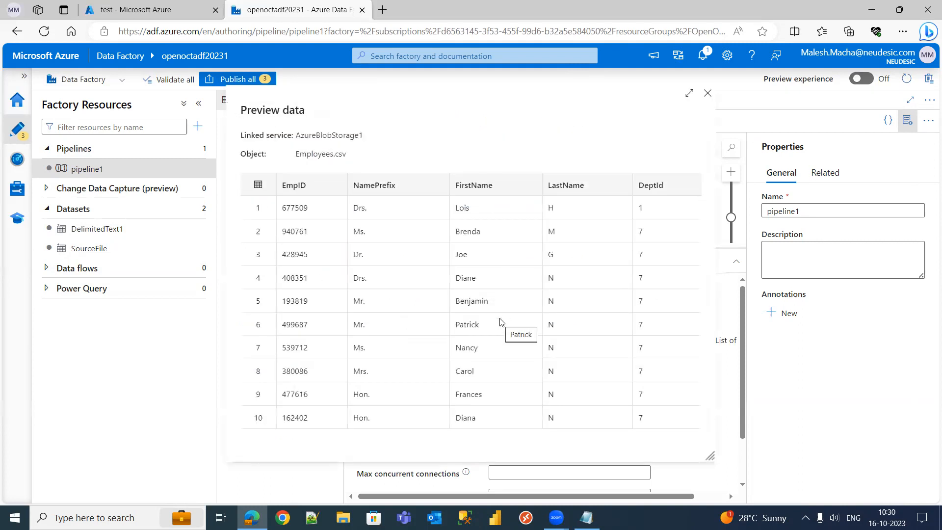
click(708, 93)
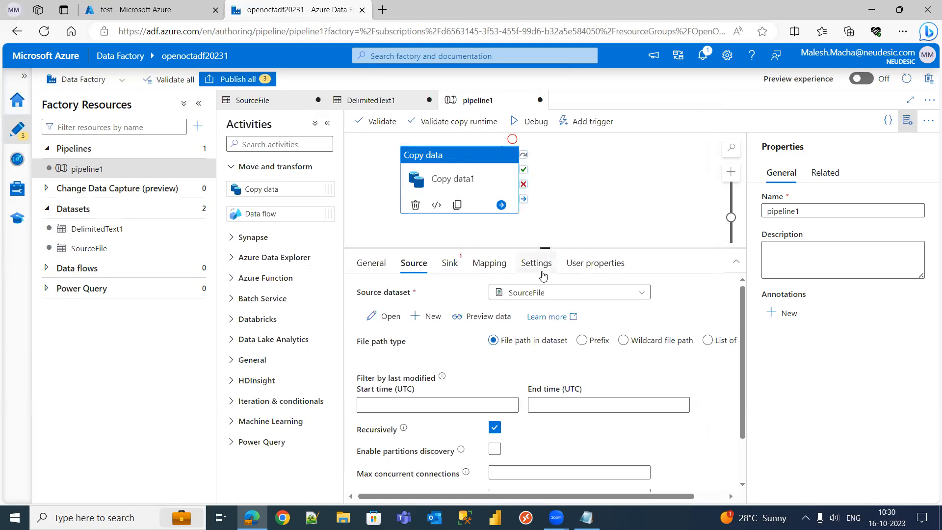
Set the Copy data activity's sink dataset to DelimitedText1 and check the activity's mapping settings.
click(449, 263)
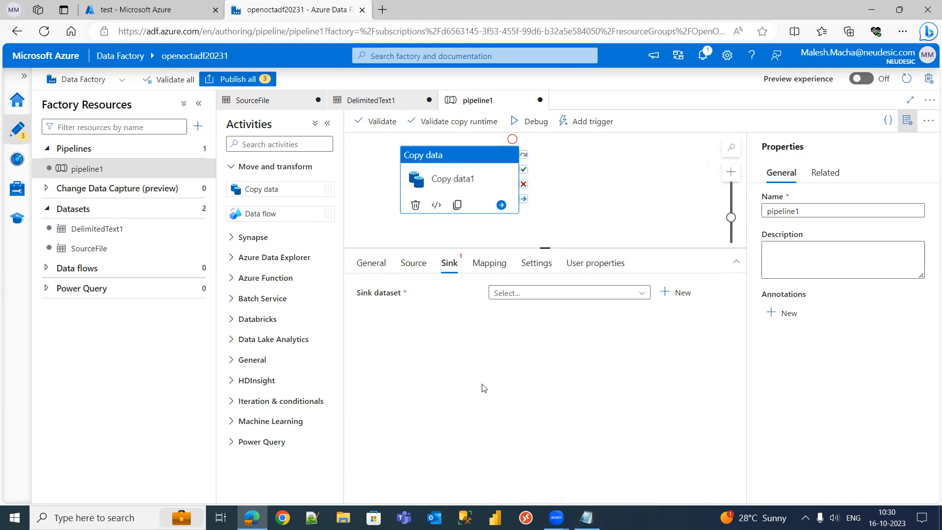
click(536, 293)
click(554, 311)
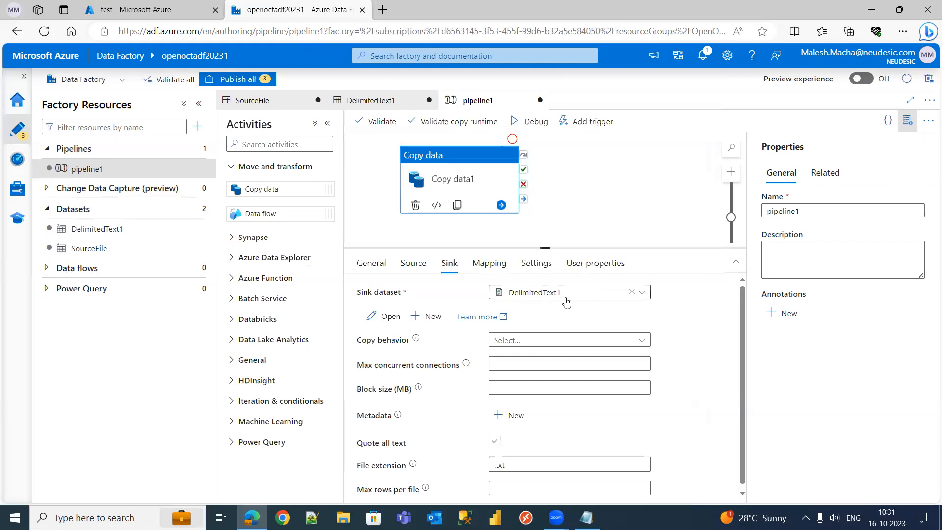
click(498, 267)
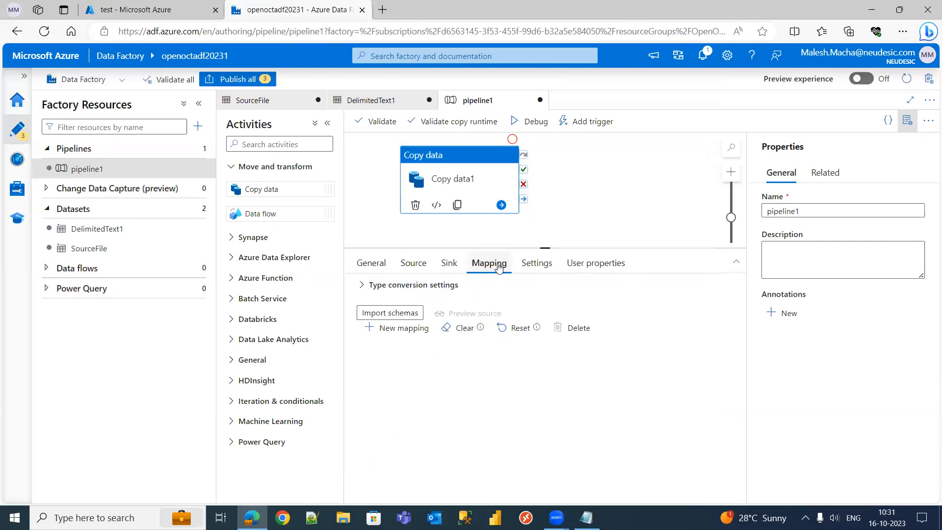
click(448, 263)
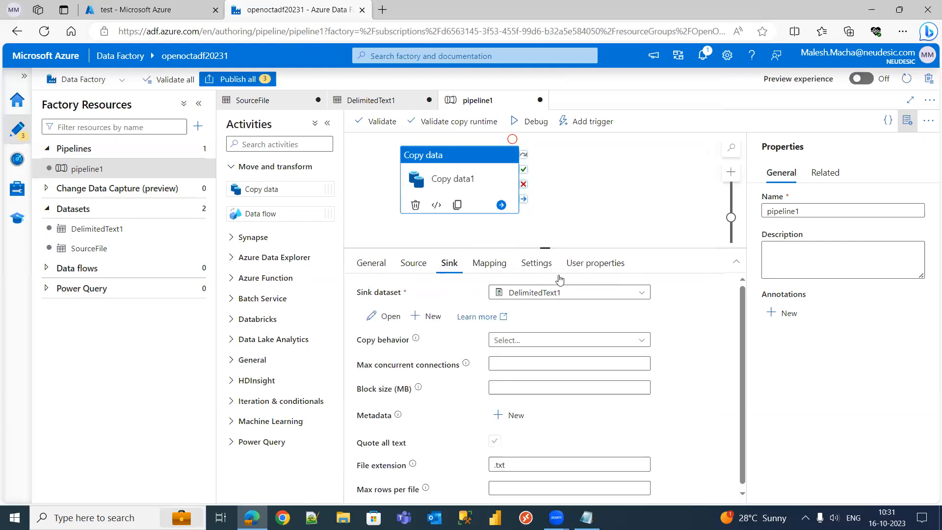
click(485, 261)
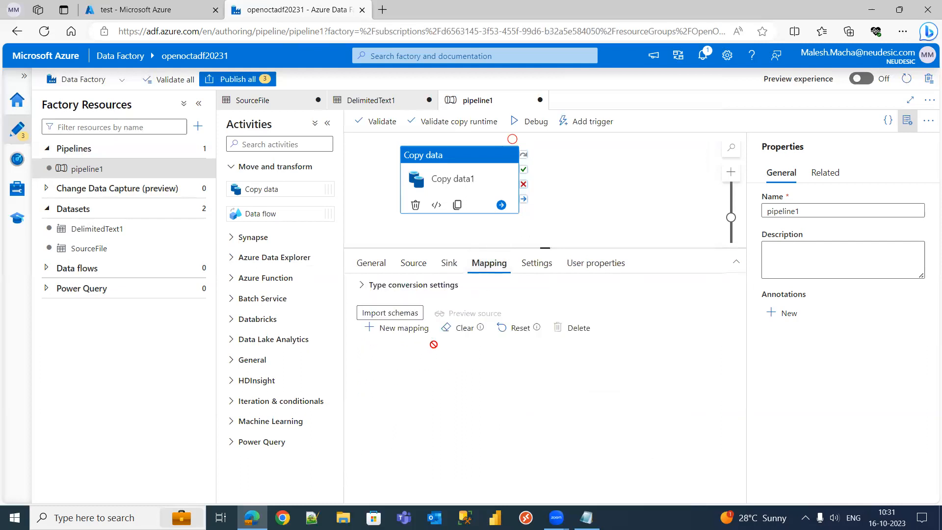
click(457, 265)
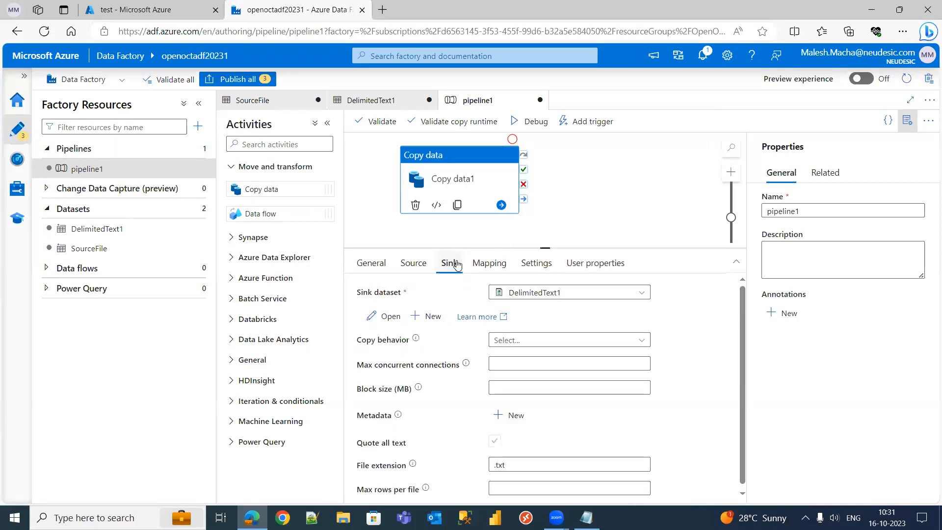
Compare the file path settings of the sink dataset DelimitedText1 with those of SourceFile, examining the file name in each.
click(385, 317)
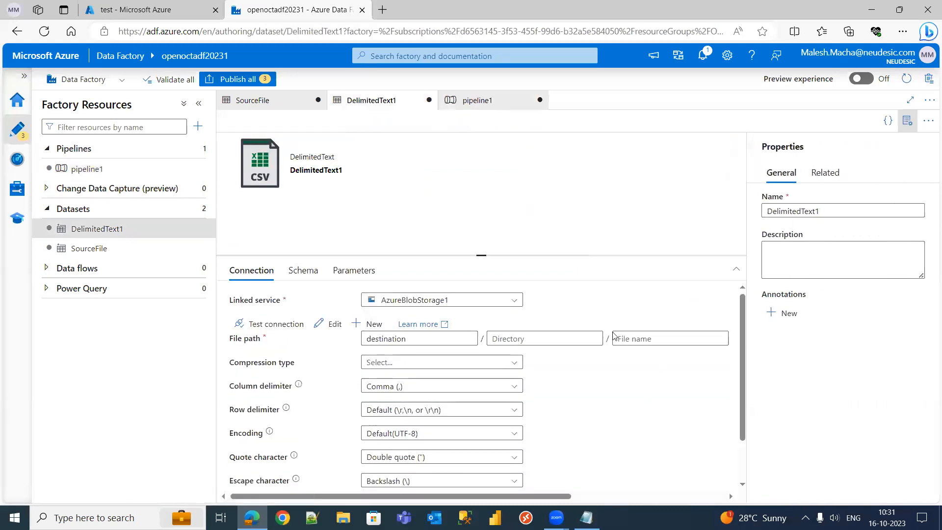
click(654, 339)
click(649, 396)
click(304, 101)
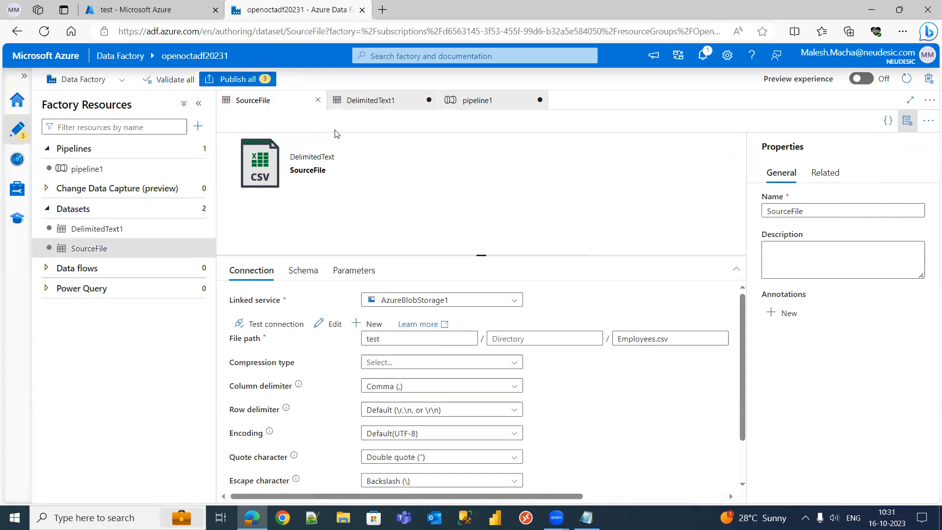
double_click(613, 339)
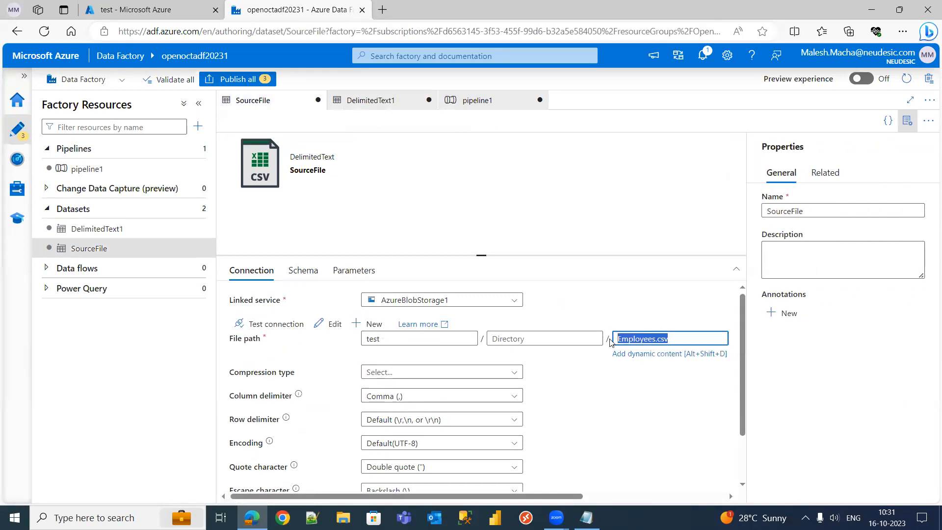
click(613, 408)
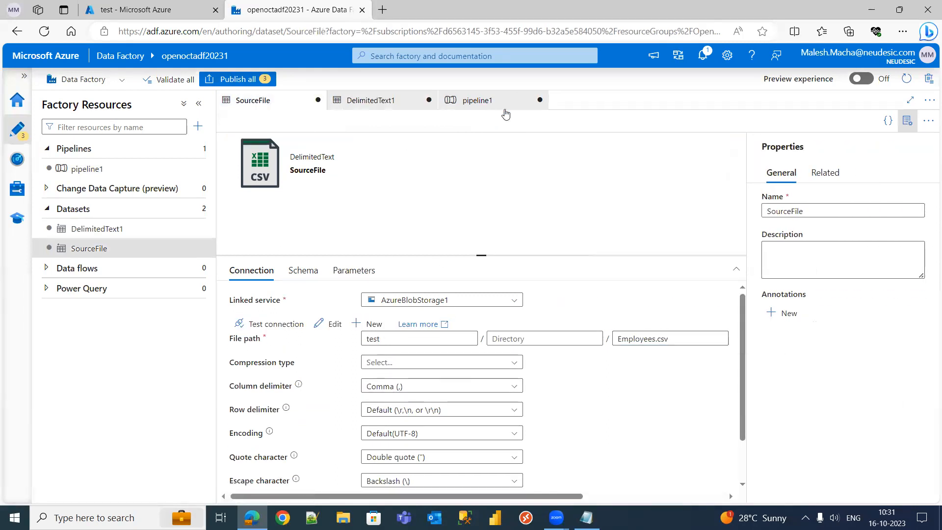
click(511, 100)
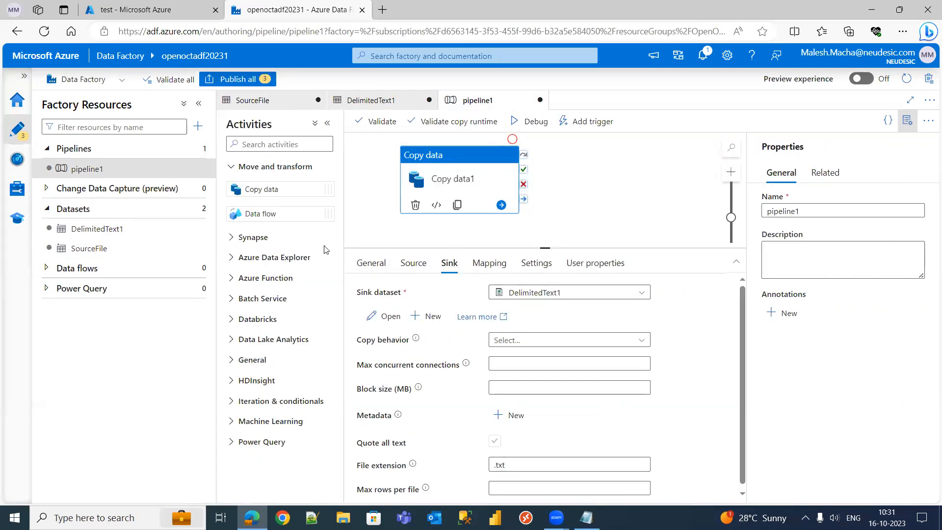
click(384, 317)
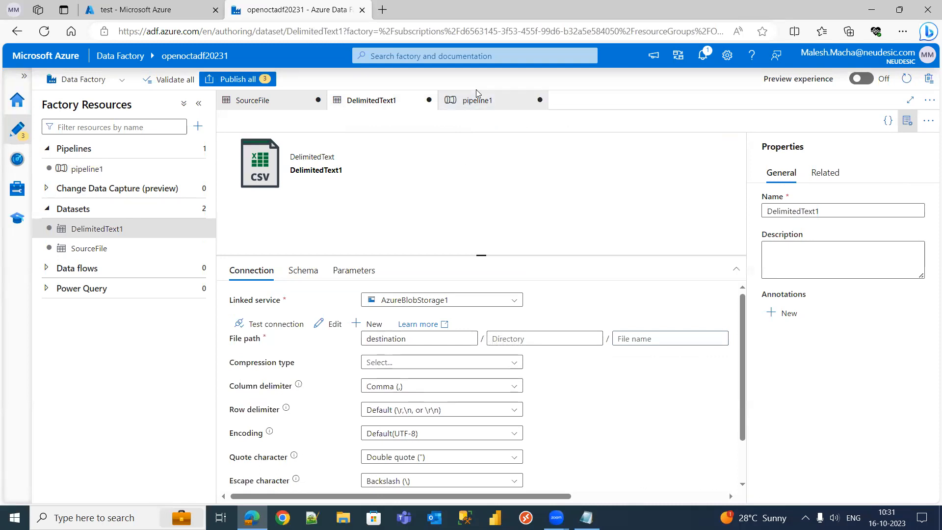
click(288, 102)
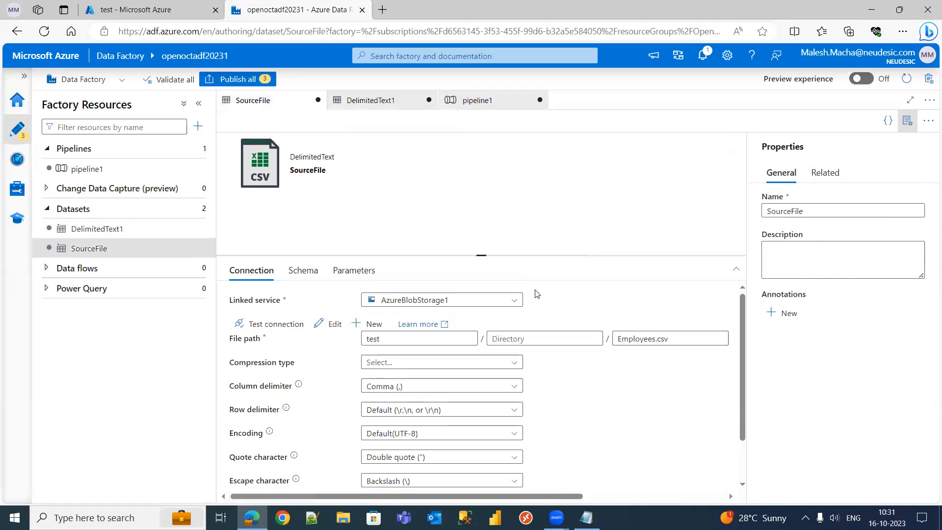
click(679, 339)
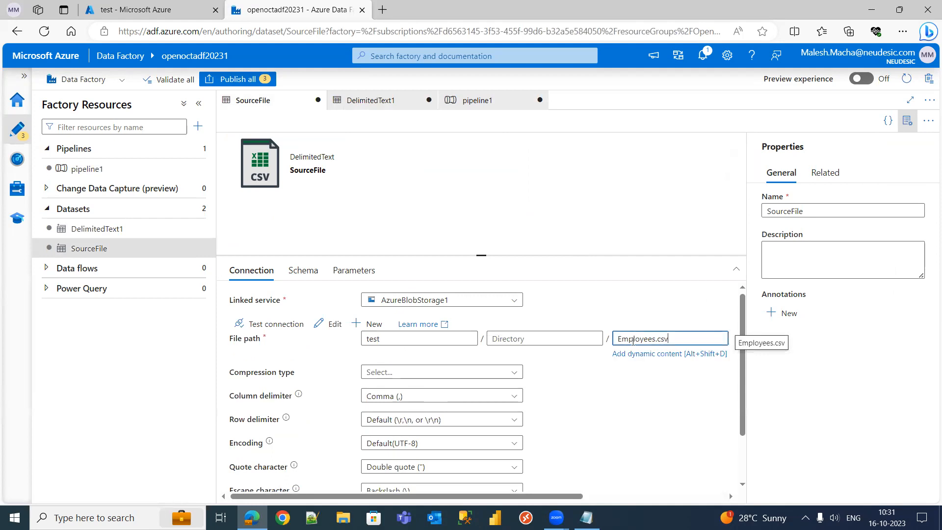
click(636, 414)
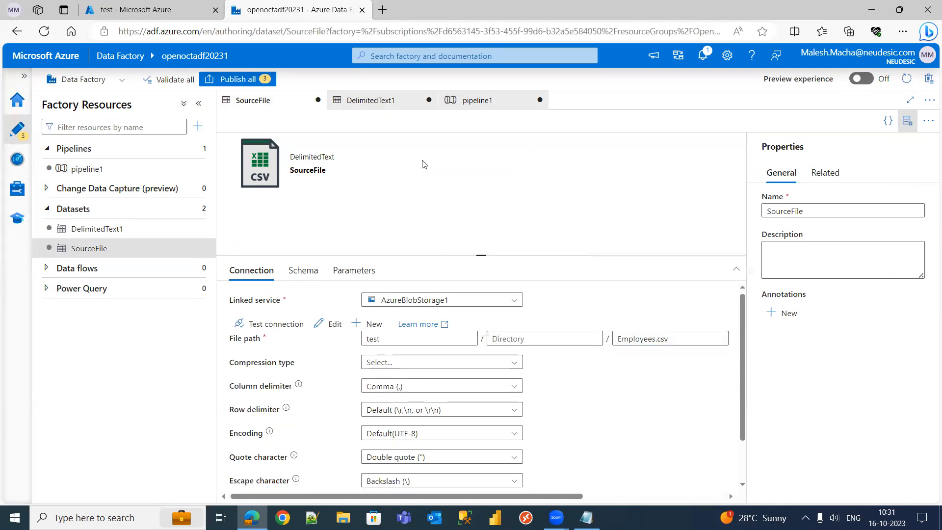
click(392, 102)
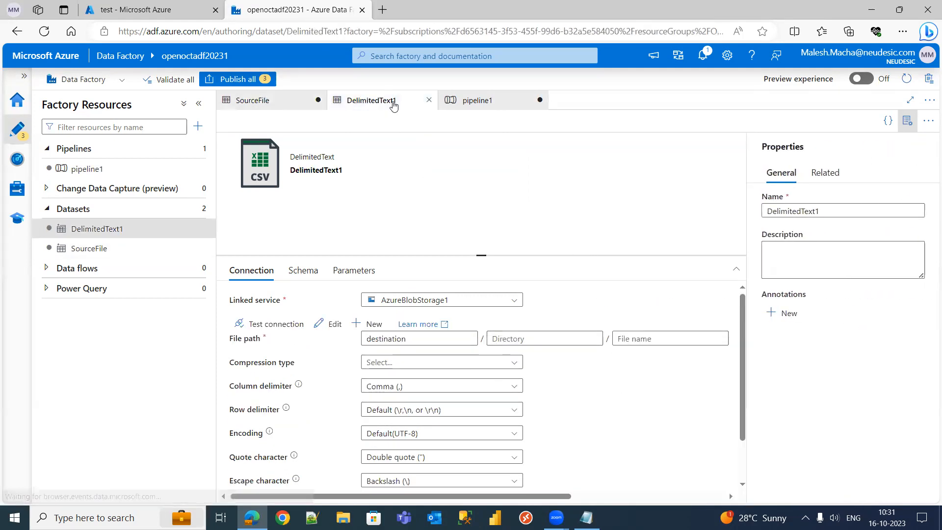
click(644, 339)
click(634, 377)
click(501, 108)
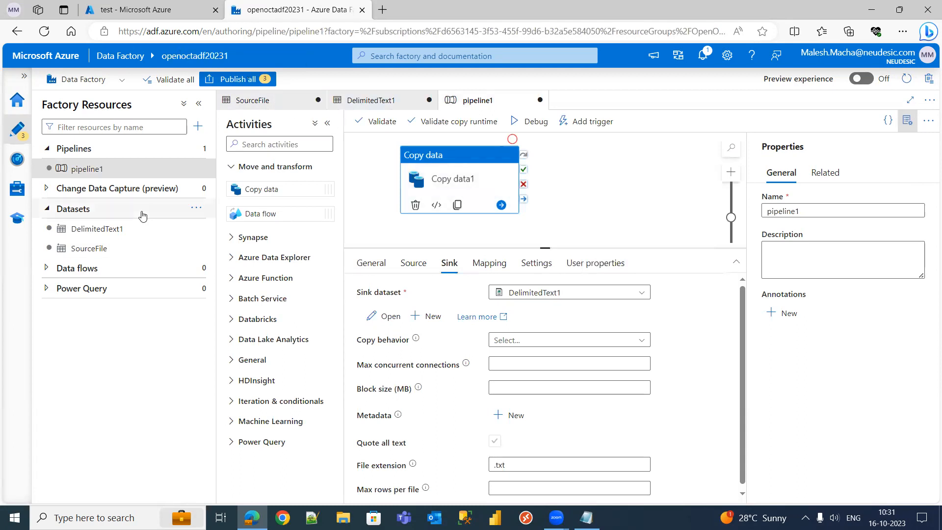
Rename the DelimitedText1 dataset as Destimation.
click(121, 238)
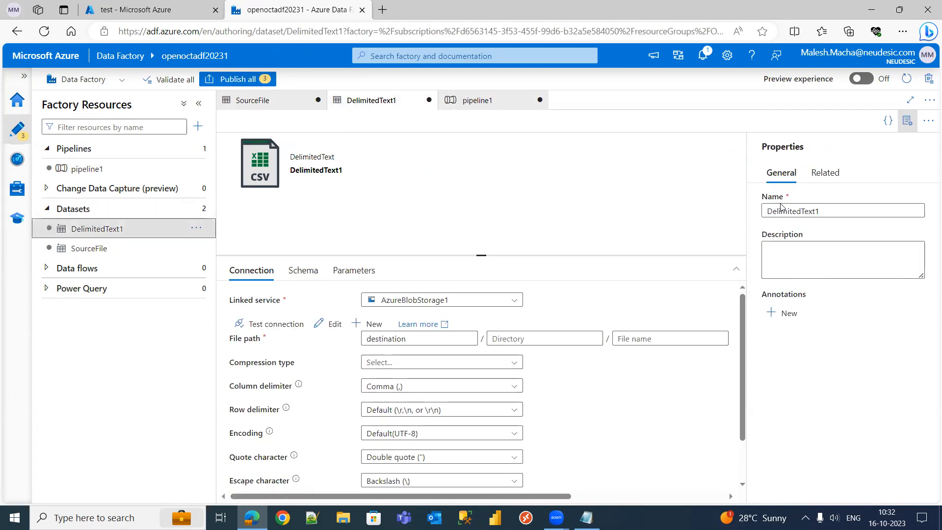
drag(829, 211, 752, 216)
text(Destimation)
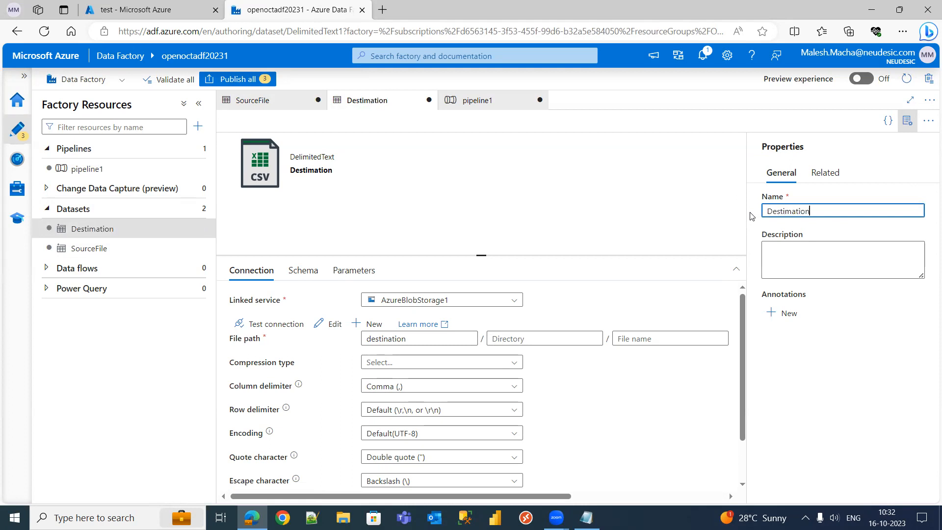
click(620, 174)
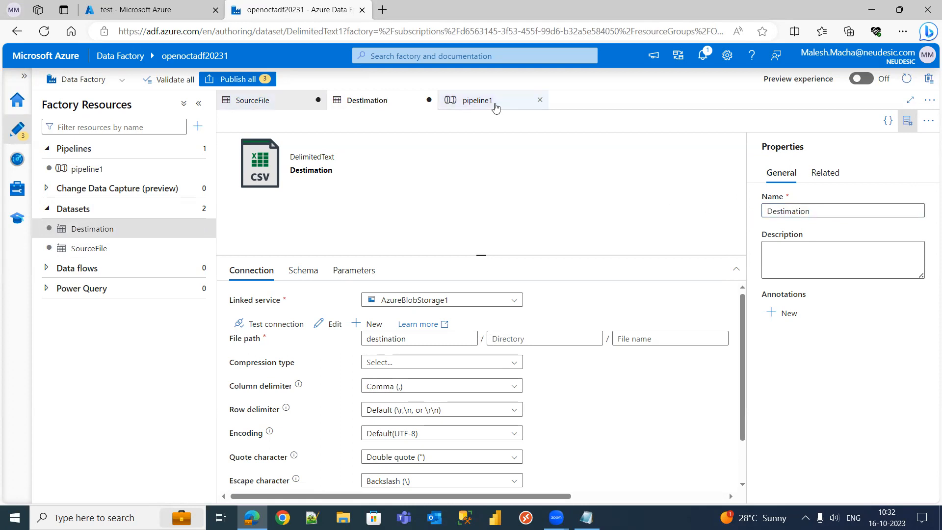
click(269, 80)
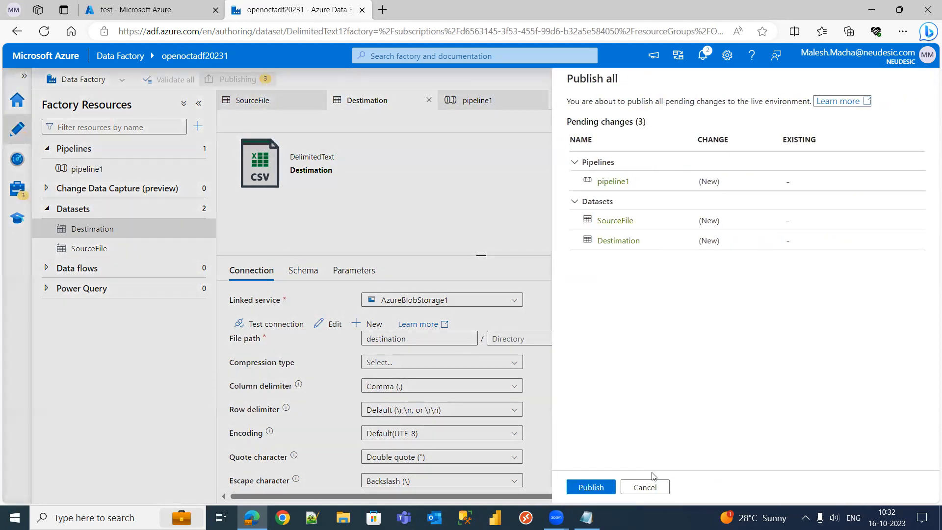
click(644, 488)
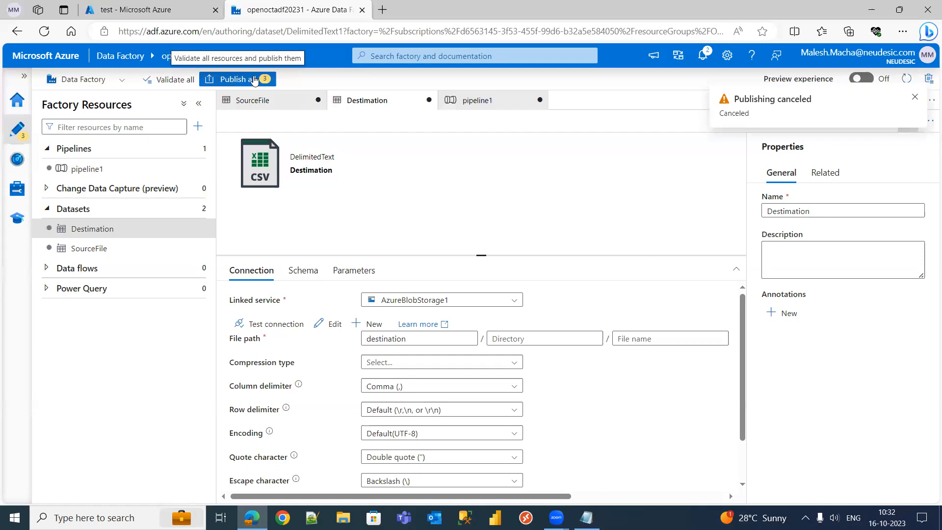
click(914, 97)
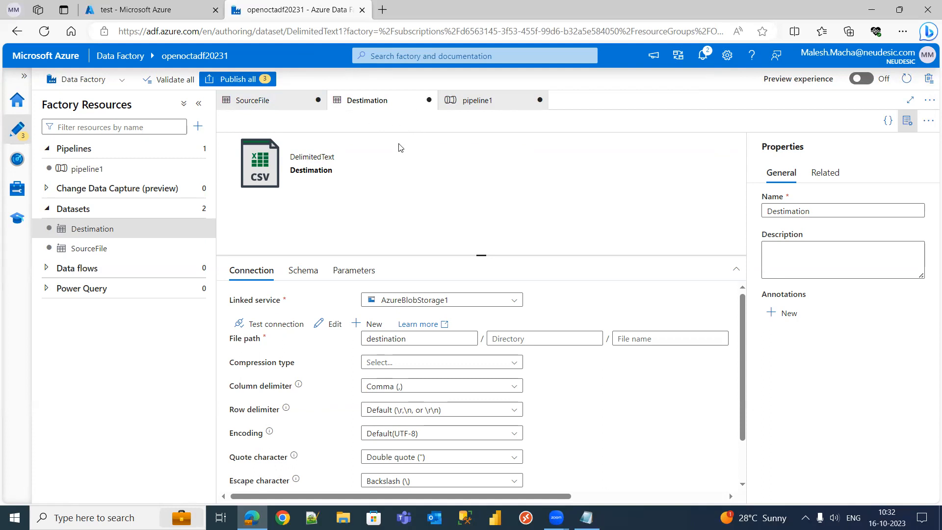
Publish all pending changes for pipeline1, SourceFile and Destination, and dismiss all notifications.
click(246, 81)
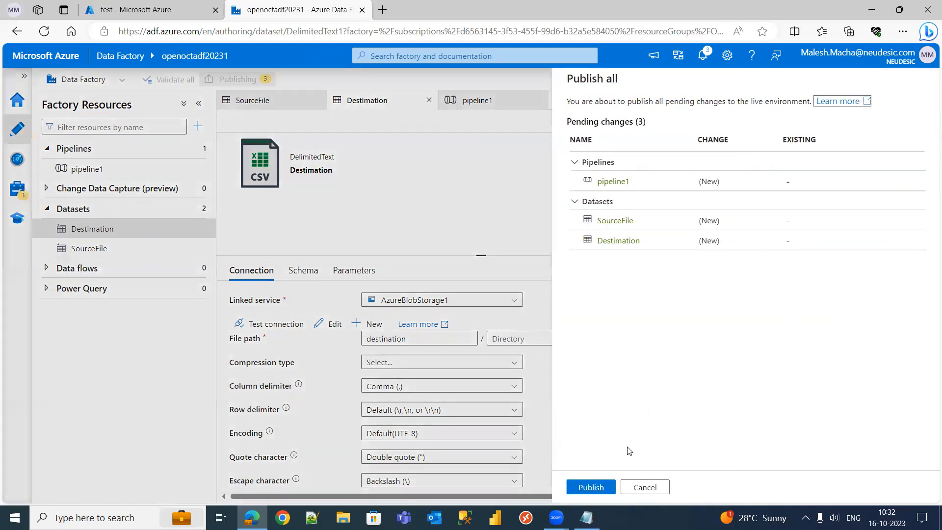
click(591, 487)
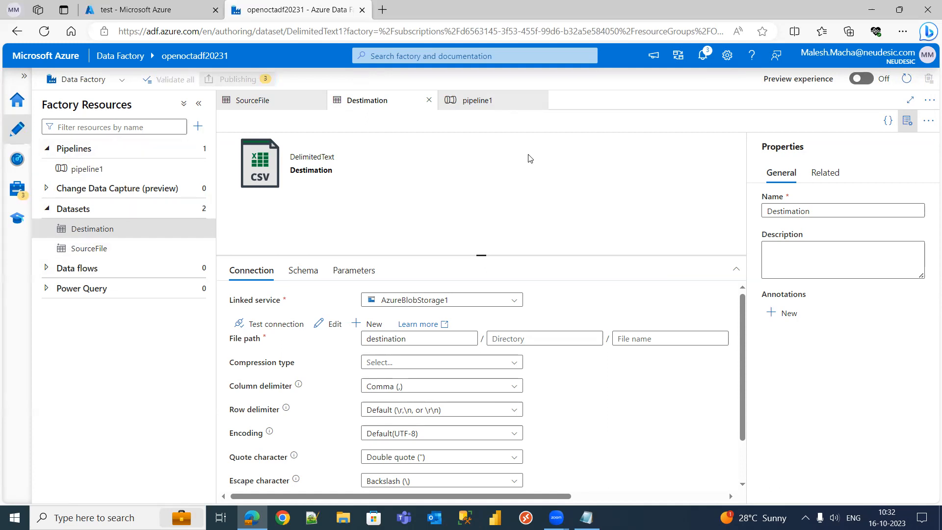
click(706, 57)
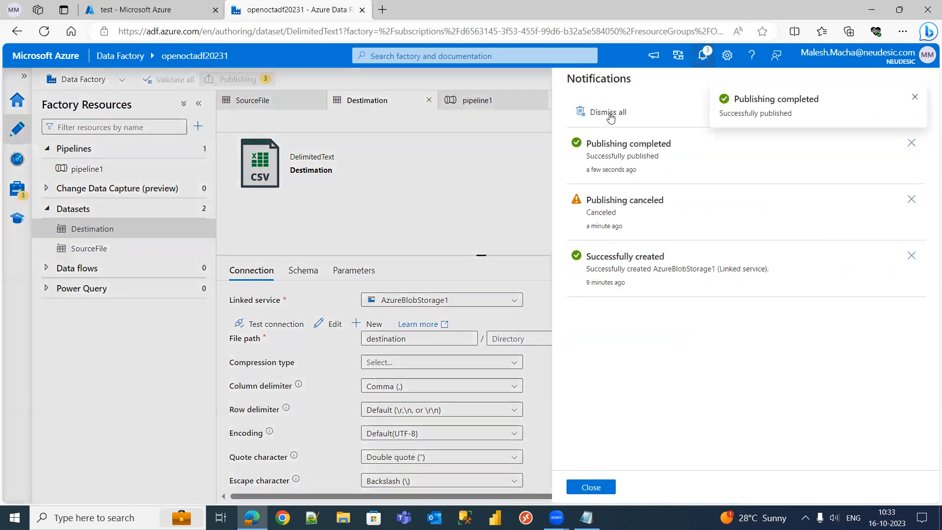
click(610, 112)
click(606, 487)
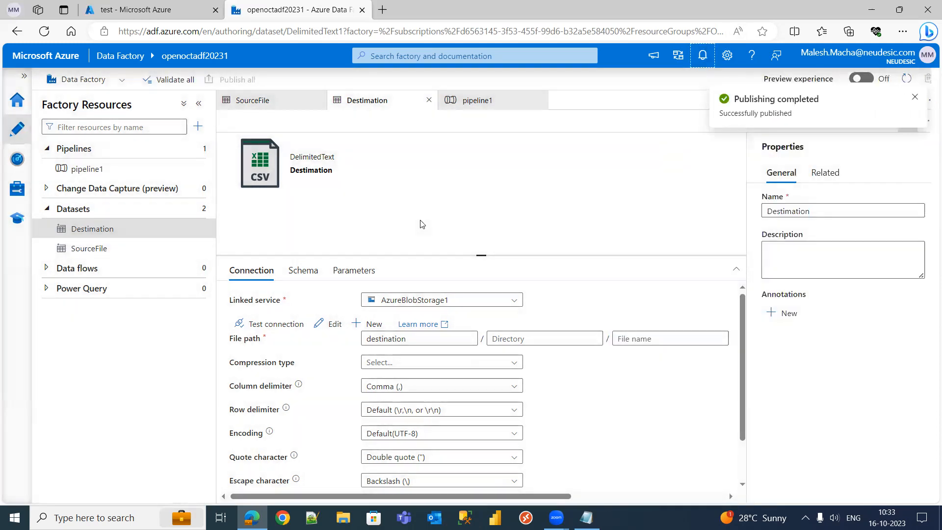
Reload the data factory page and expand the Pipelines and Datasets groups in the factory resources.
key(ctrl+l)
key(Return)
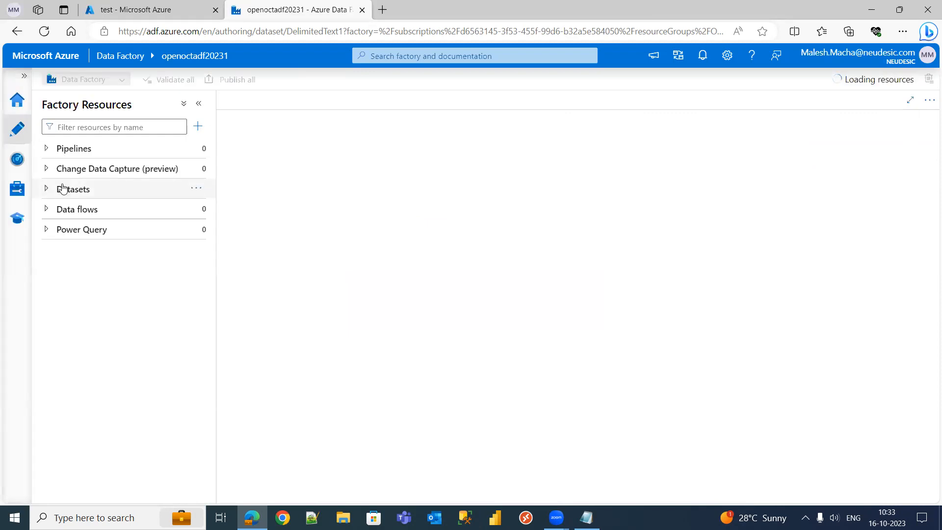
click(46, 148)
click(47, 209)
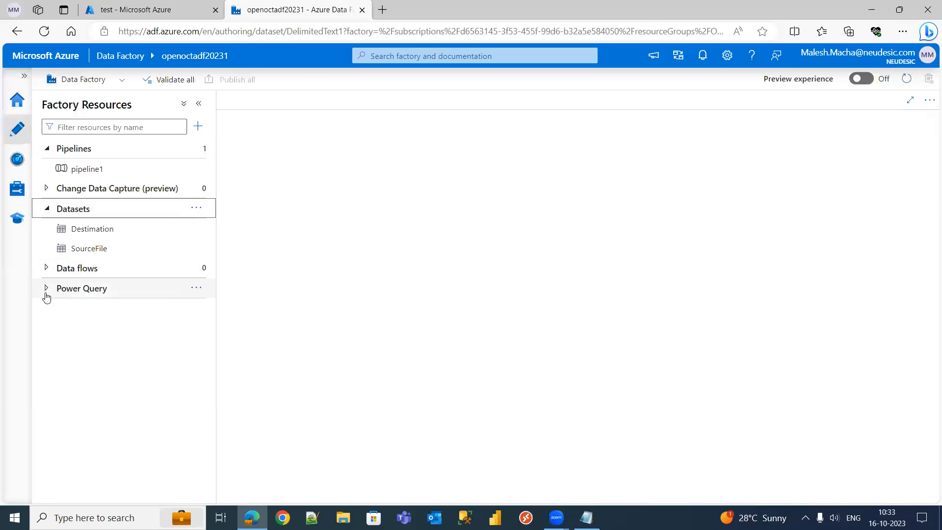
Open pipeline1 and reposition its Copy data1 activity nearer the middle of the canvas.
click(115, 177)
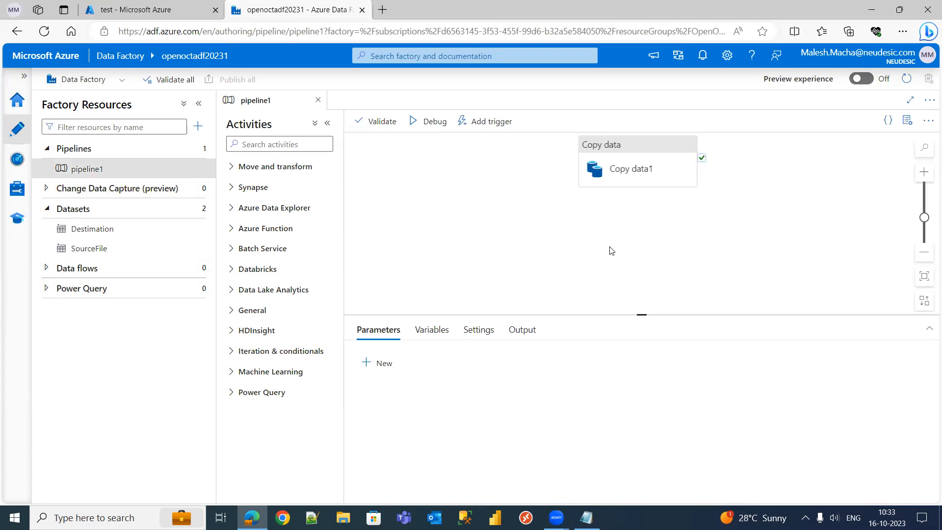
click(639, 146)
drag(644, 142, 535, 184)
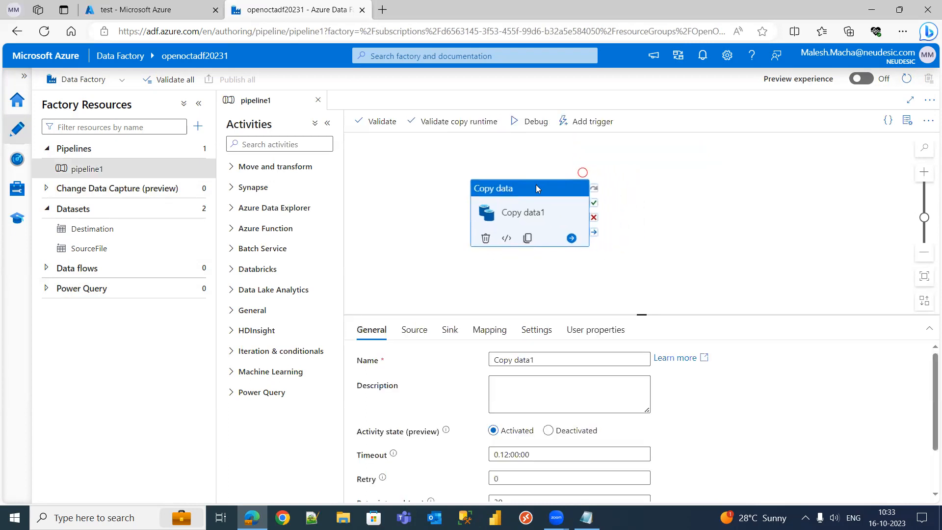
click(723, 147)
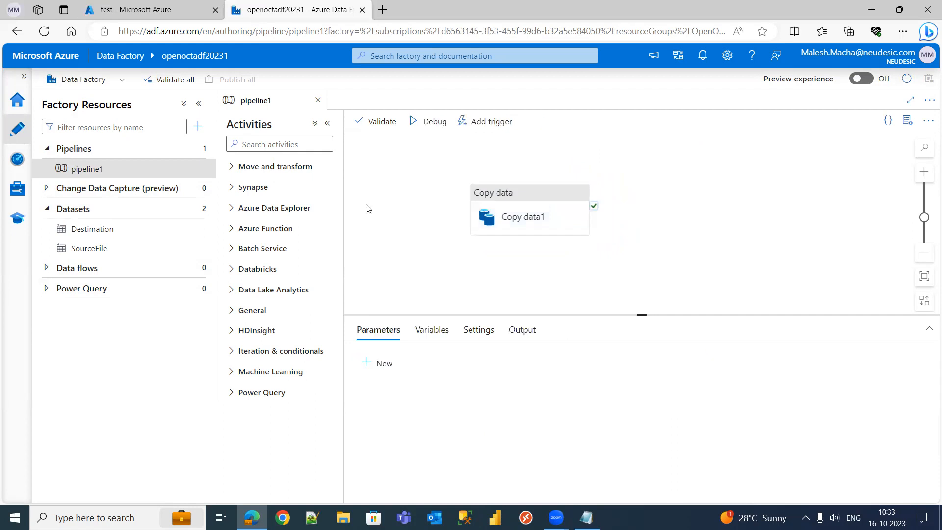
Validate pipeline1, review the validation output and close it.
click(380, 123)
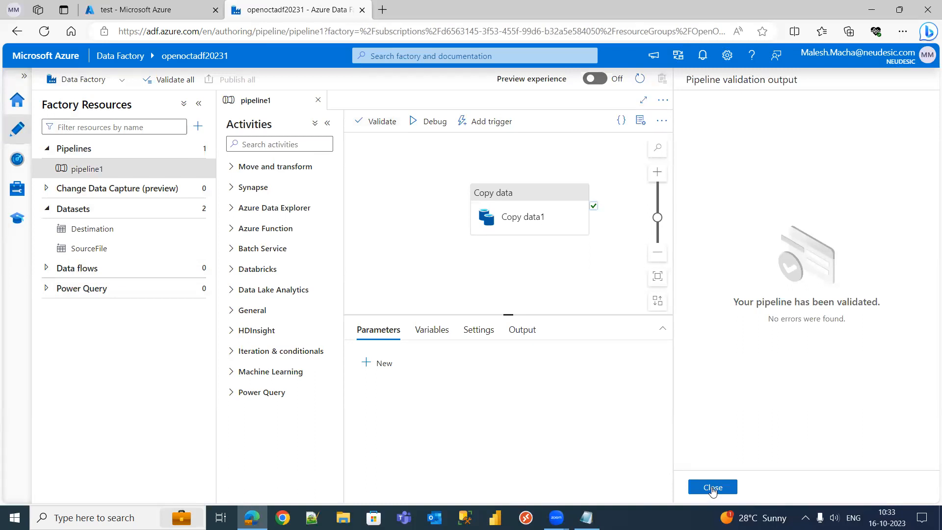
triple_click(771, 301)
drag(773, 319, 856, 319)
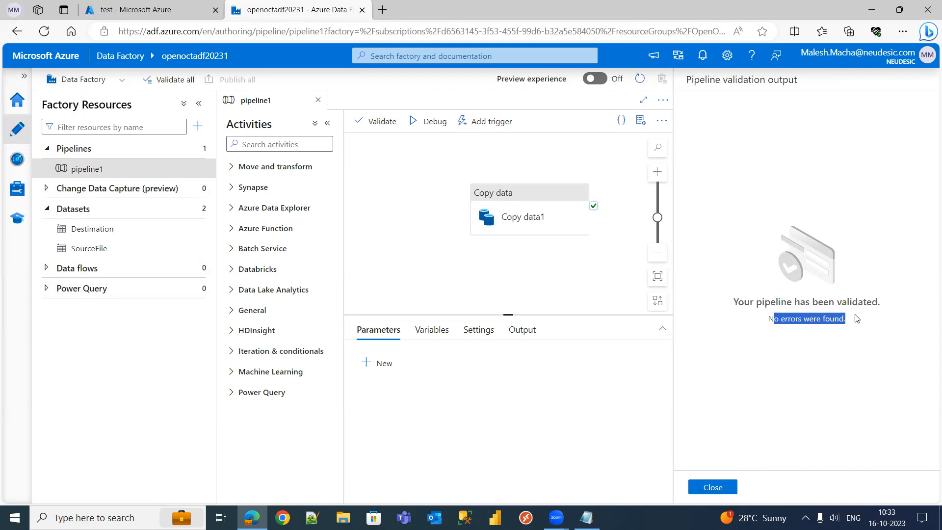
click(714, 487)
click(716, 259)
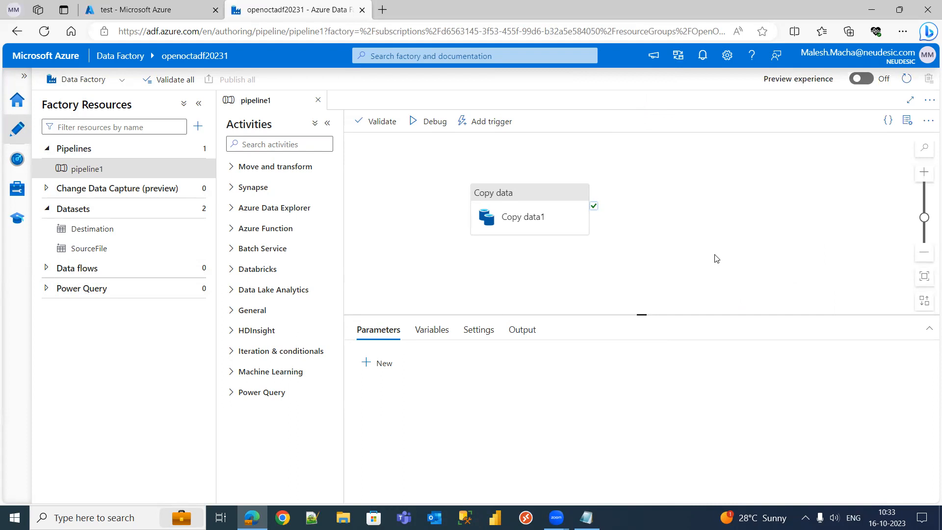
Run pipeline1 in debug mode and refresh the run output to follow the status of Copy data1.
click(428, 122)
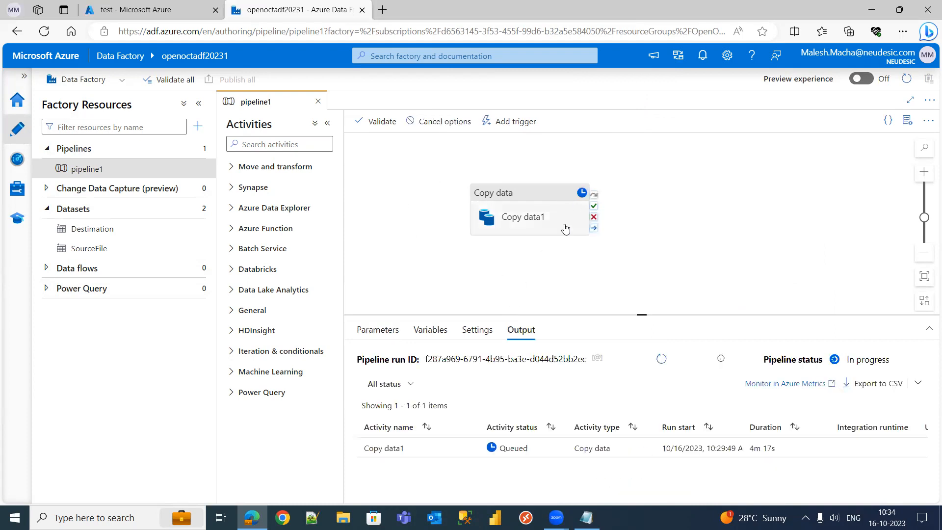
click(654, 363)
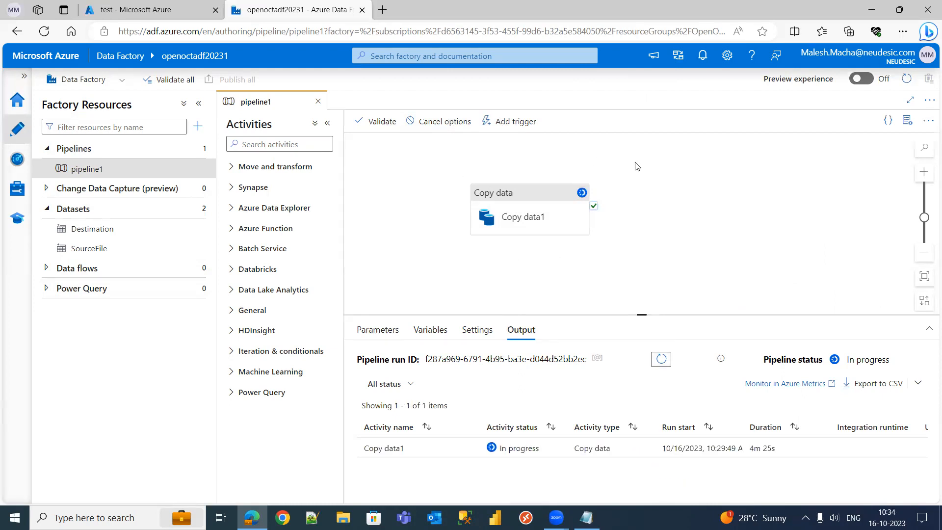
drag(542, 196, 518, 181)
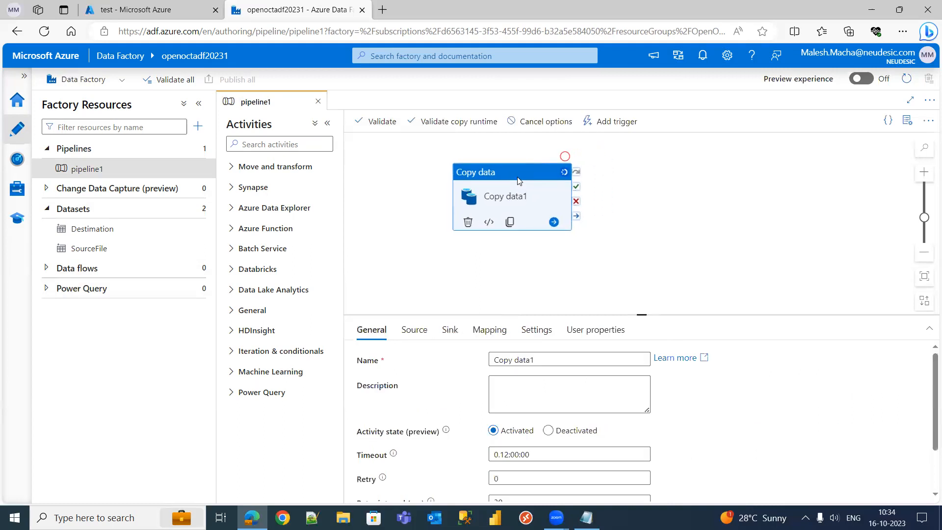
click(708, 188)
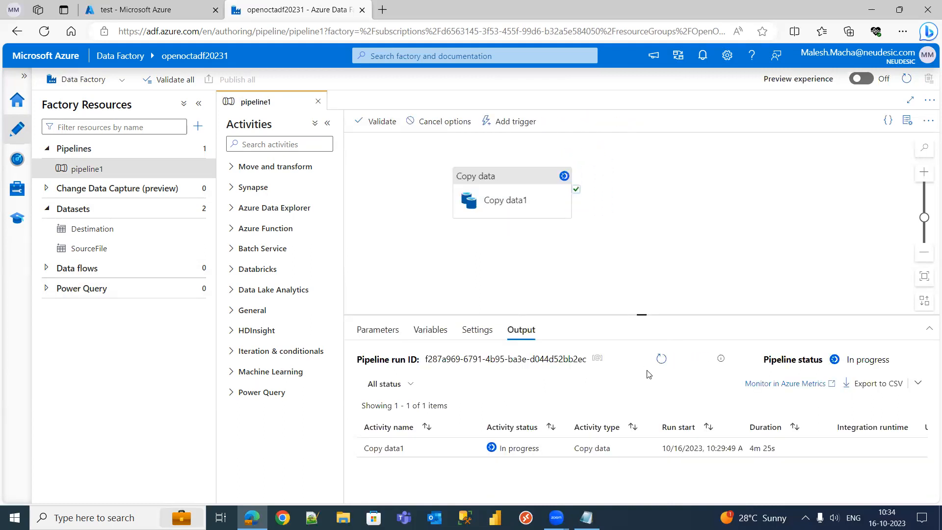
click(664, 361)
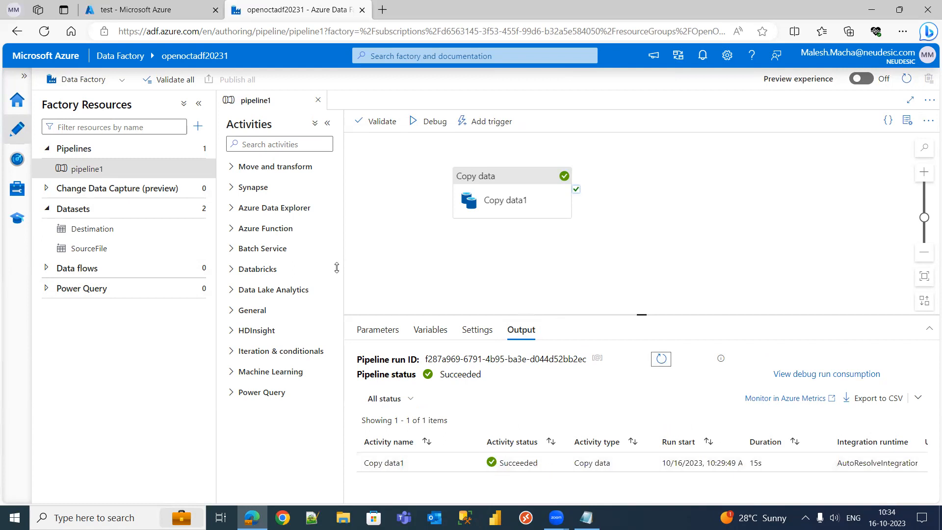
Switch to the Azure portal and check the blobs in the destination container of openoctstorage1.
click(143, 8)
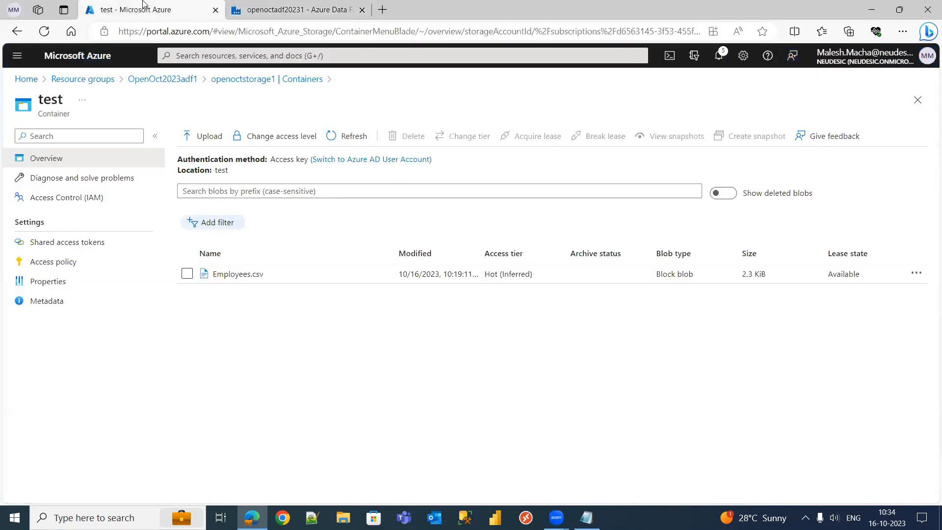
click(265, 80)
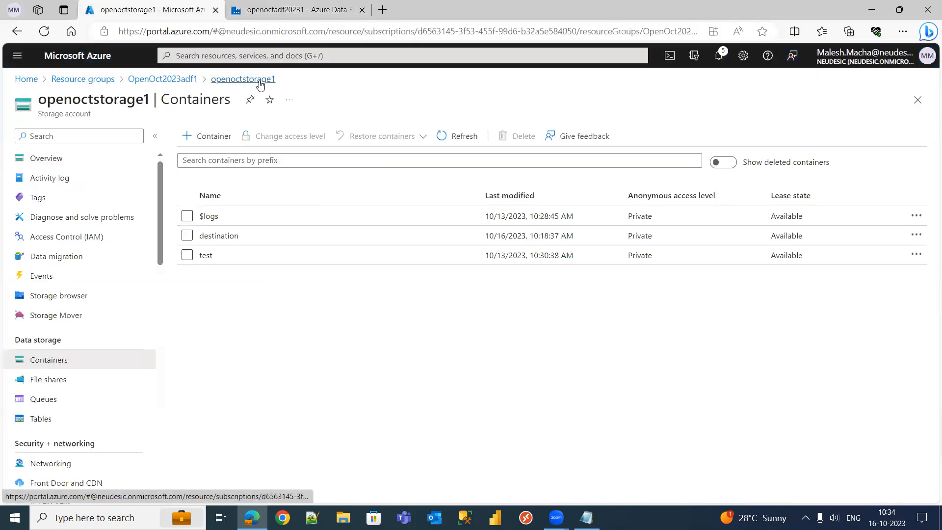
click(218, 236)
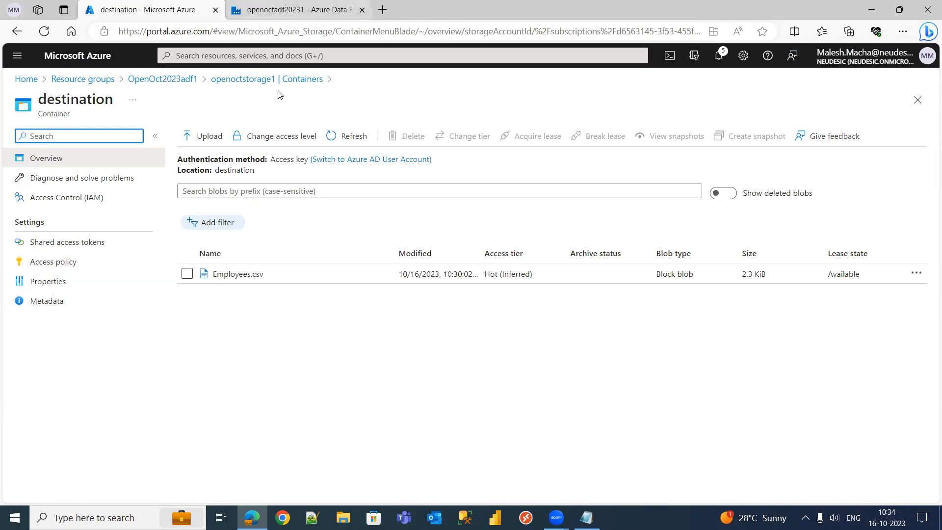
Switch back to Azure Data Factory, enlarge the pipeline output area and trigger an on-demand run of the published pipeline1.
key(ctrl+Tab)
drag(648, 316, 664, 277)
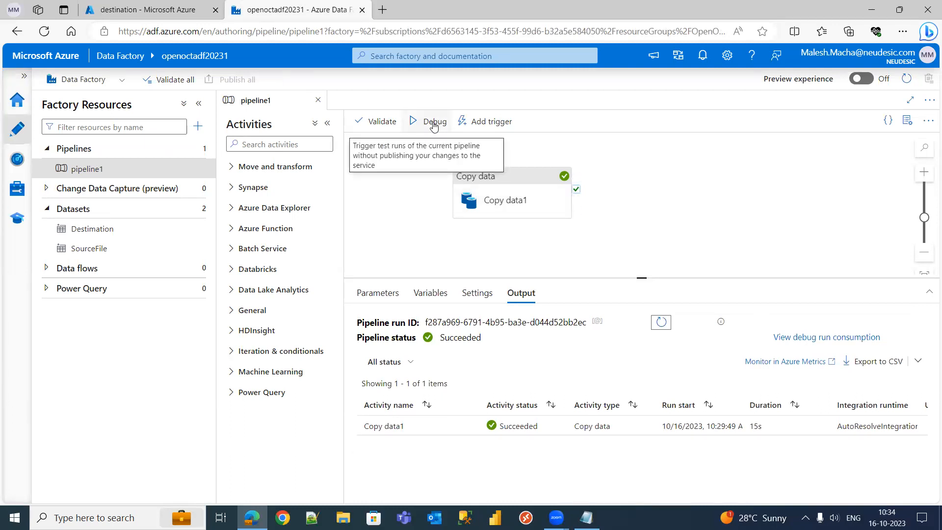
click(508, 123)
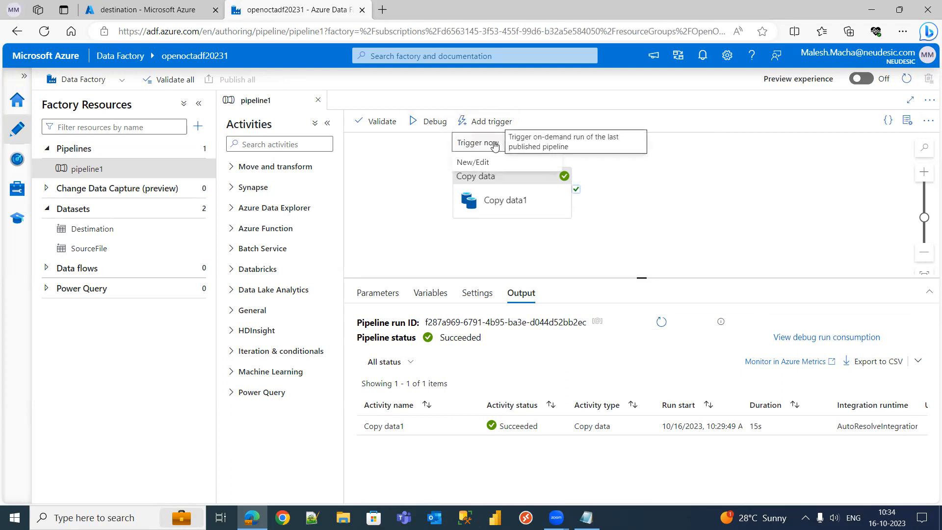
click(509, 129)
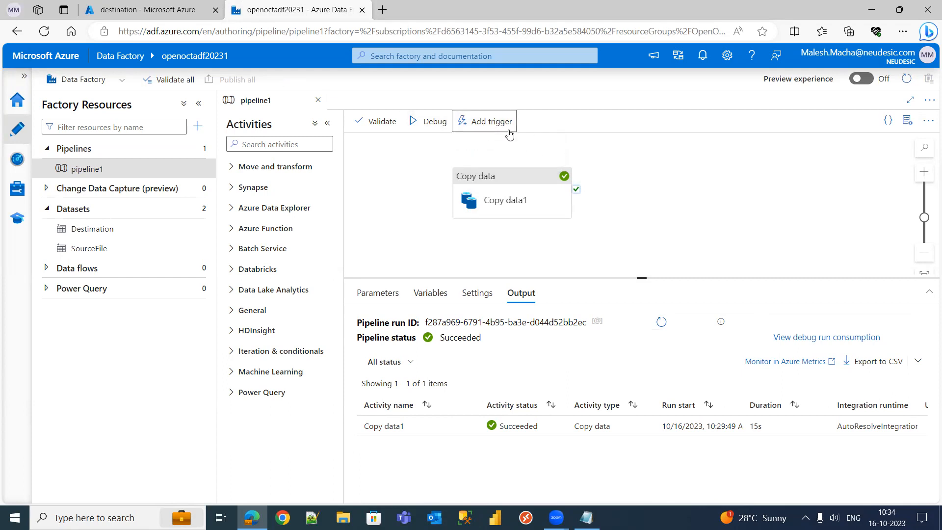
click(492, 123)
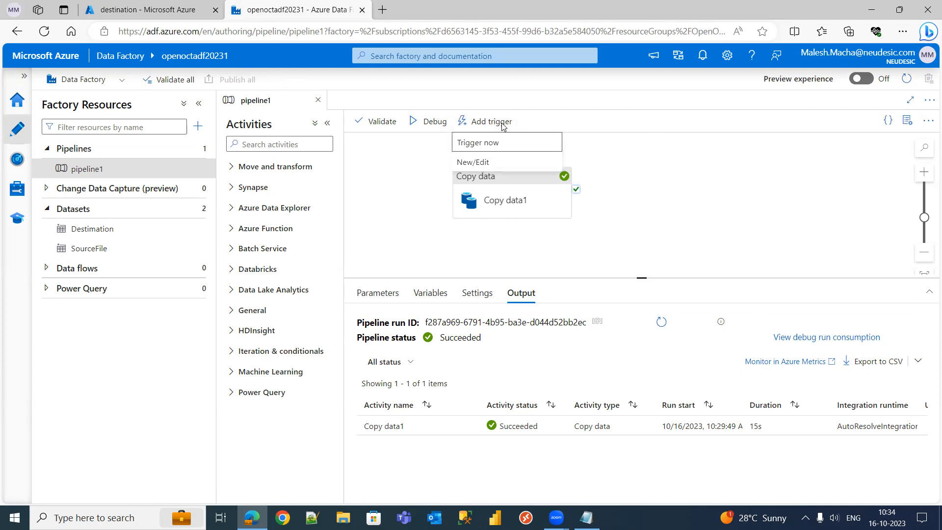
click(489, 148)
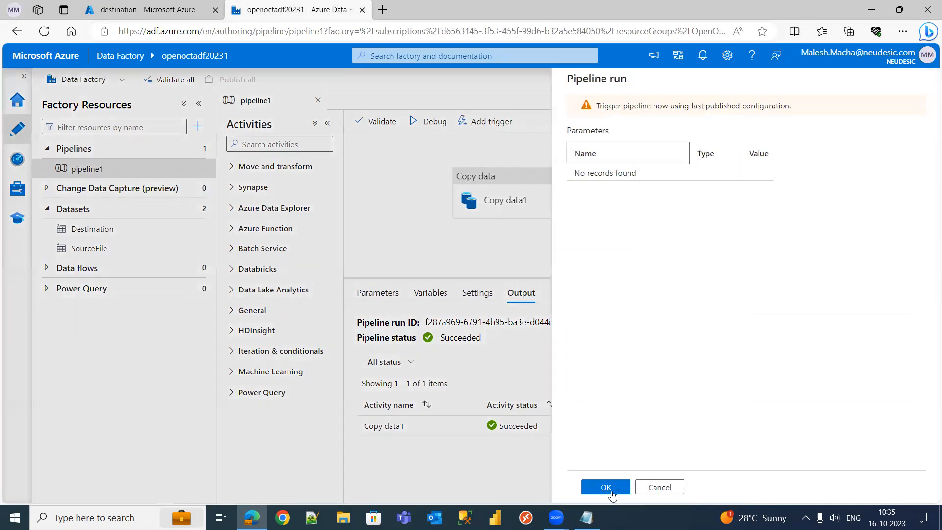
click(608, 486)
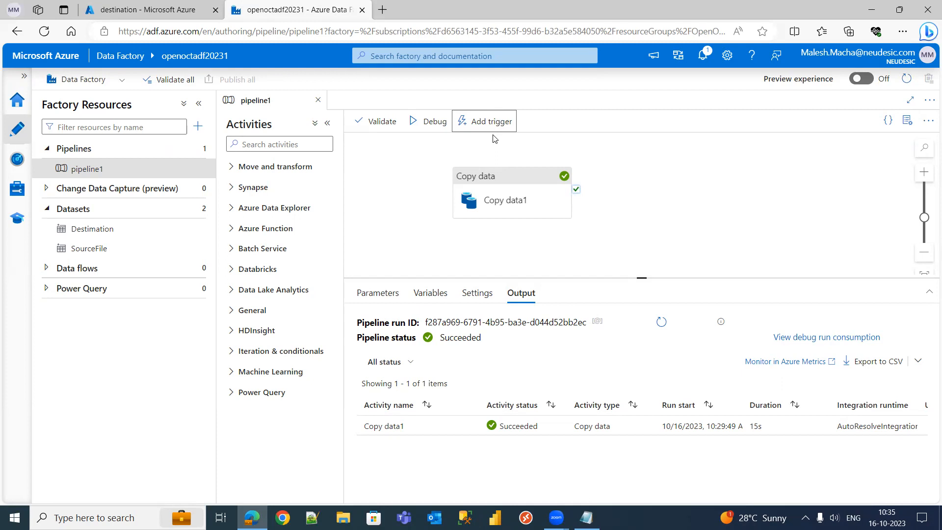
Open the monitoring view to check the triggered pipeline runs.
mouse_move(512, 176)
click(63, 174)
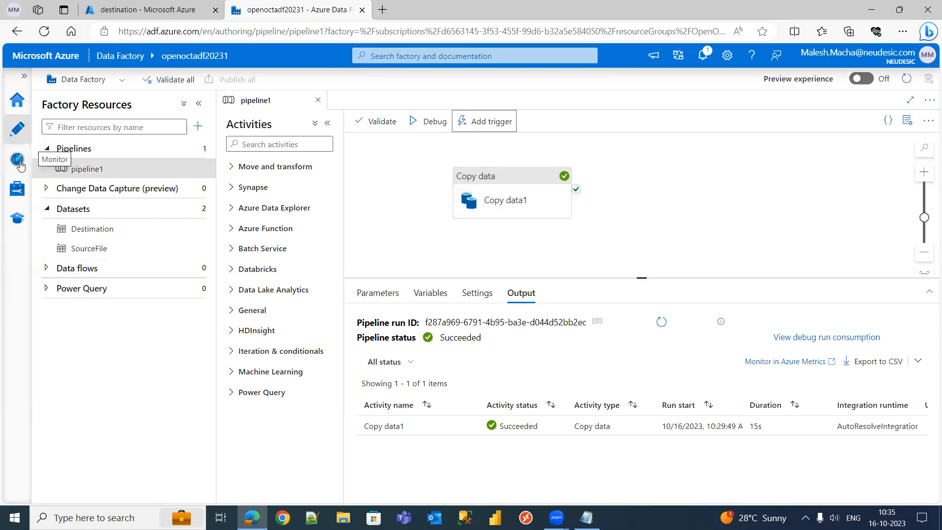
click(20, 165)
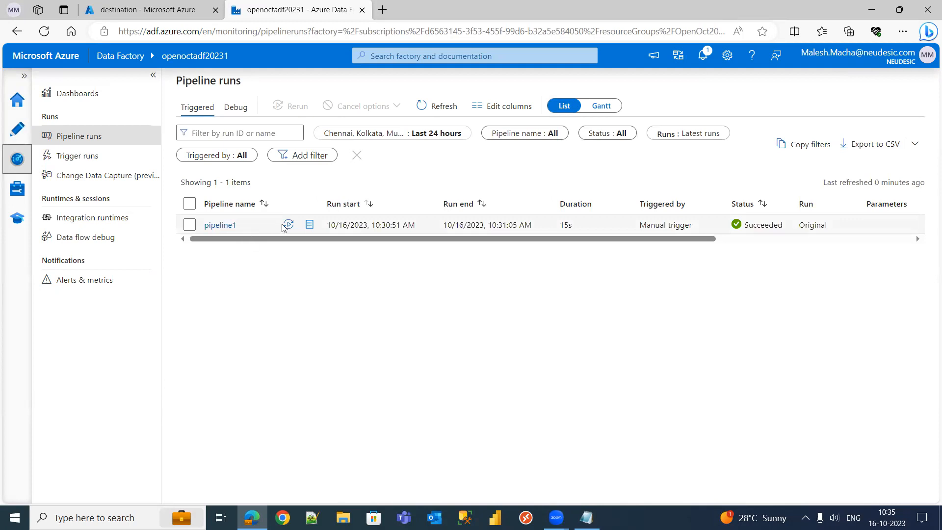
Filter the triggered pipeline runs to show only those with the status Failed.
click(620, 136)
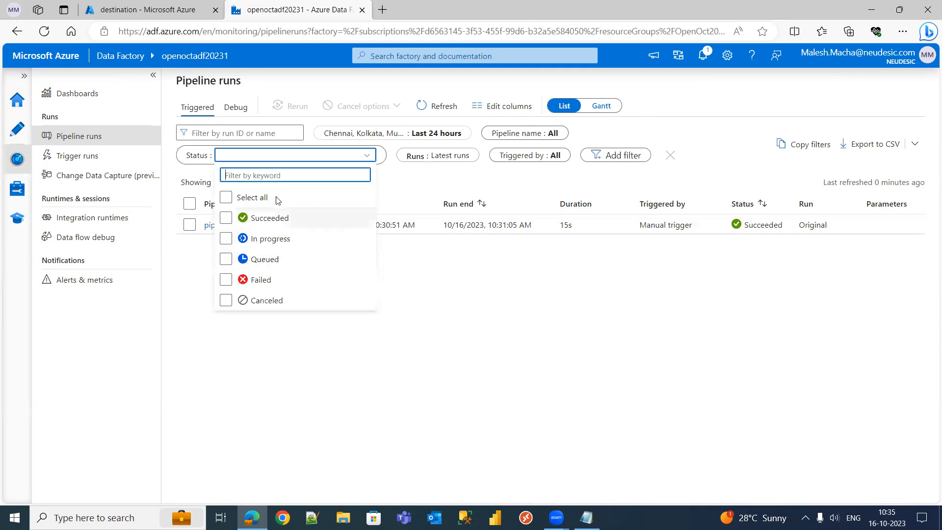
click(226, 220)
click(226, 219)
click(226, 279)
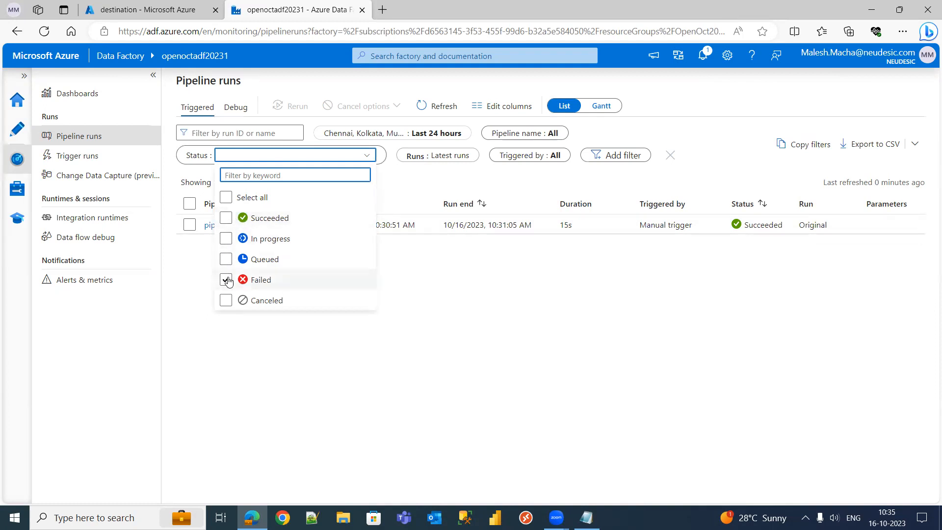
click(361, 383)
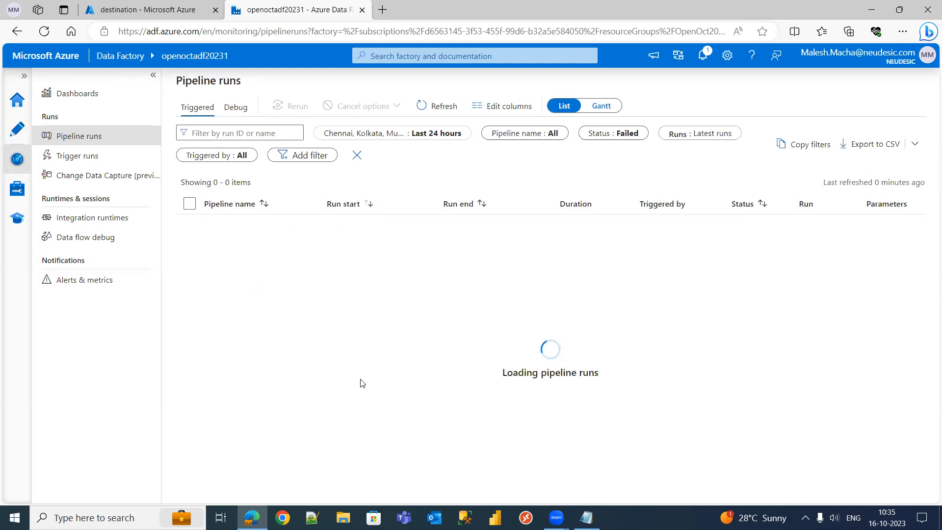
Change the status filter of the triggered pipeline runs to Succeeded only.
click(634, 131)
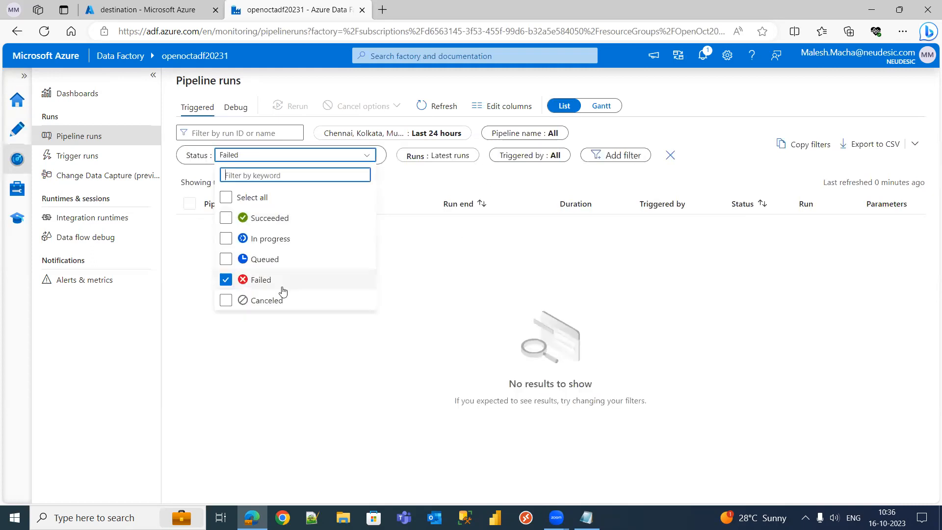
click(225, 280)
click(225, 217)
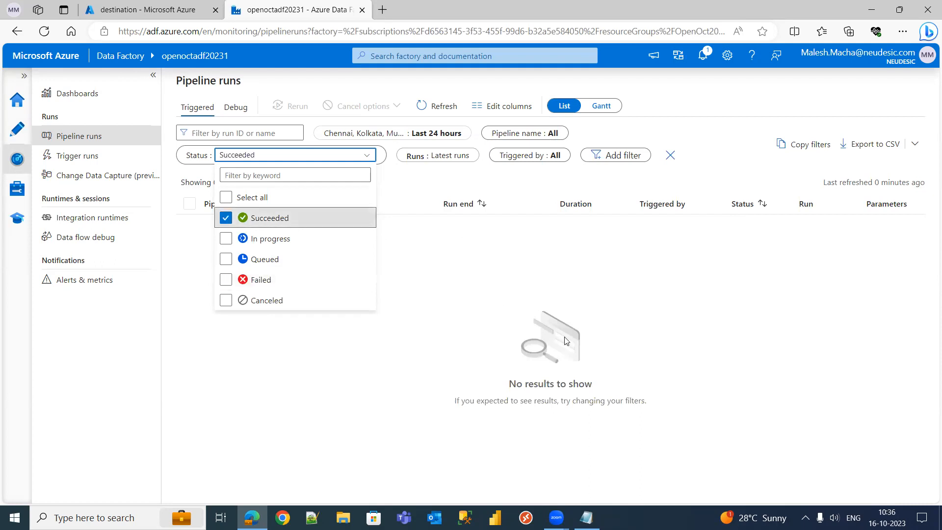
click(485, 287)
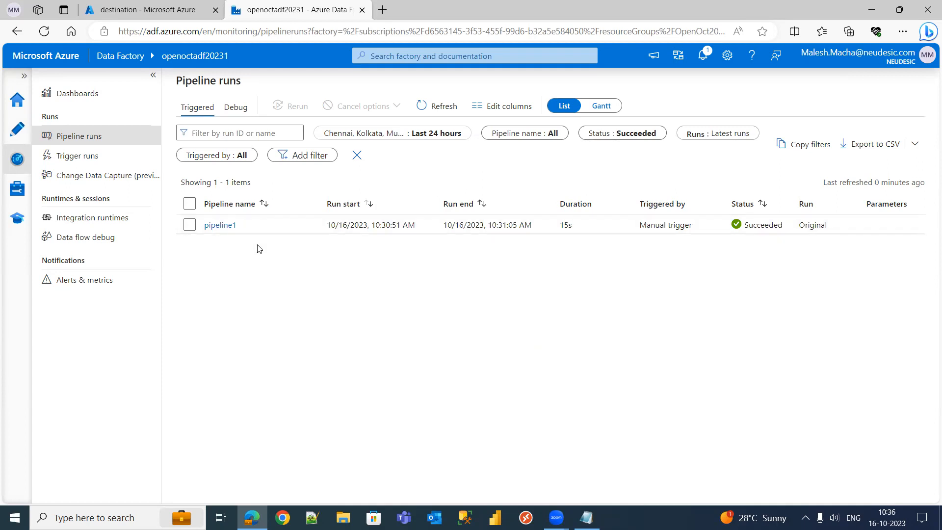
Compare the debug runs of pipeline1 with its triggered runs in the monitoring view.
click(236, 108)
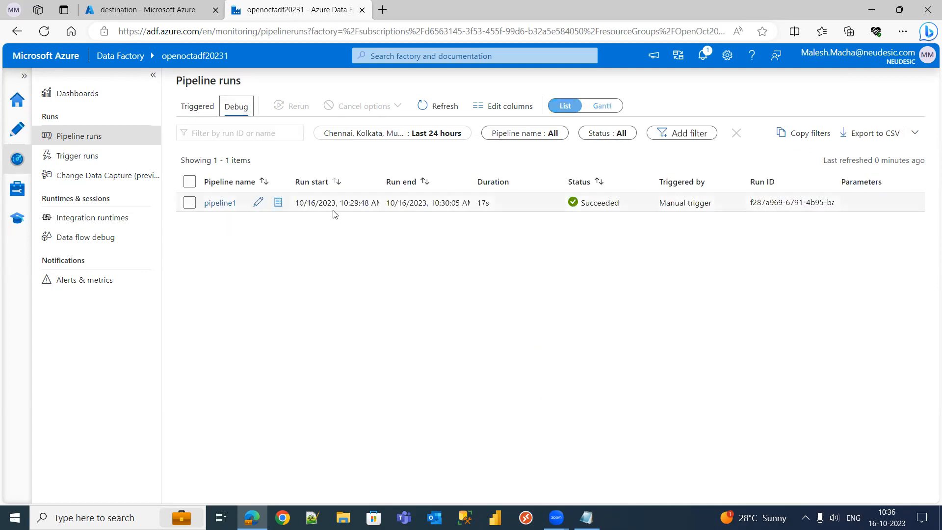
click(198, 107)
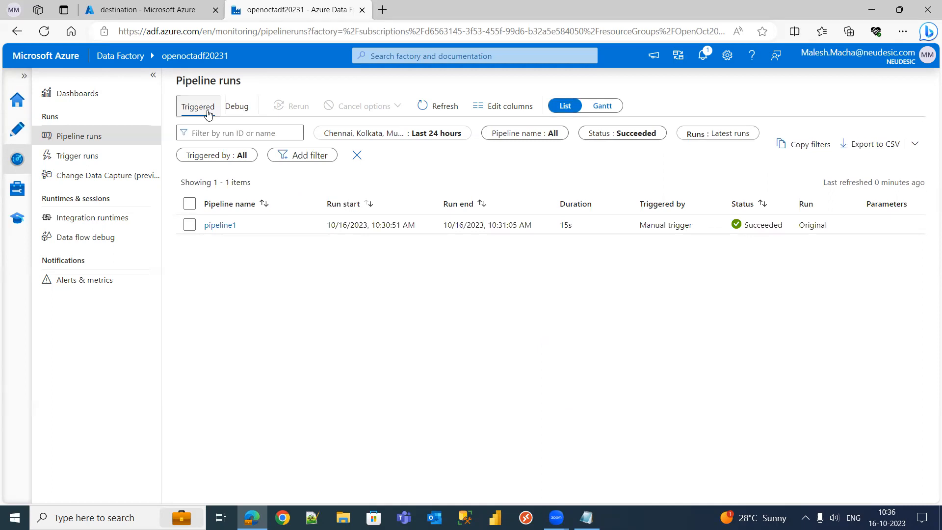
click(244, 107)
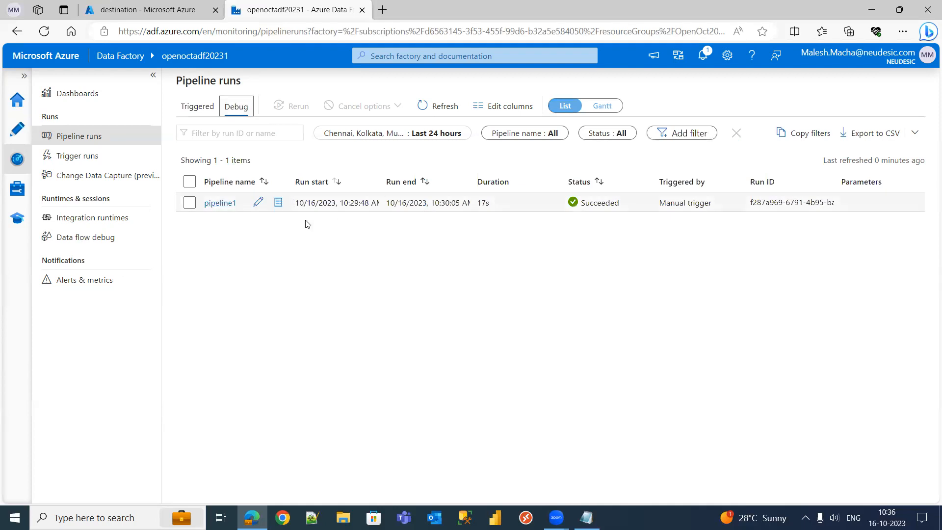
Check the debug output in the pipeline1 editor and return to the list of triggered runs in monitoring.
click(17, 129)
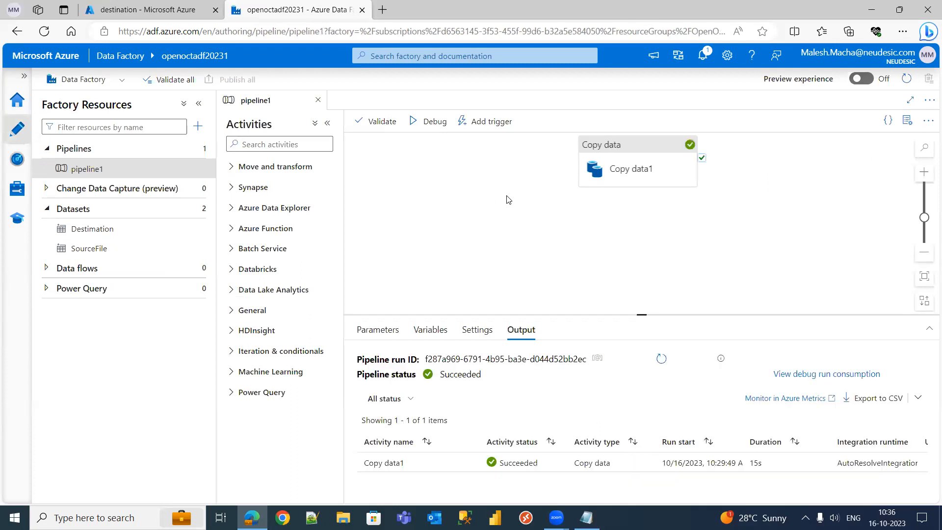
click(26, 162)
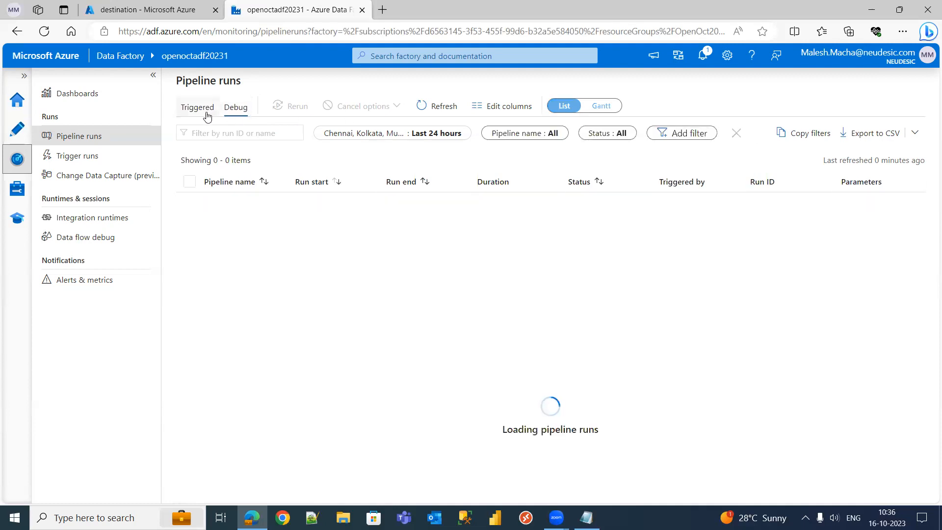
click(17, 129)
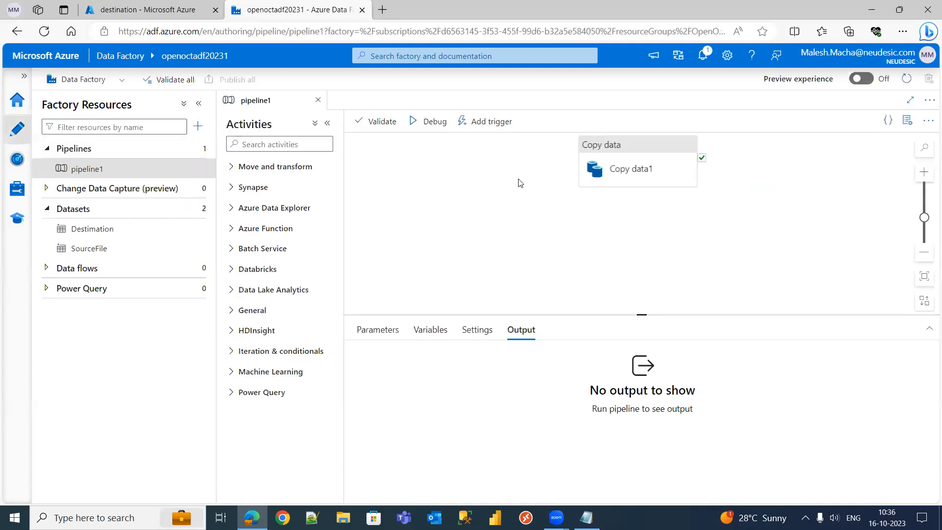
click(16, 160)
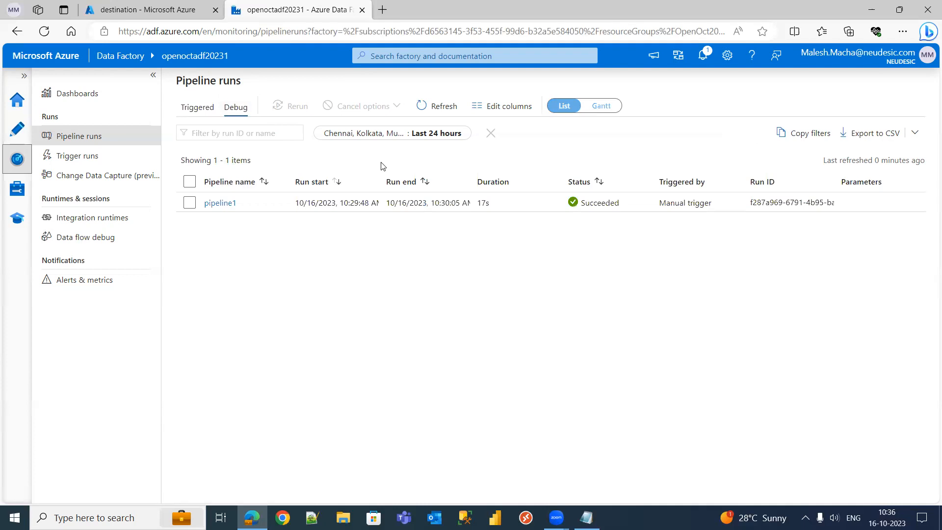
click(197, 109)
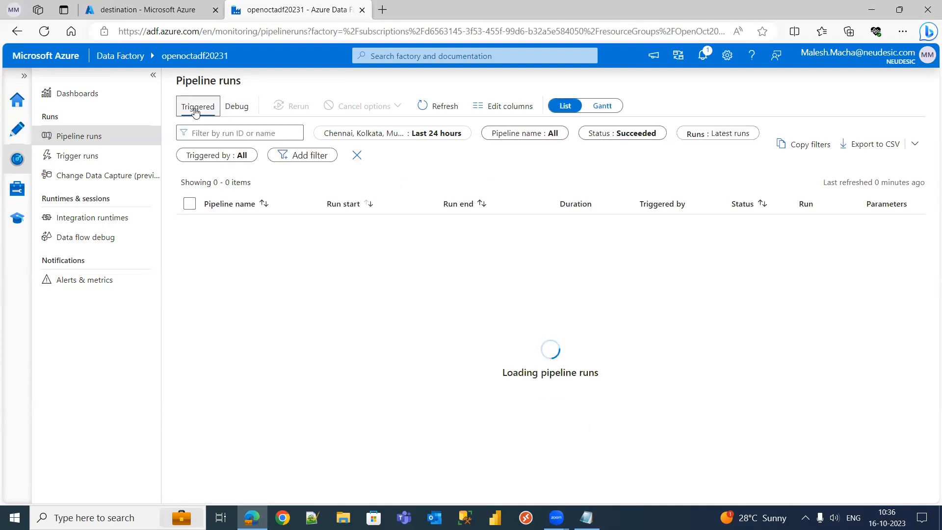
Return to the pipeline1 editor and start creating a new trigger for the pipeline.
click(27, 138)
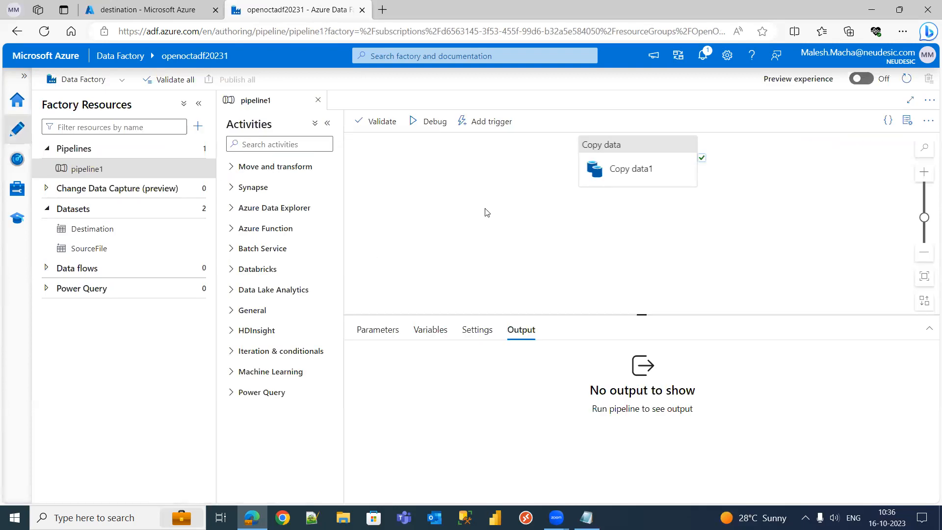
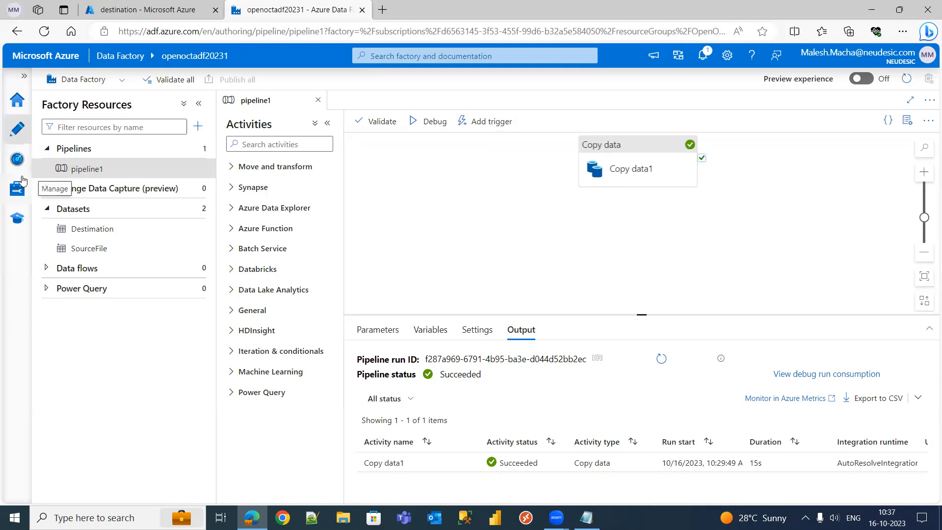
click(499, 123)
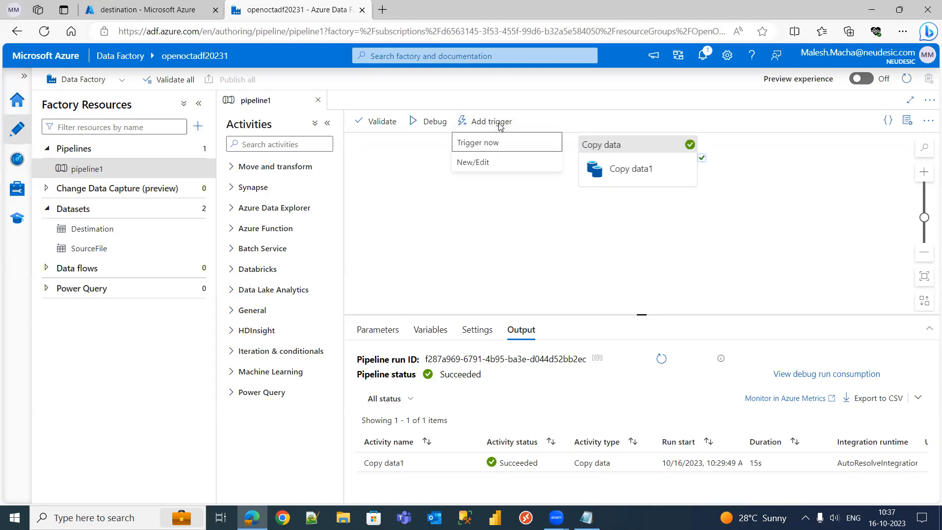
click(486, 165)
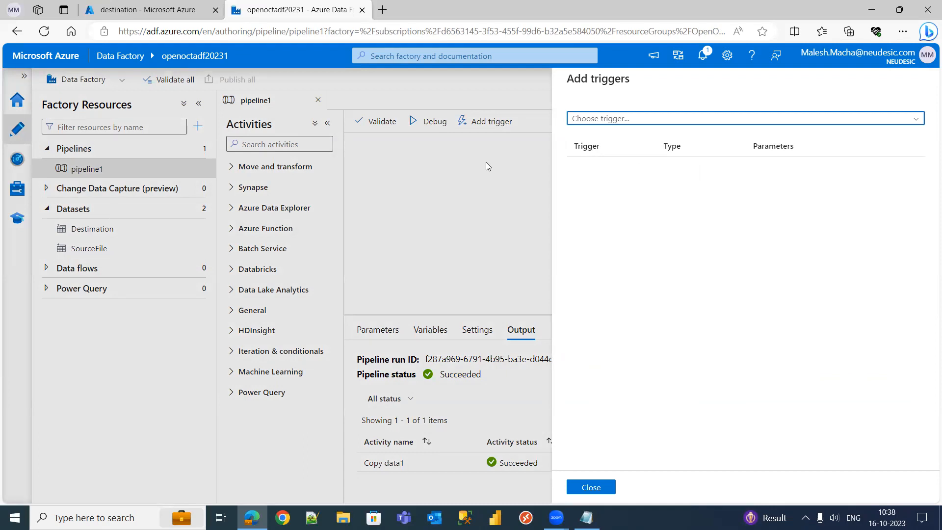
click(648, 119)
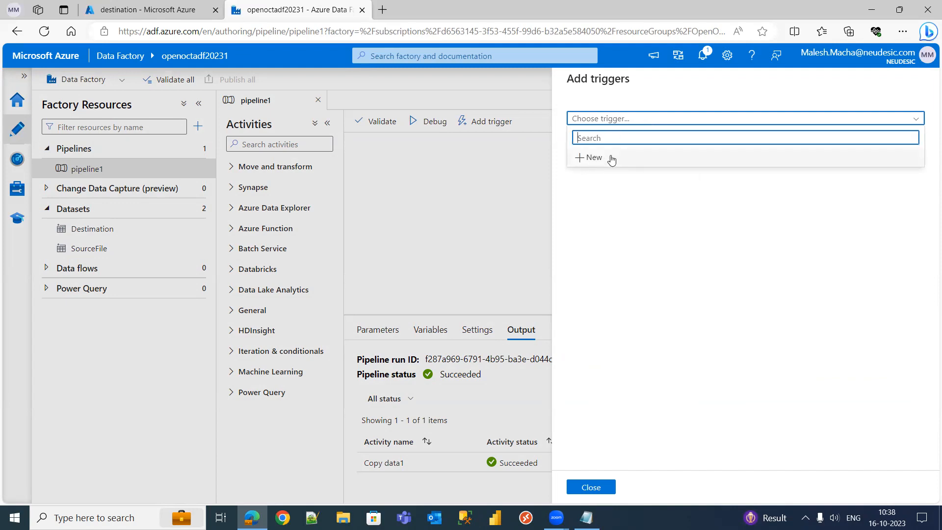
click(591, 157)
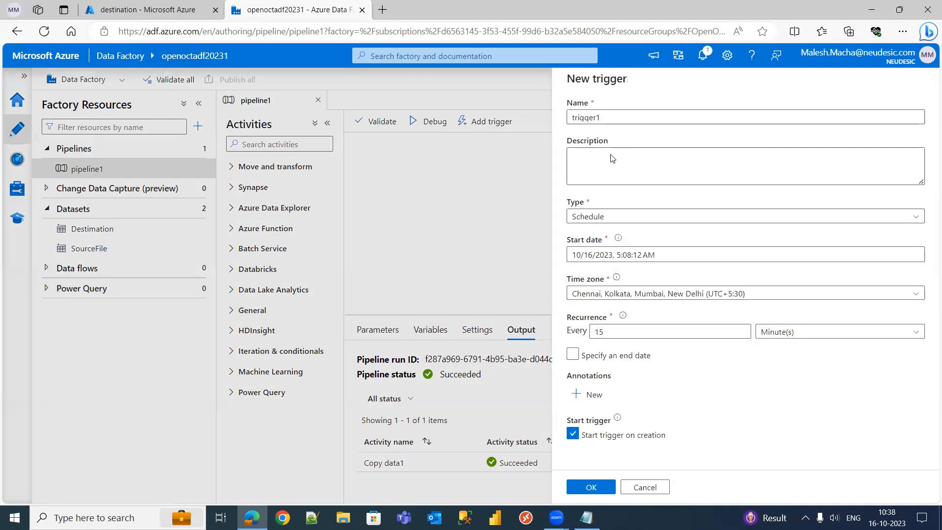
Name the new trigger triggerPipeline1 and keep Schedule as its type after reviewing the available trigger types.
click(609, 117)
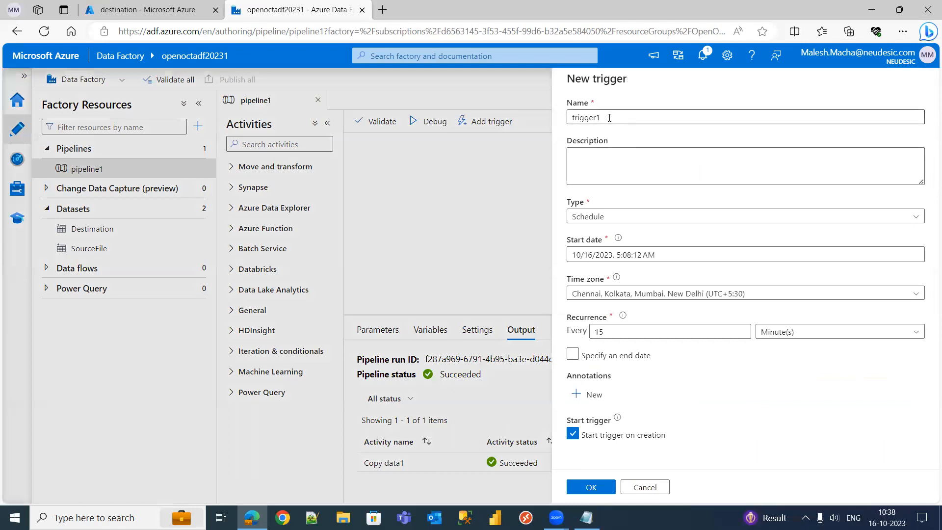
text(P)
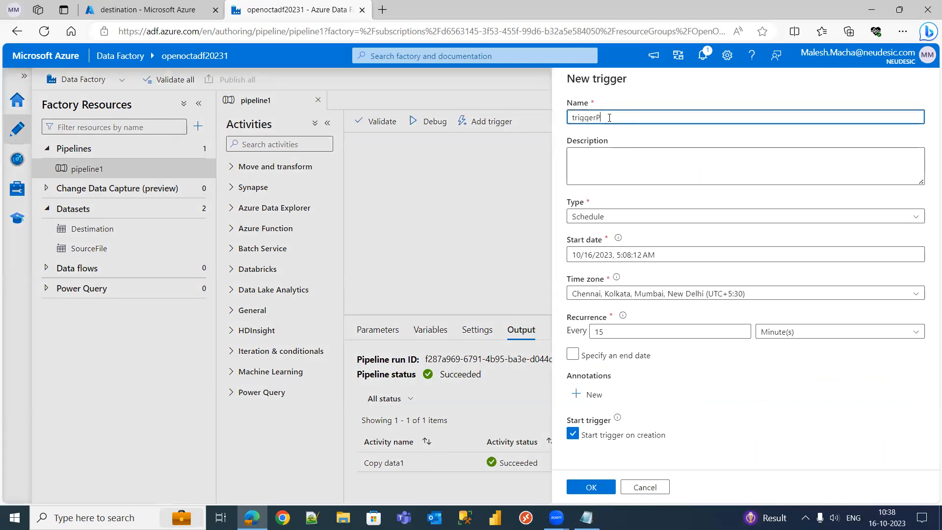
text(ipeline1)
click(652, 218)
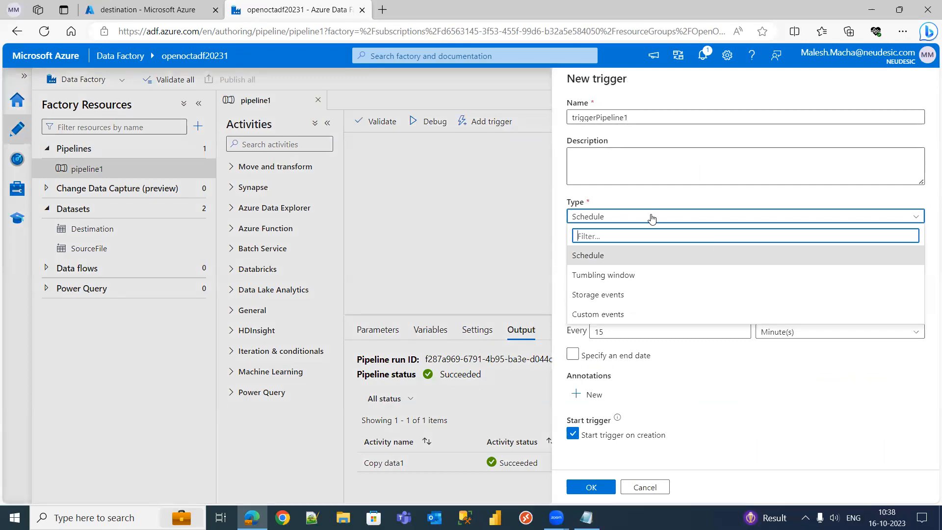
click(651, 219)
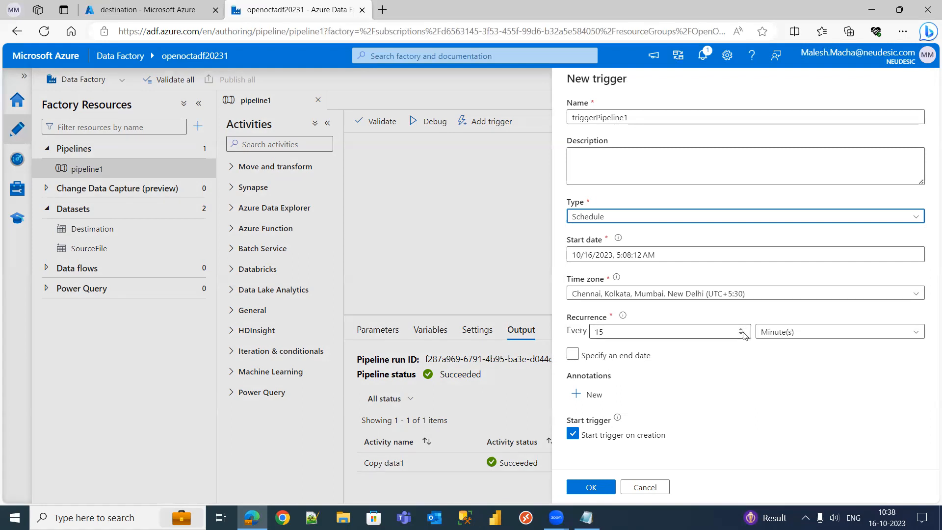
Review the recurrence units of the trigger and set it to repeat every 1 Hour(s).
click(781, 332)
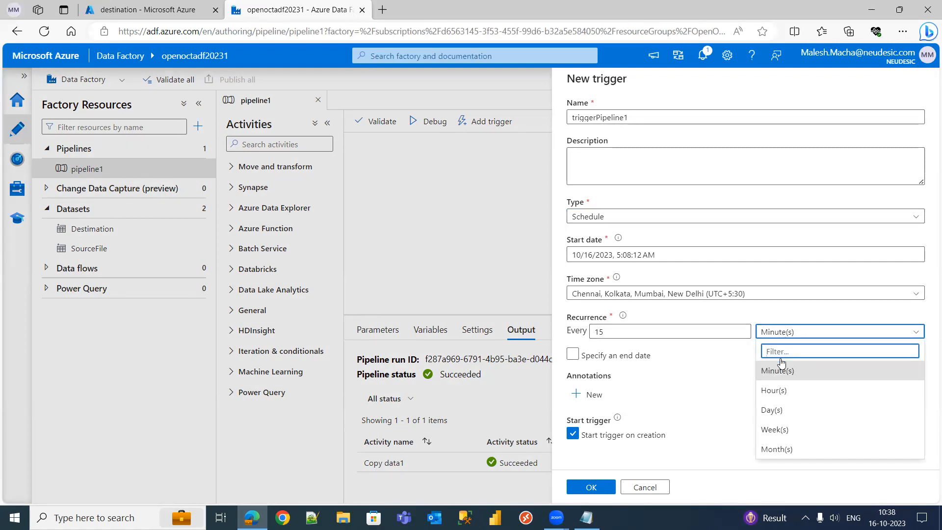
click(779, 375)
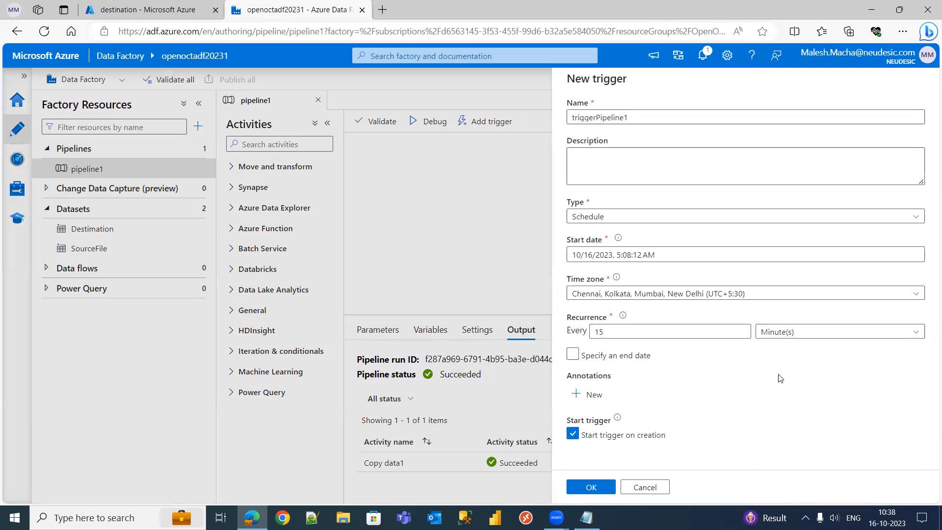
double_click(642, 332)
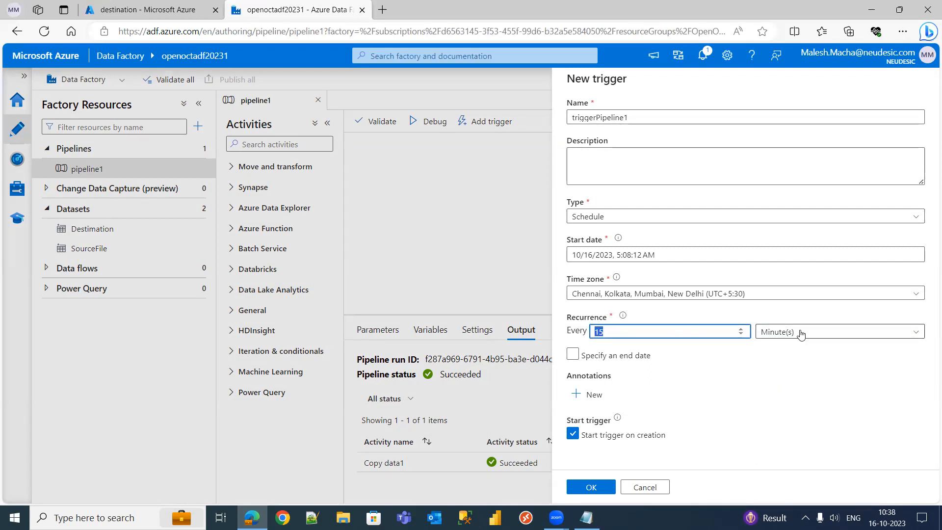
click(785, 331)
click(774, 390)
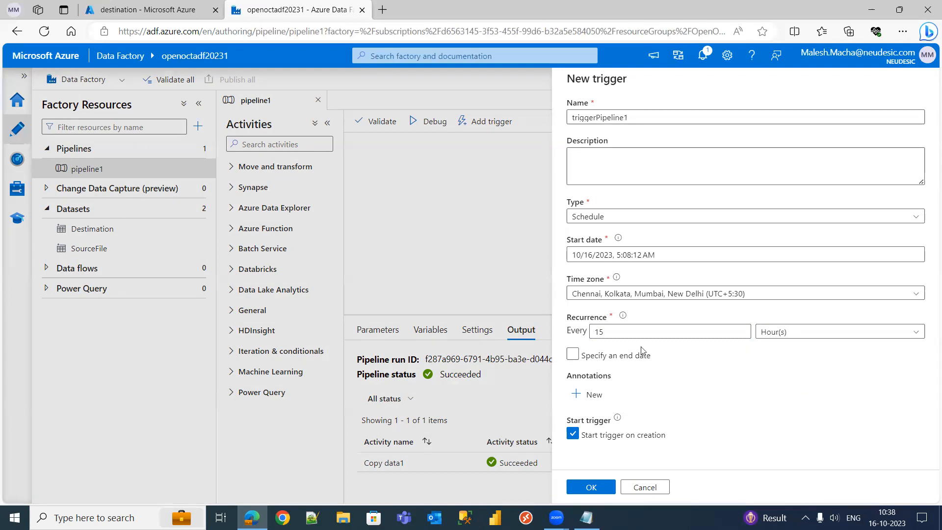
click(625, 333)
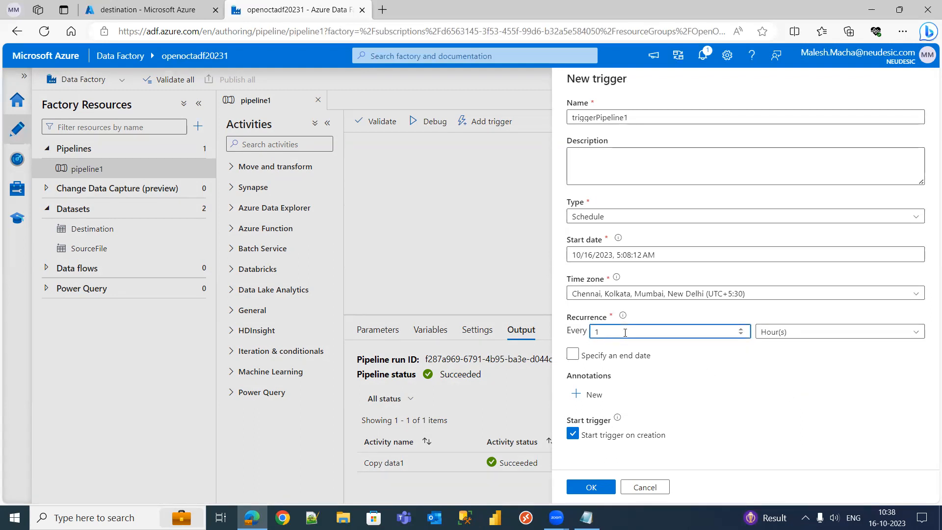
Switch the trigger's recurrence unit to Day(s) and examine the advanced options for execution hours and minutes.
click(794, 332)
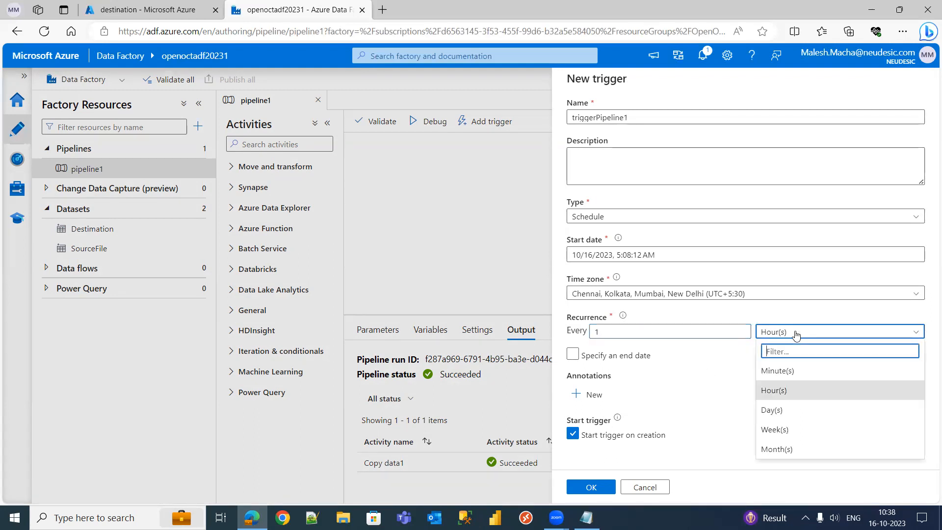
click(774, 409)
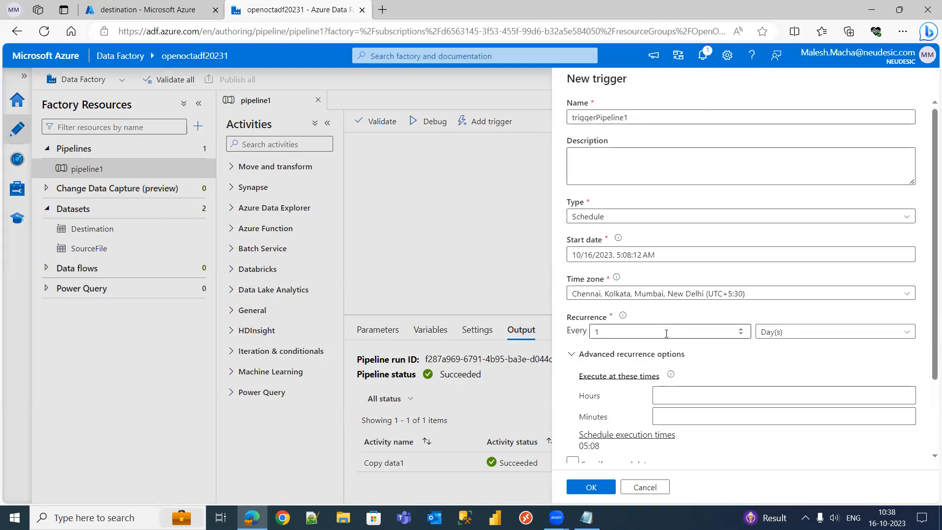
click(701, 396)
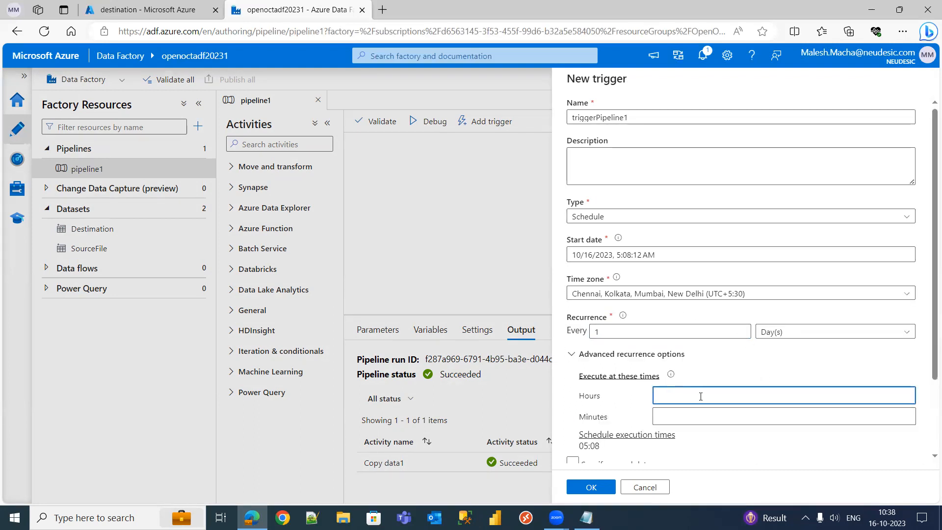
scroll(929, 341, down, 1)
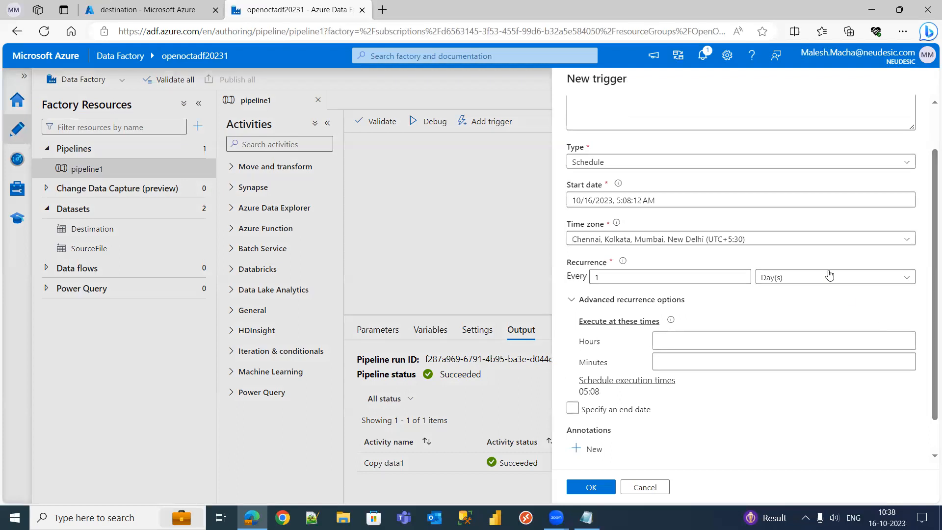
Try Week(s) as the trigger's recurrence unit to see its weekday options, and set the unit to Month(s).
click(770, 277)
click(782, 376)
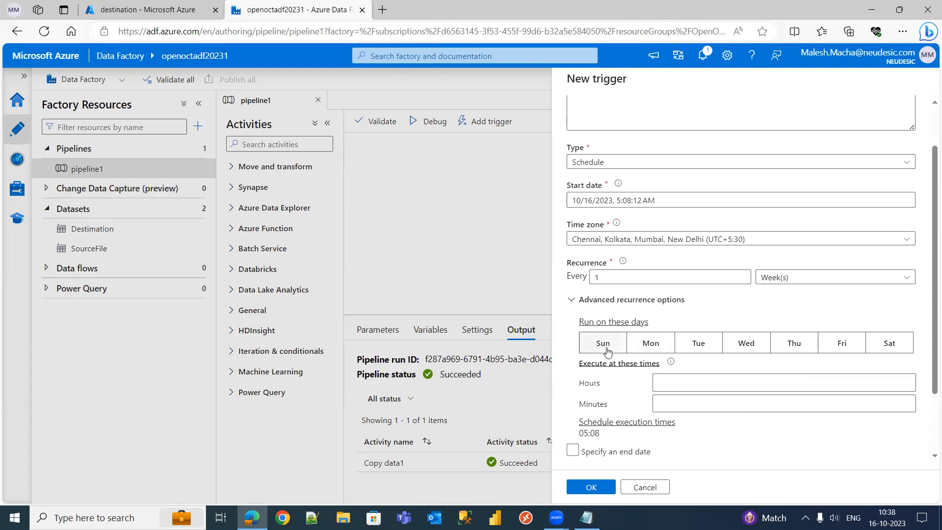
click(809, 279)
click(794, 394)
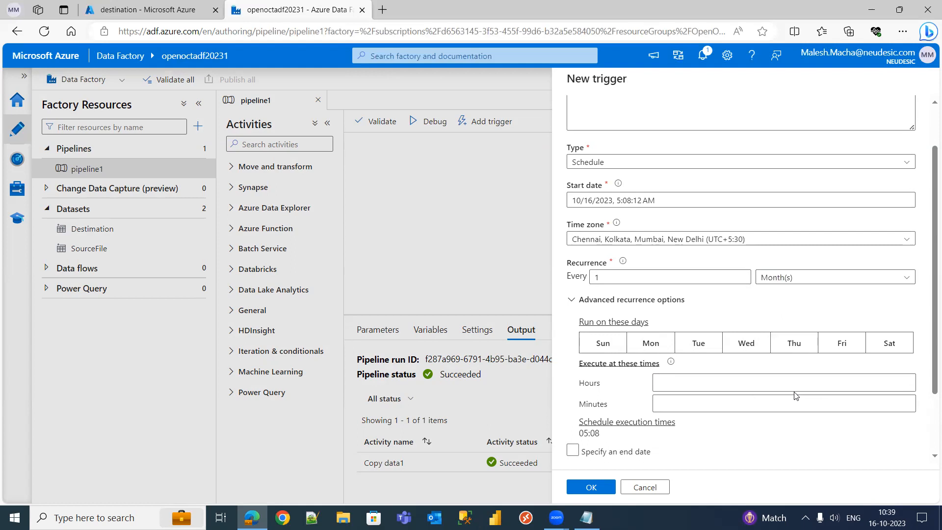
Choose day 1 as the trigger's monthly execution day and examine the fields for execution hours and minutes.
click(606, 366)
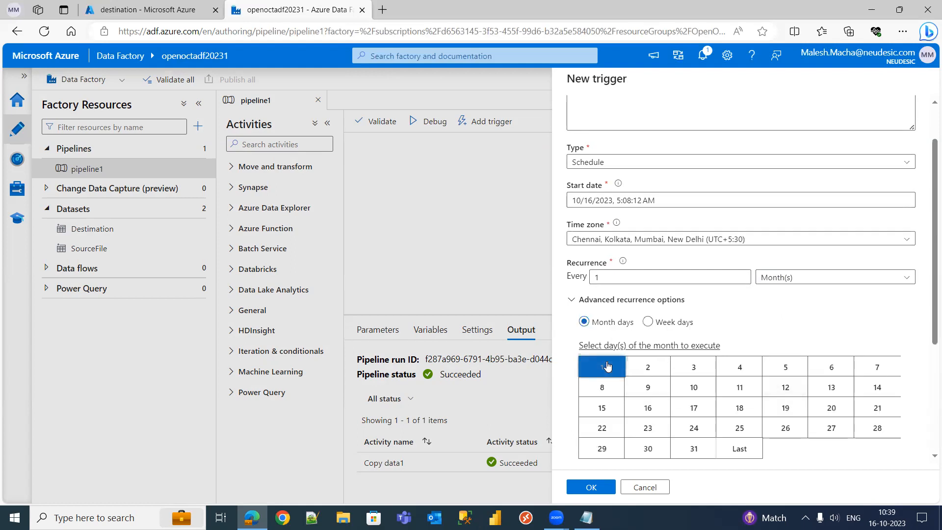
scroll(929, 319, down, 3)
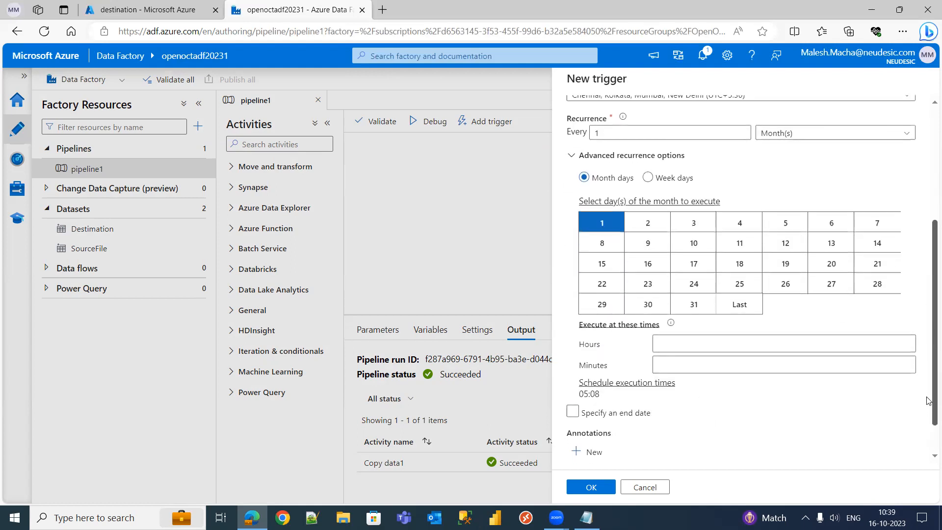
click(707, 347)
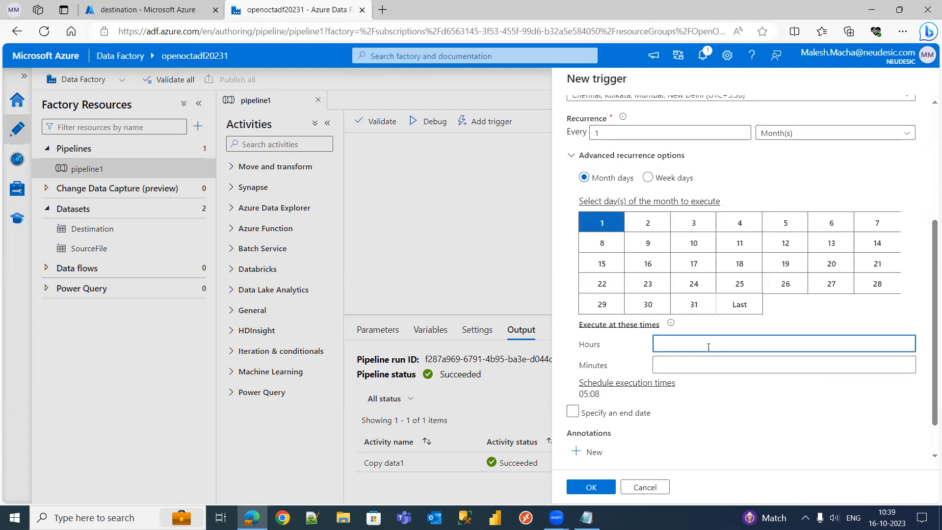
click(706, 369)
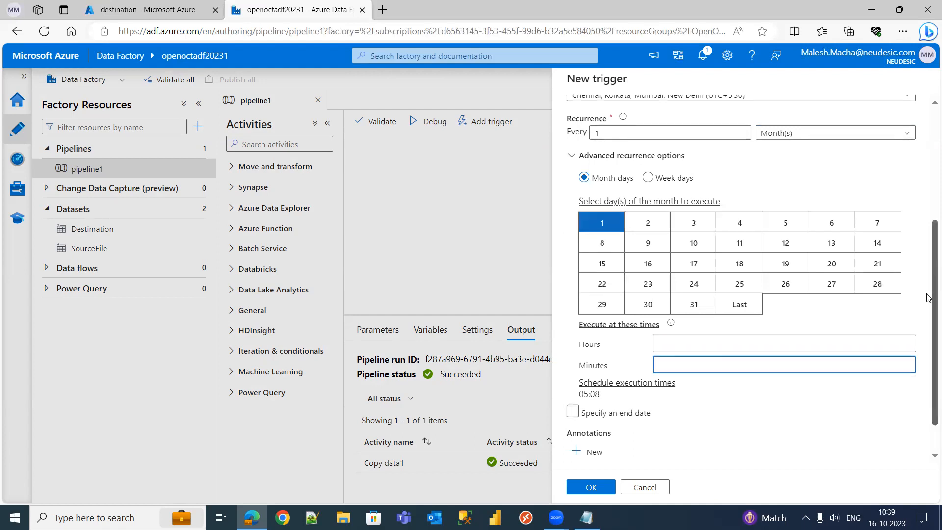
scroll(927, 298, up, 3)
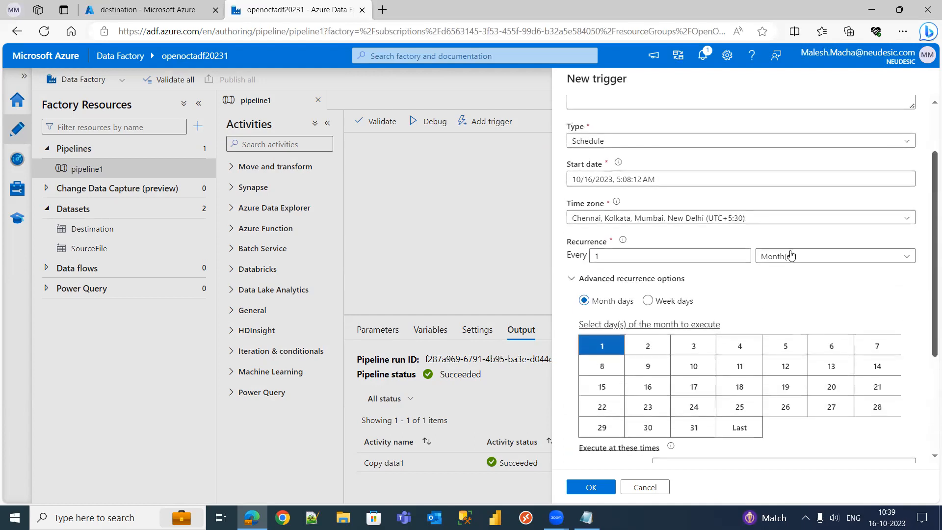
Create triggerPipeline1 with a recurrence of every 1 Minute(s) and publish it to the live environment.
click(791, 255)
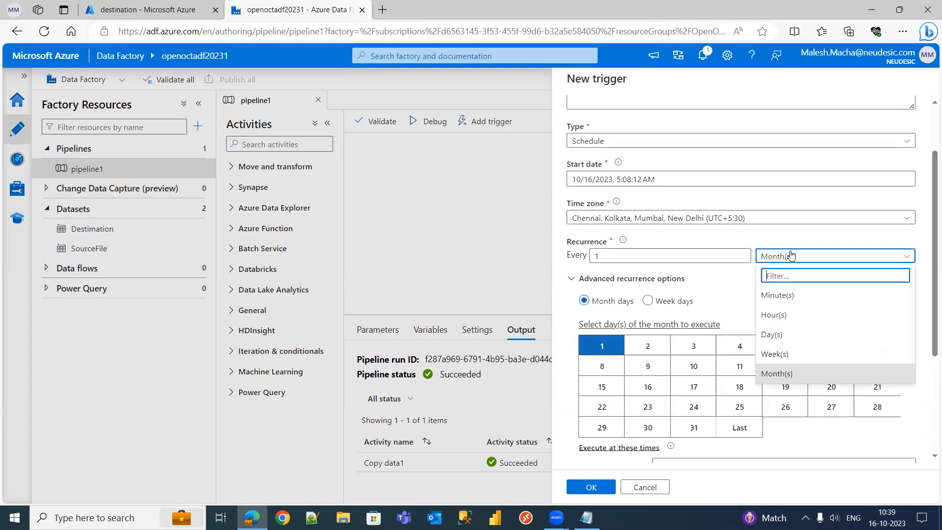
click(788, 295)
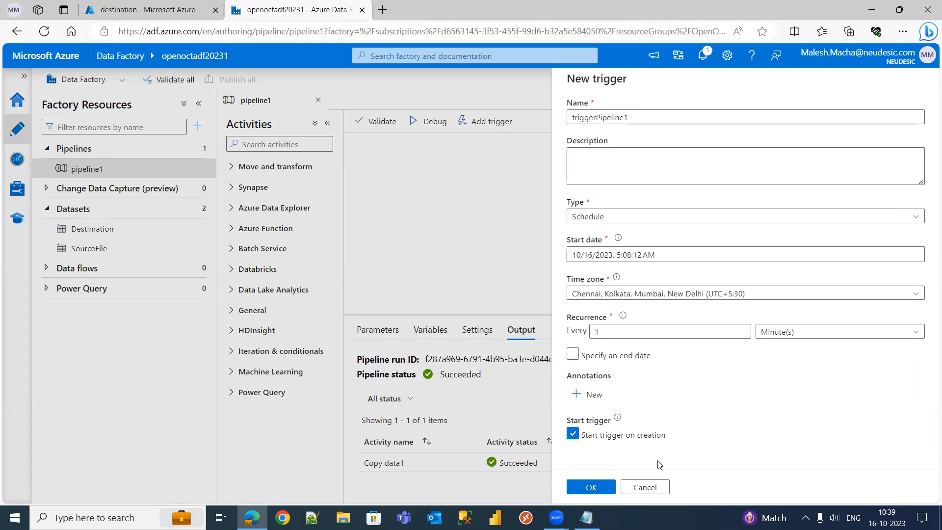
click(589, 488)
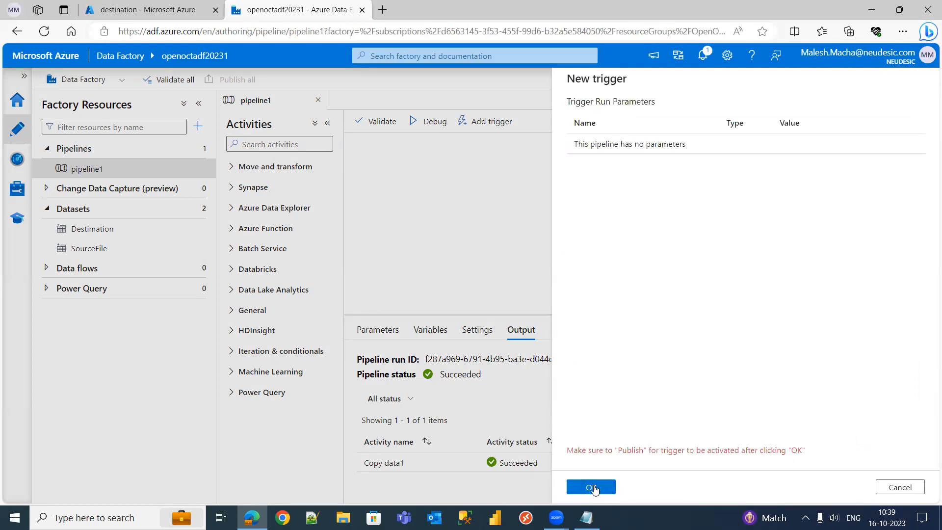
click(591, 487)
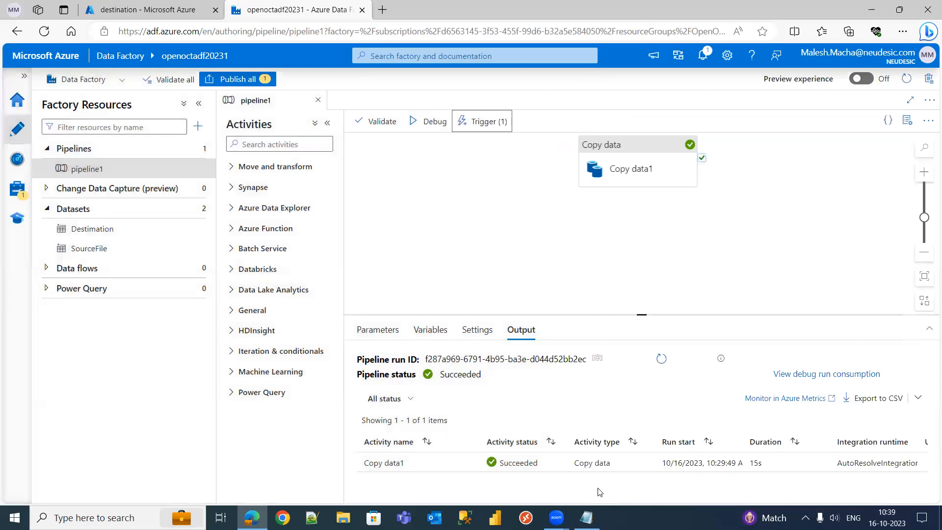
click(248, 77)
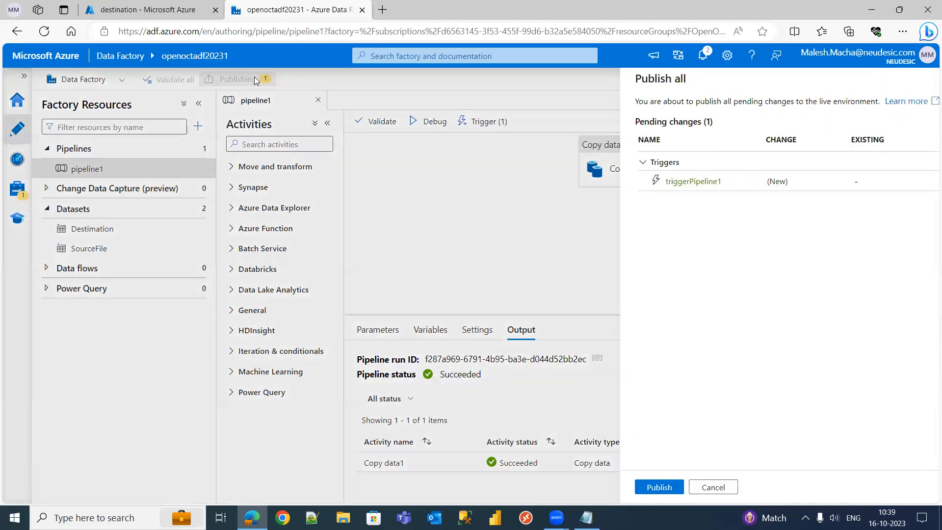
click(591, 486)
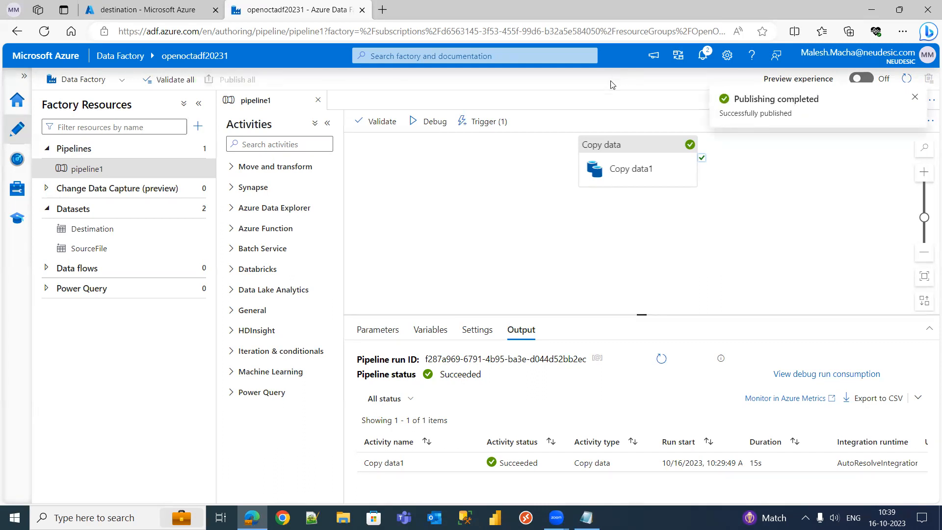
Open the monitoring view of triggered pipeline runs and refresh the list to look for a run started by triggerPipeline1.
click(18, 158)
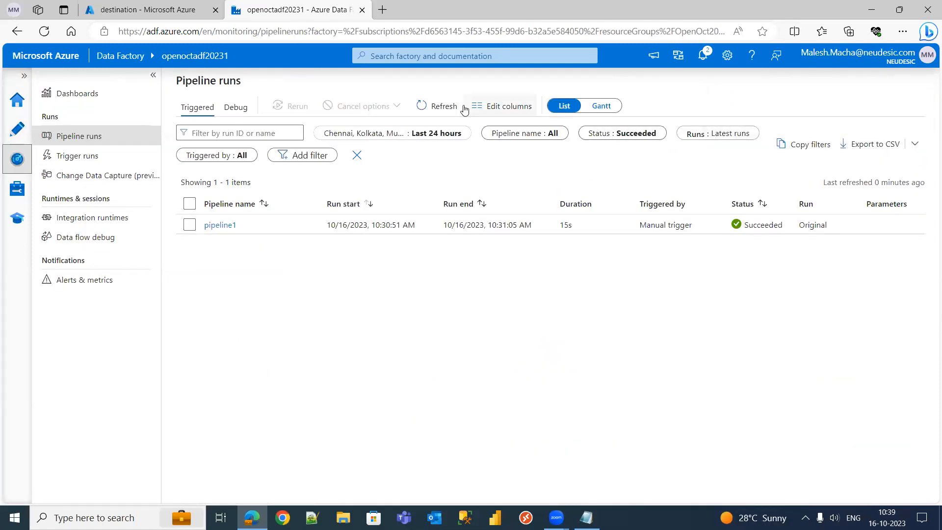
click(437, 108)
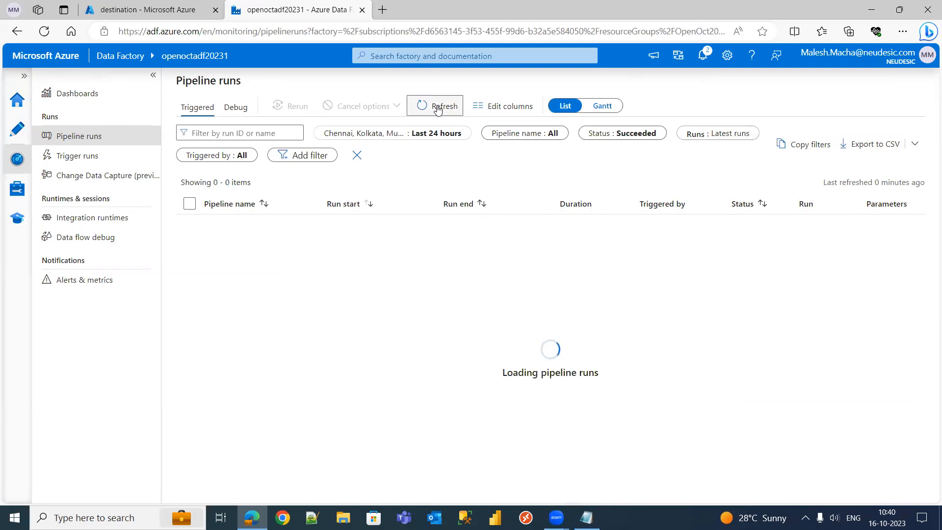
click(437, 108)
click(438, 108)
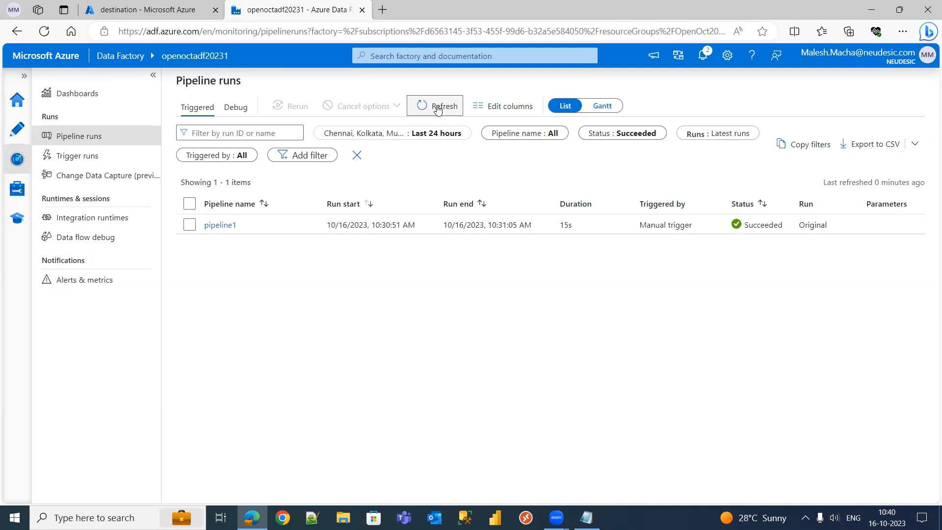
click(438, 109)
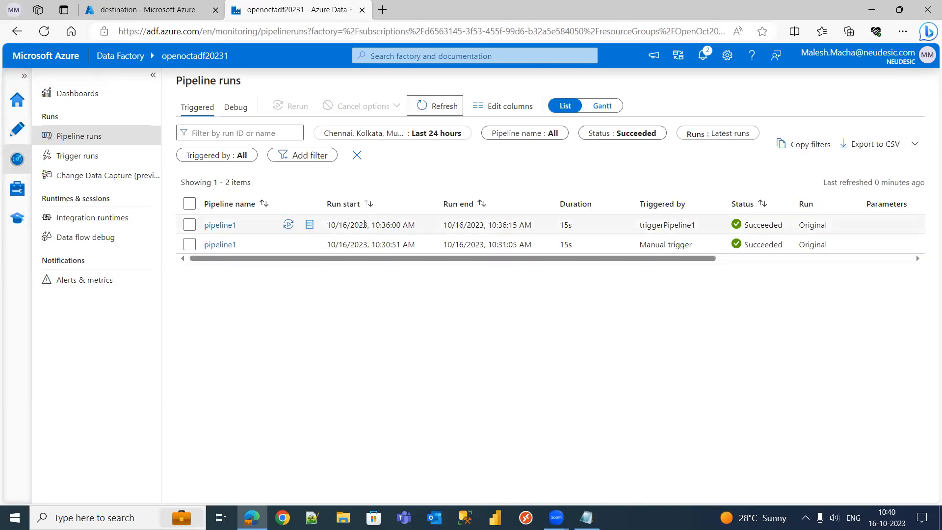
Examine the start time, end time and duration of the run started by triggerPipeline1, and refresh the list for further runs.
drag(371, 224, 416, 225)
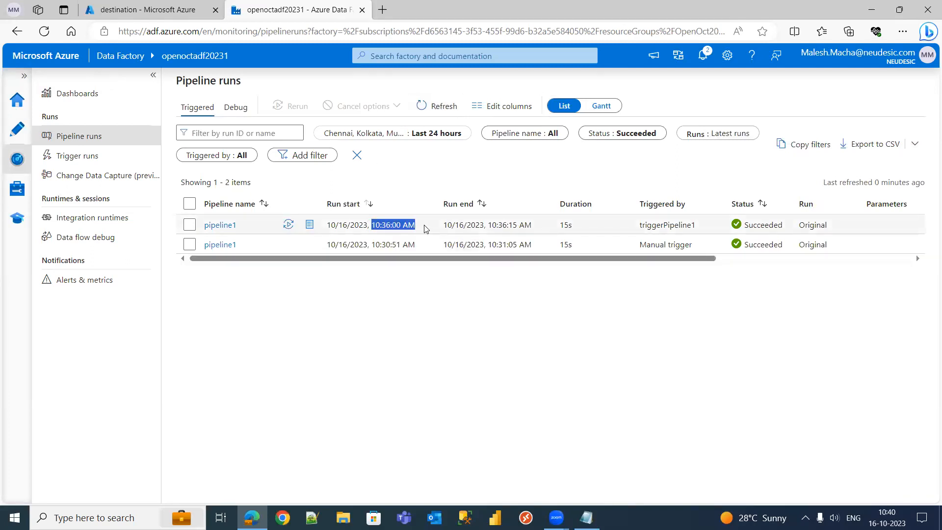
drag(519, 225, 523, 224)
double_click(566, 225)
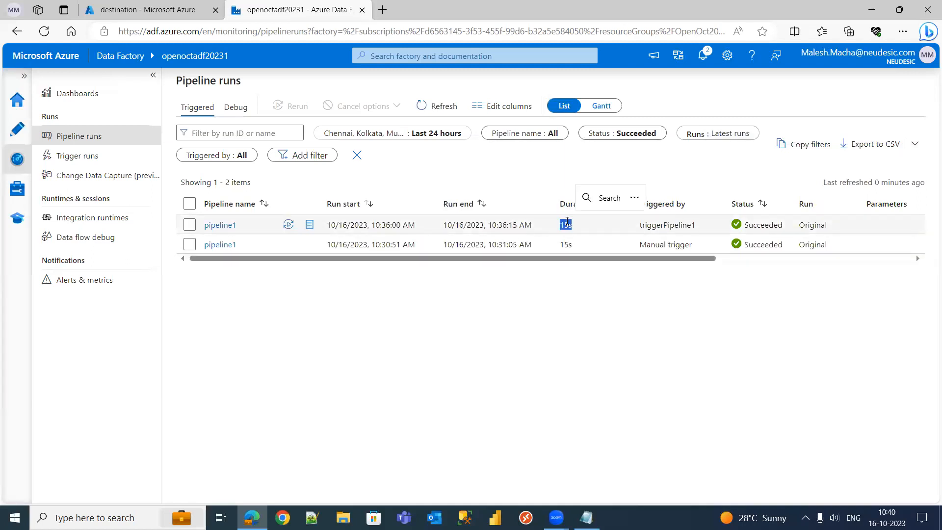
click(451, 112)
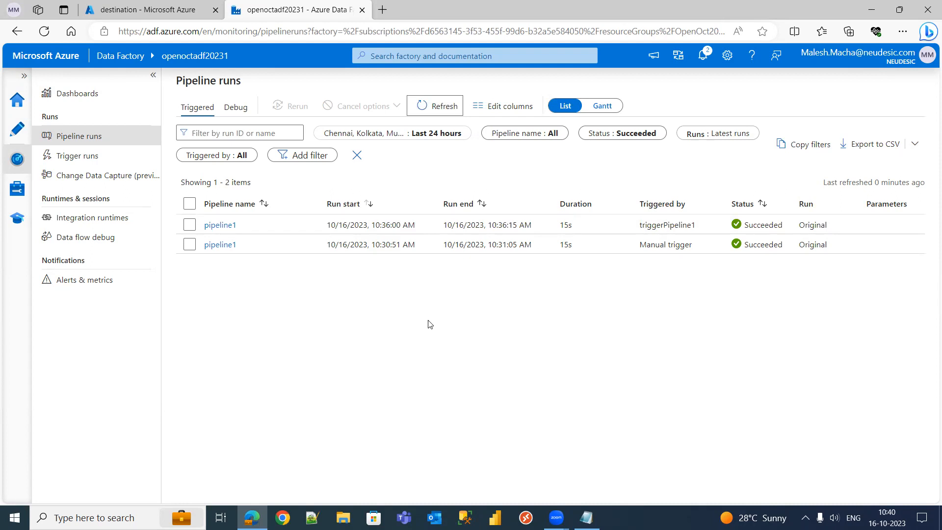
click(451, 106)
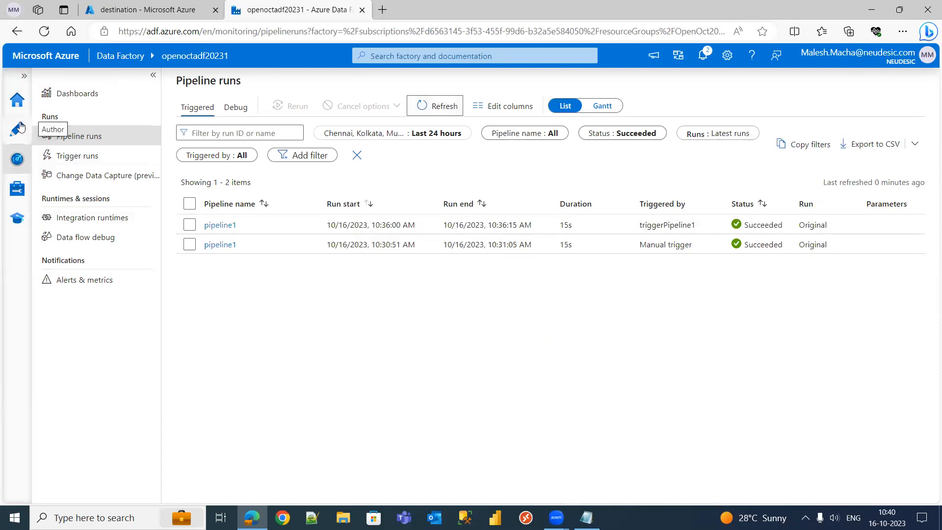
Review the triggers attached to pipeline1 and the settings of triggerPipeline1, and return to the pipeline without editing.
click(16, 193)
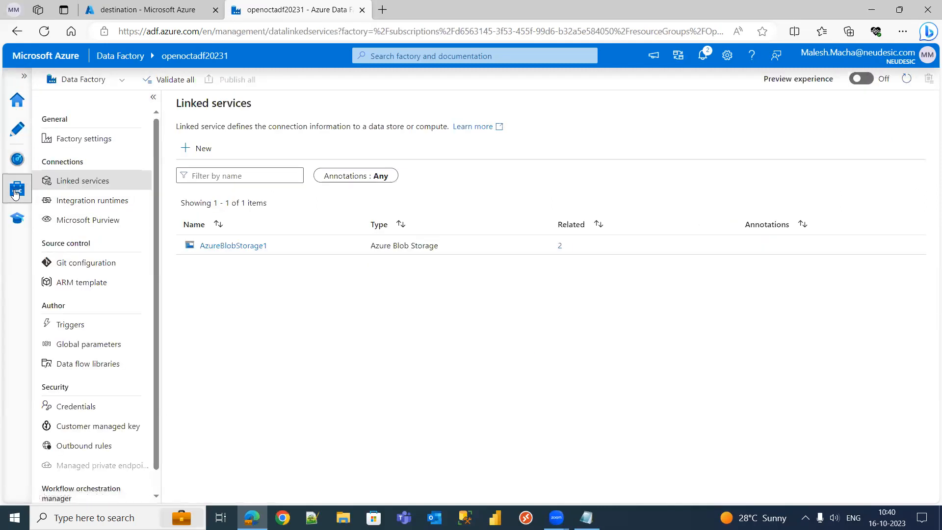
click(18, 129)
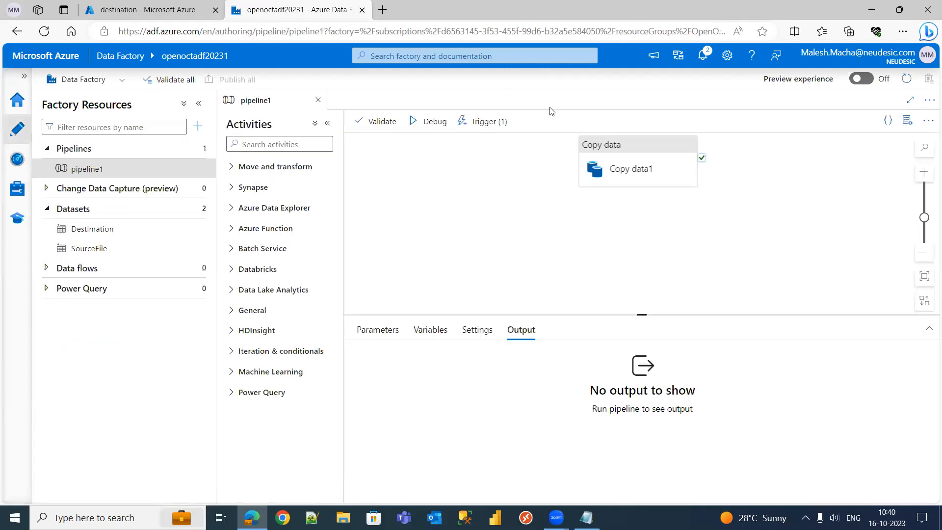
click(497, 122)
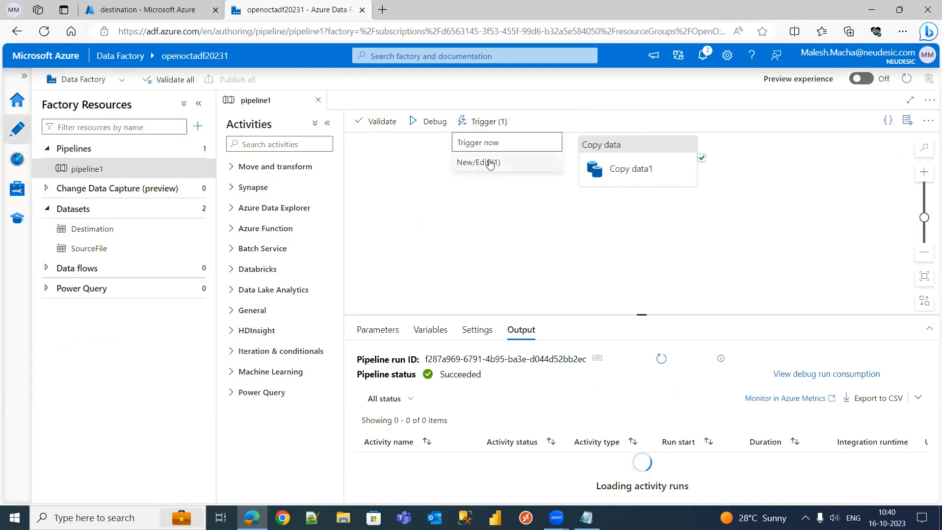
click(491, 163)
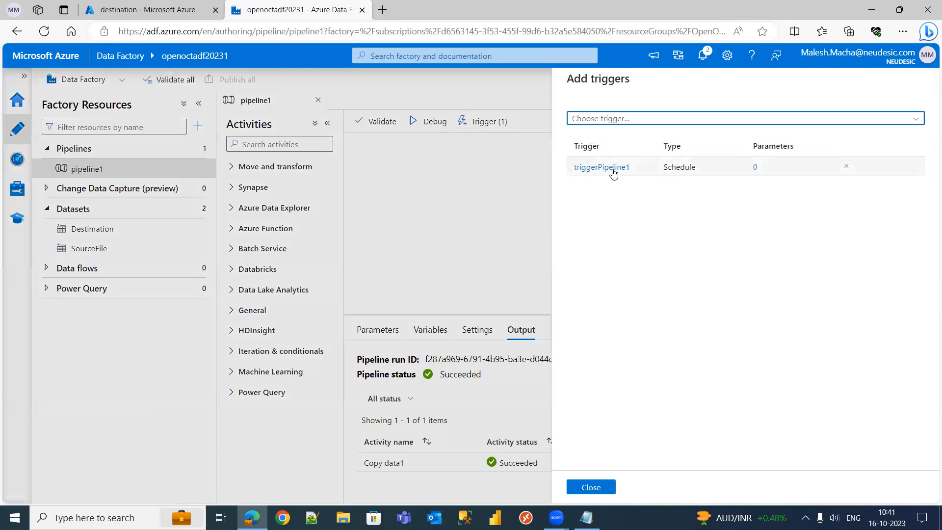
click(626, 122)
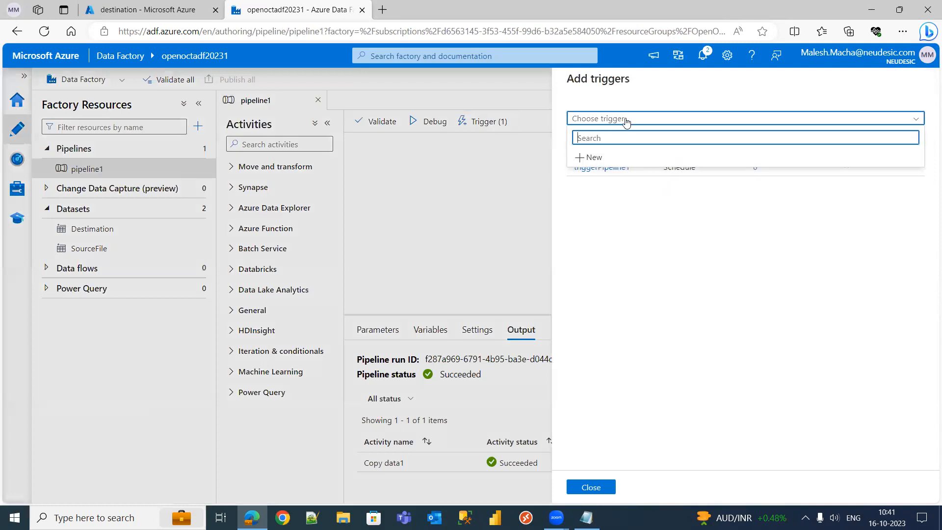
click(626, 220)
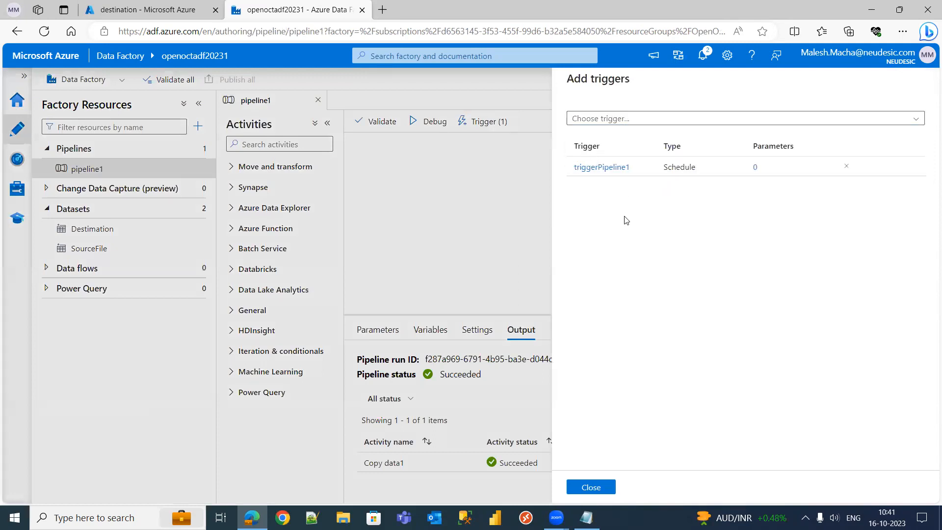
click(607, 167)
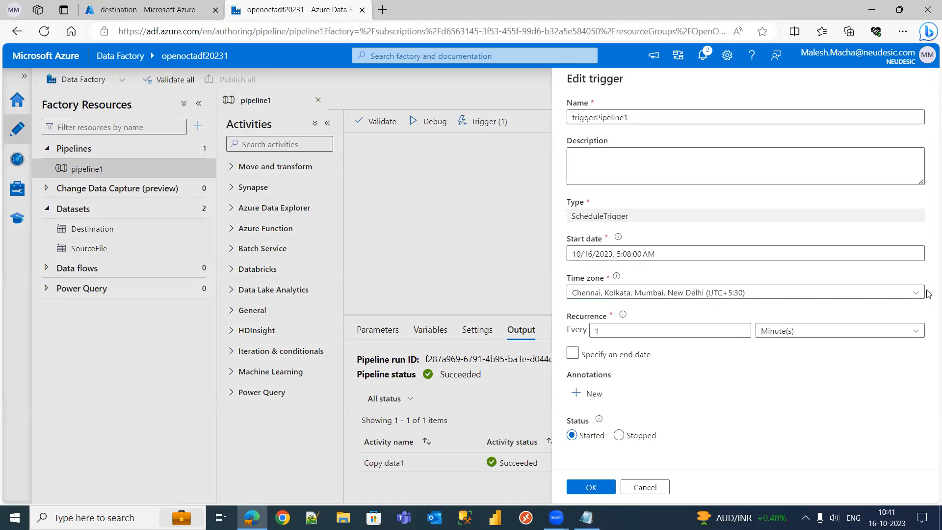
click(644, 489)
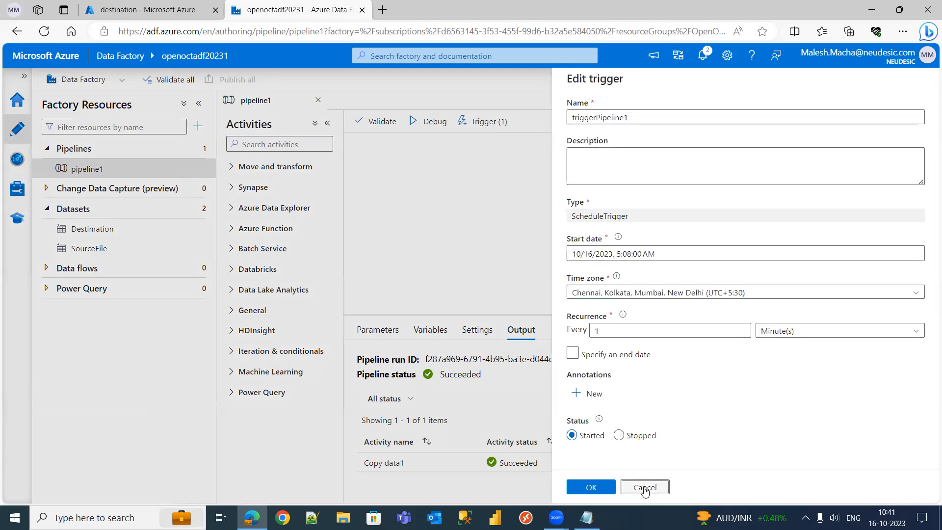
click(607, 490)
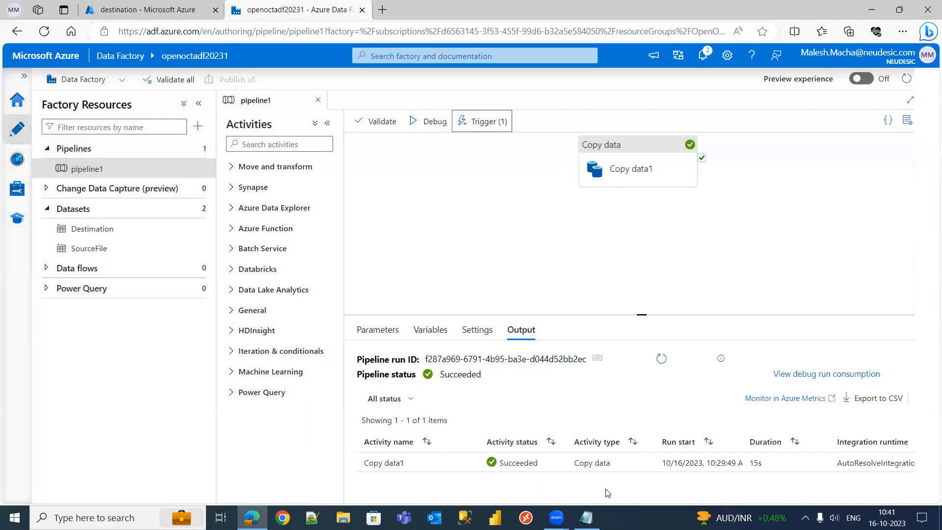
Create another Schedule trigger from the factory's trigger management page, repeating every 1 Minute(s) and not started on creation.
click(17, 187)
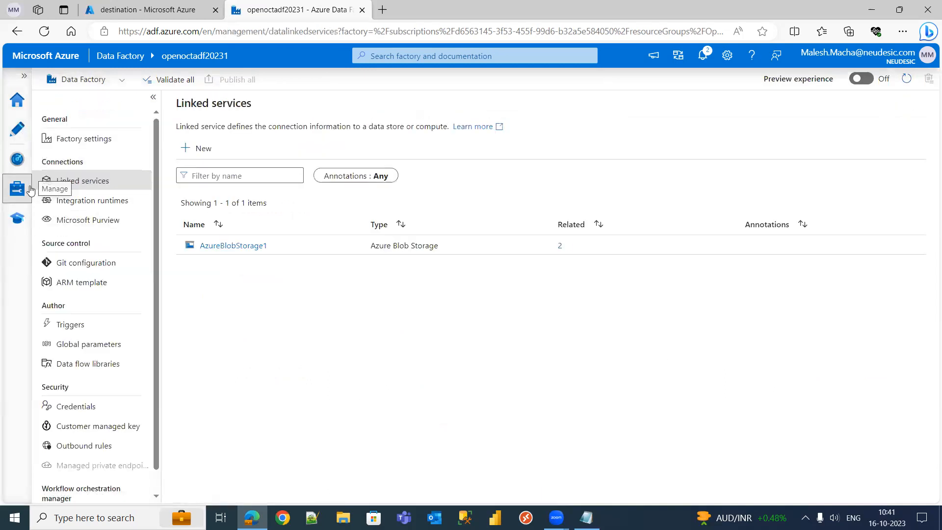
click(77, 326)
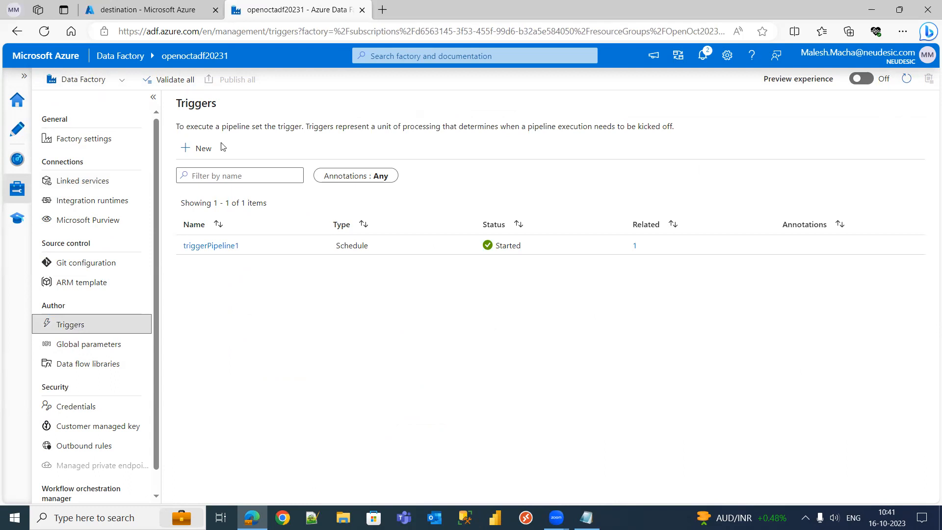
click(201, 148)
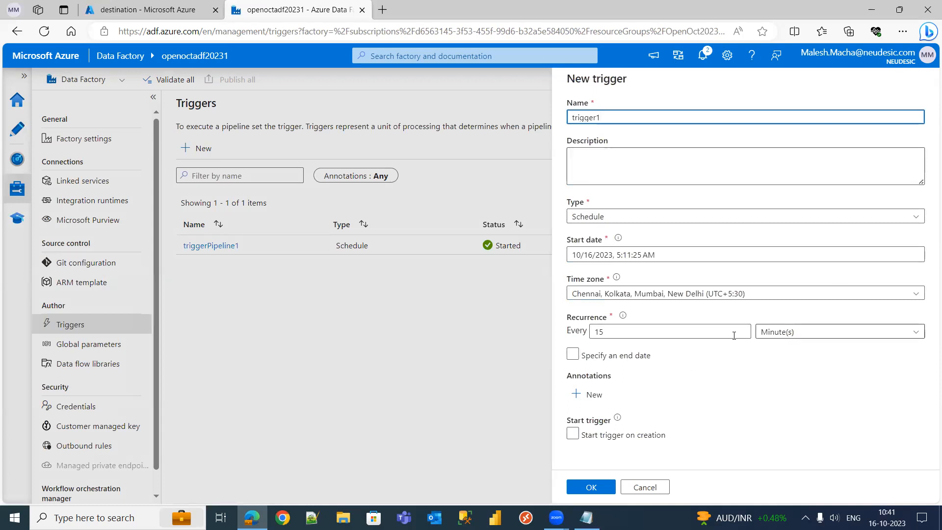
click(604, 331)
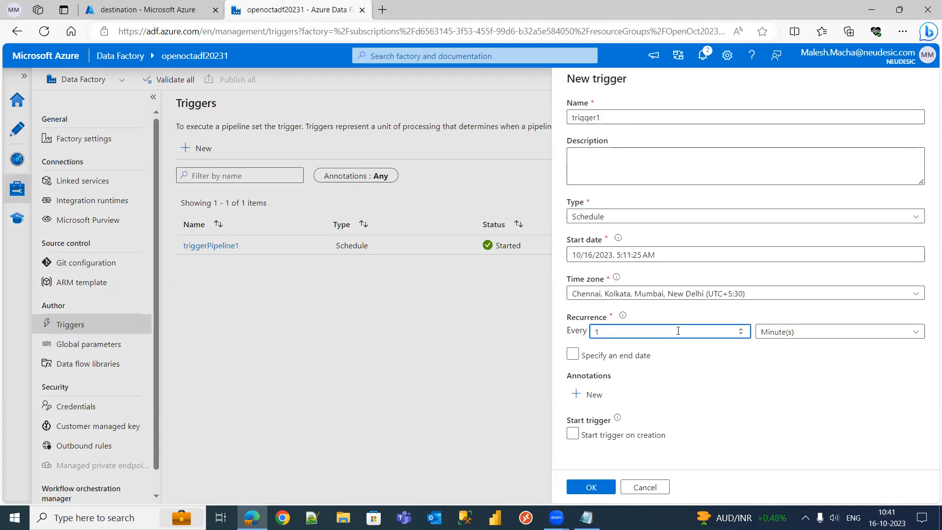
click(591, 487)
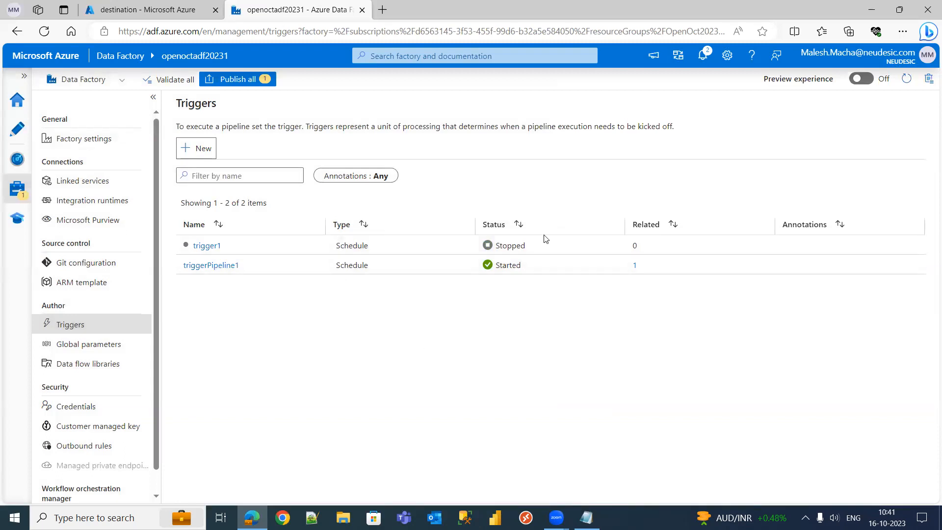
Publish the new trigger1 in its stopped state, and dismiss the two older notifications.
drag(488, 245, 535, 248)
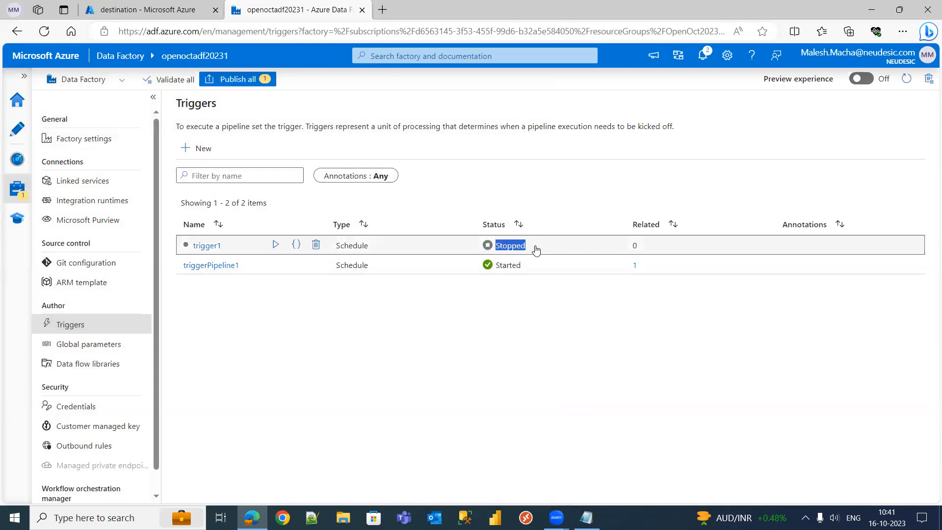
click(254, 79)
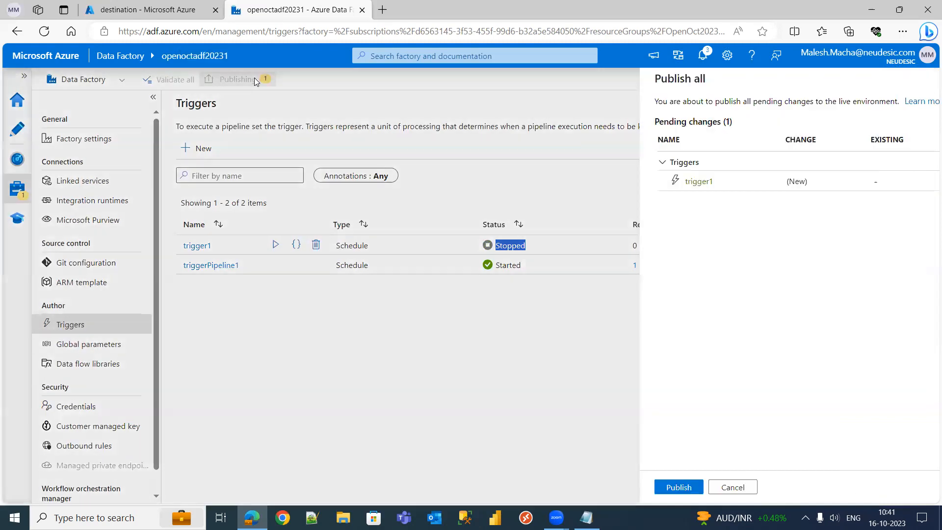
click(593, 486)
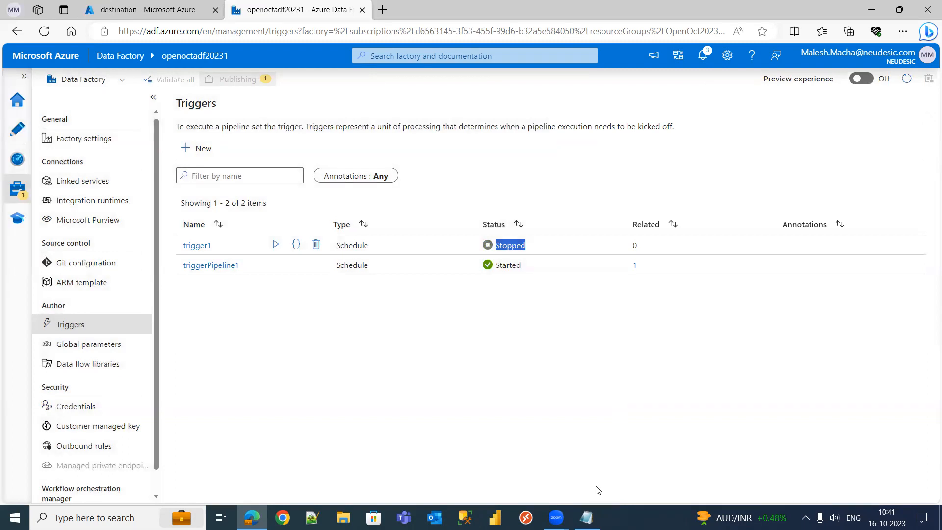
click(705, 59)
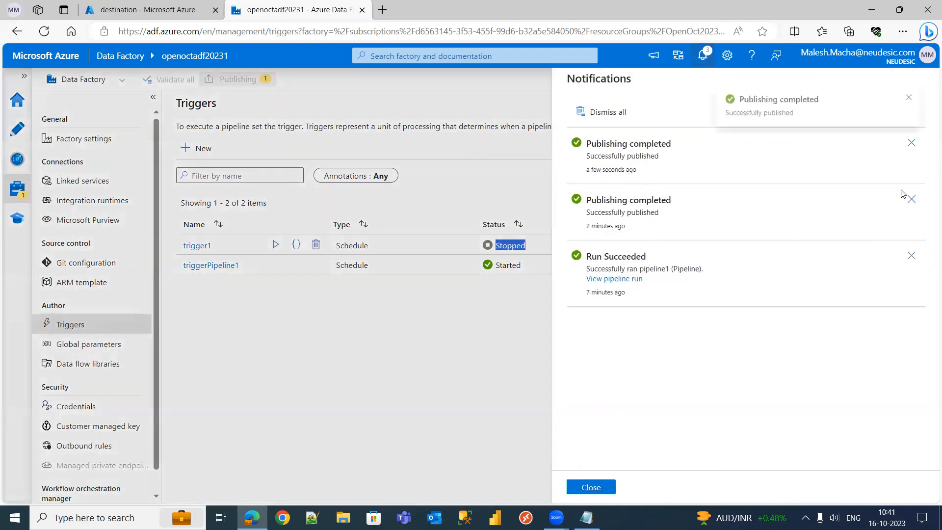
click(912, 199)
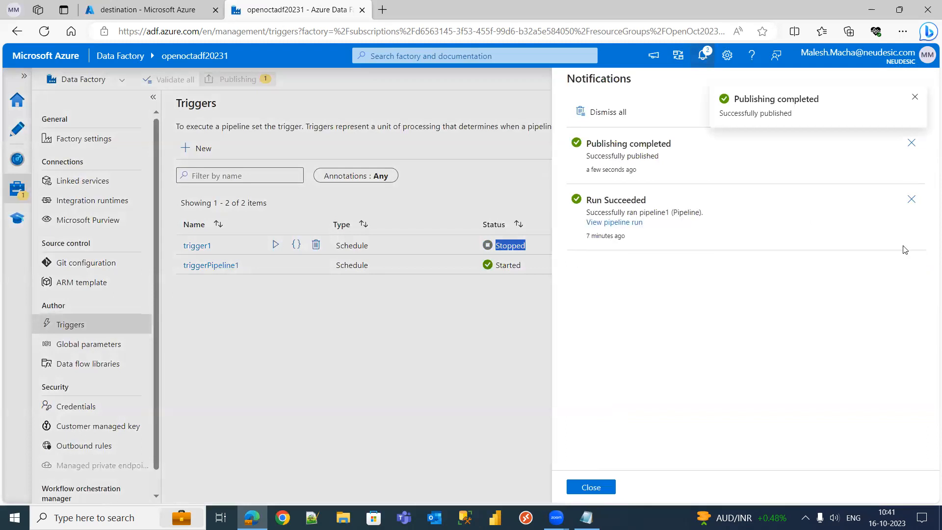
click(912, 199)
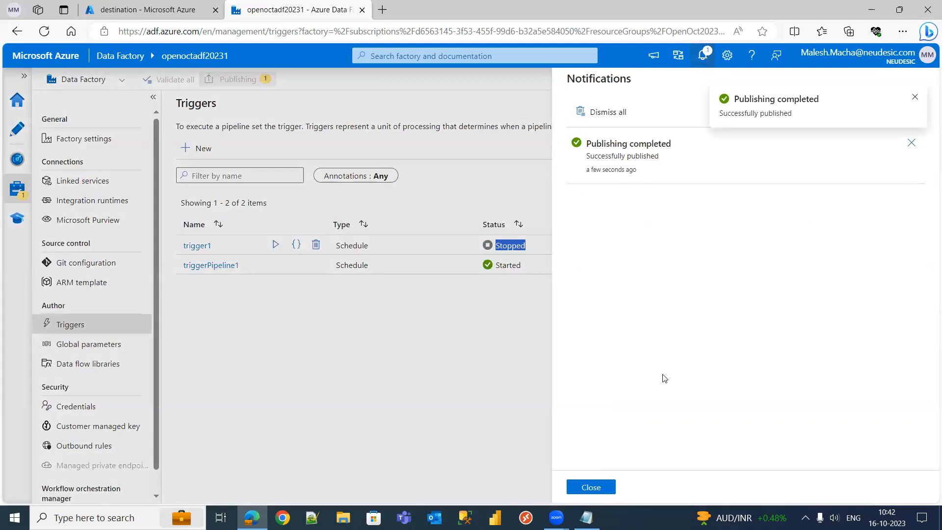
click(600, 491)
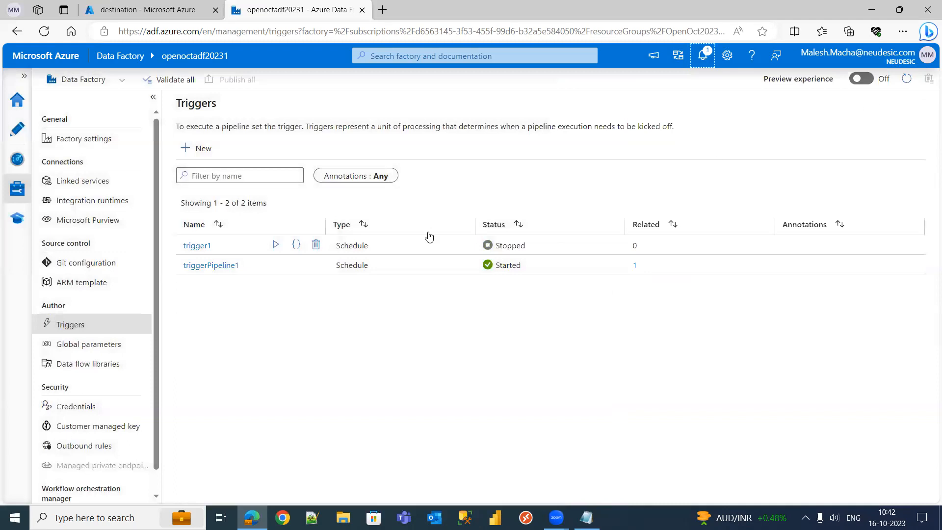
Try to start trigger1 from the trigger list and publish the change, and close the factory validation output.
click(275, 248)
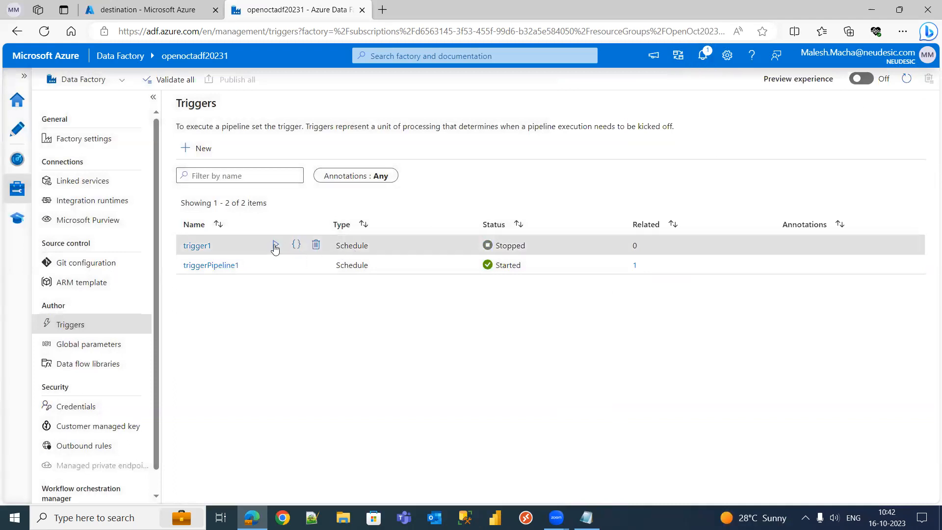
click(237, 79)
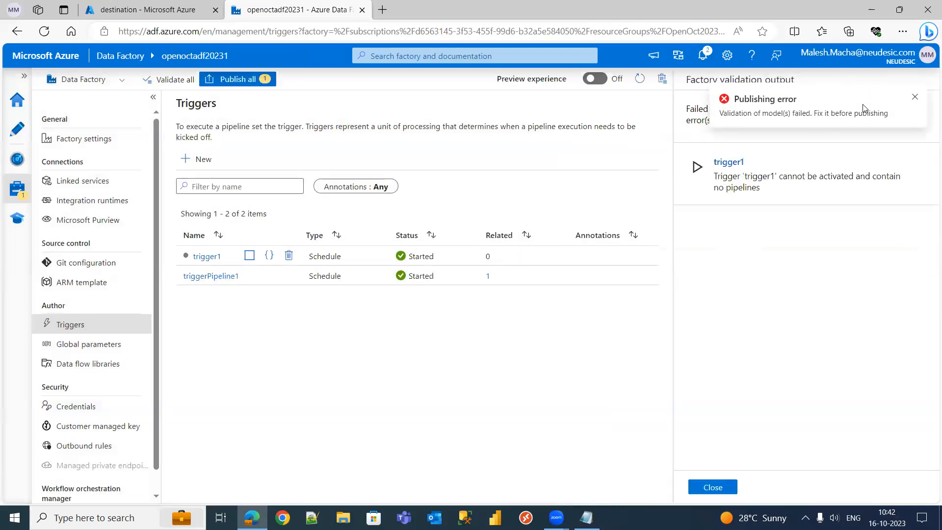
click(915, 100)
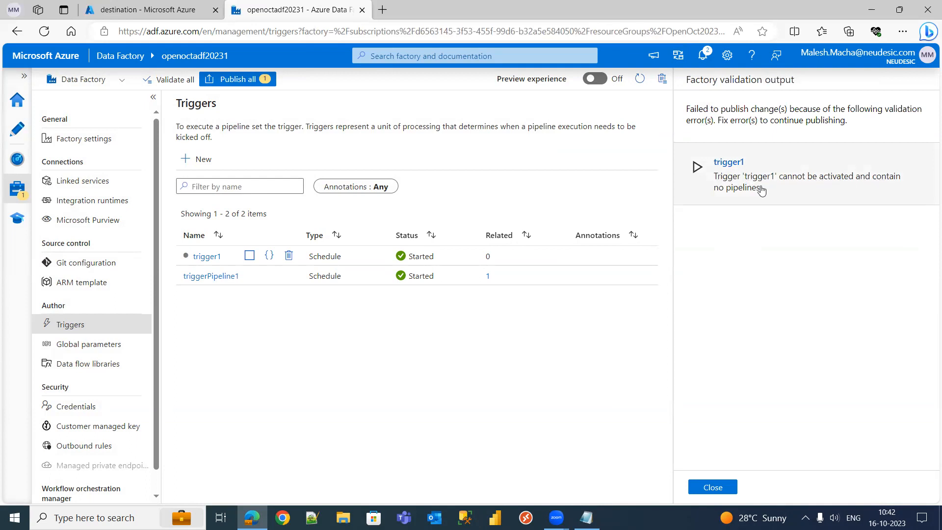
click(713, 487)
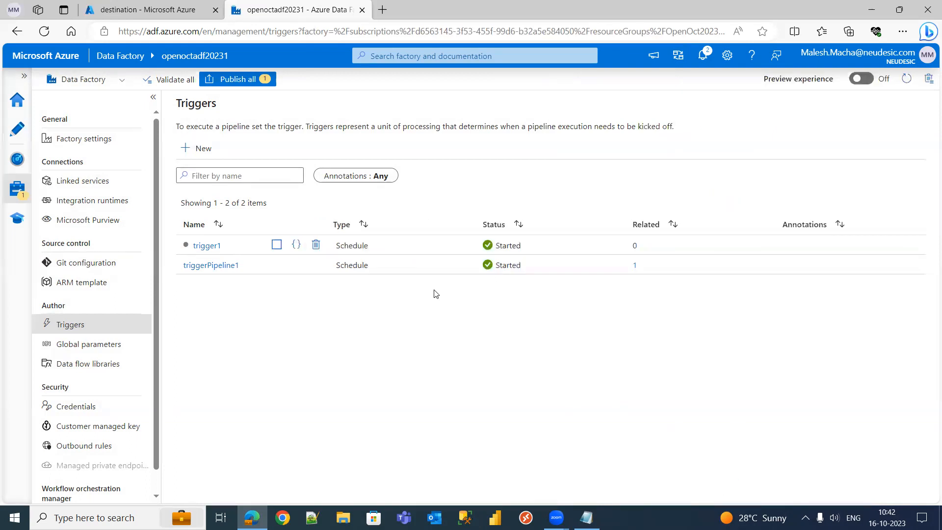
Set the status of trigger1 to Stopped in its settings and publish the change.
click(210, 246)
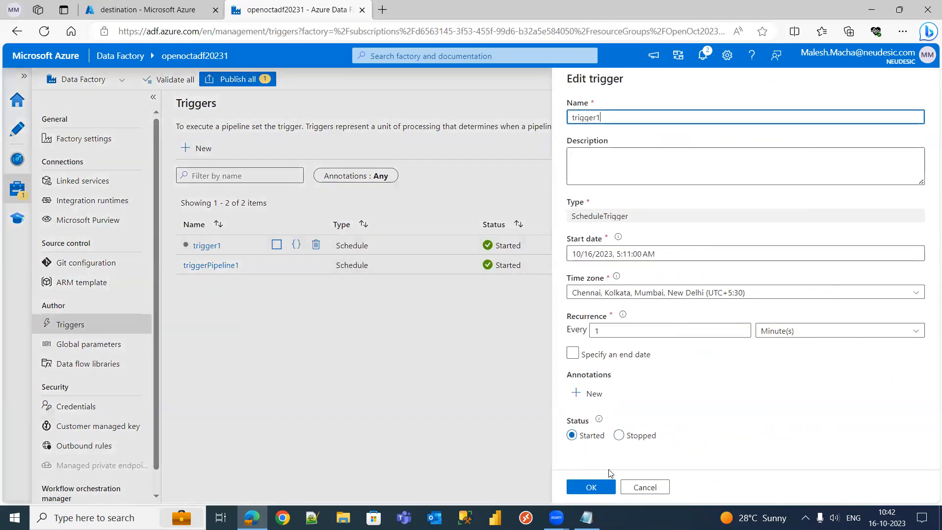
click(619, 436)
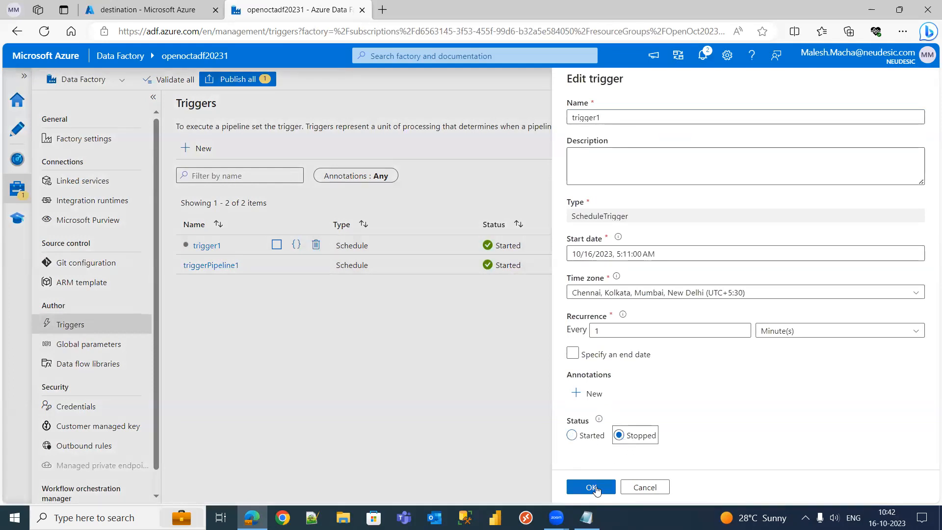
click(592, 487)
click(255, 80)
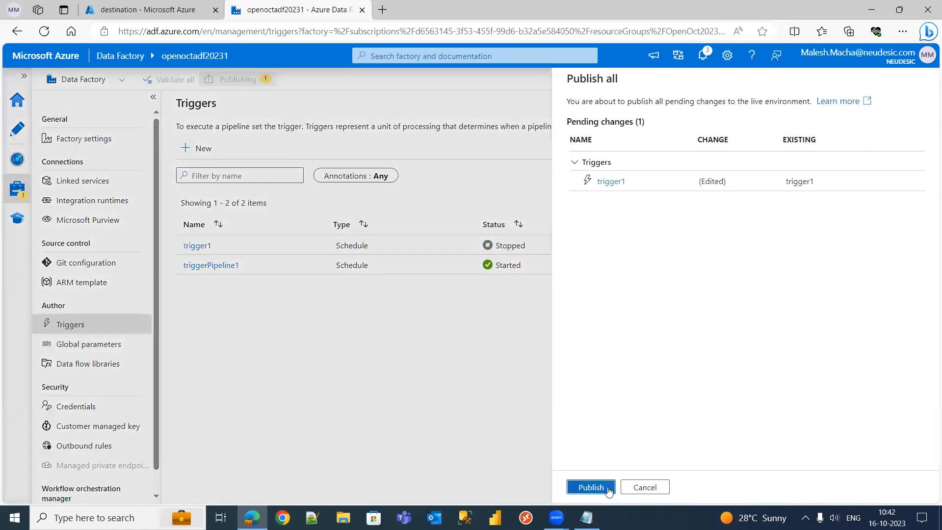
click(608, 488)
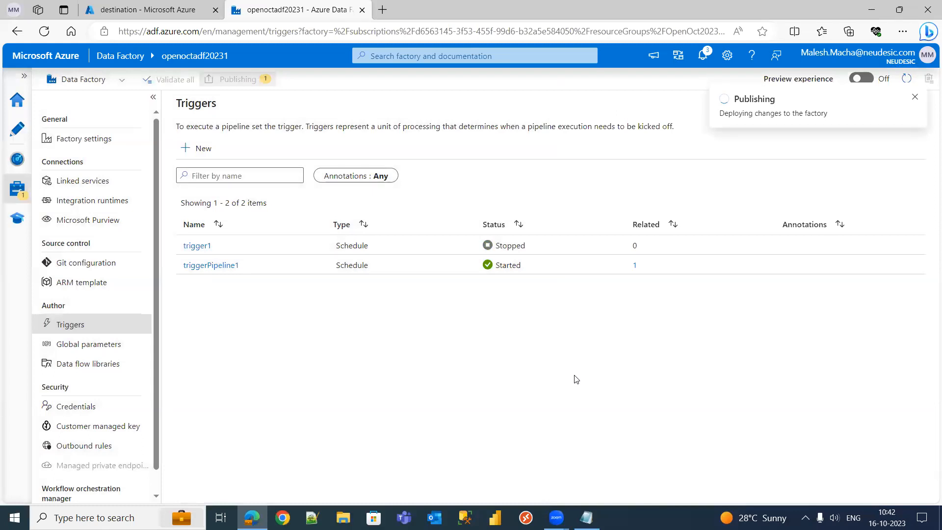
Set the status of trigger1 to Started in its settings, try to publish the change, and close the validation output.
mouse_move(277, 245)
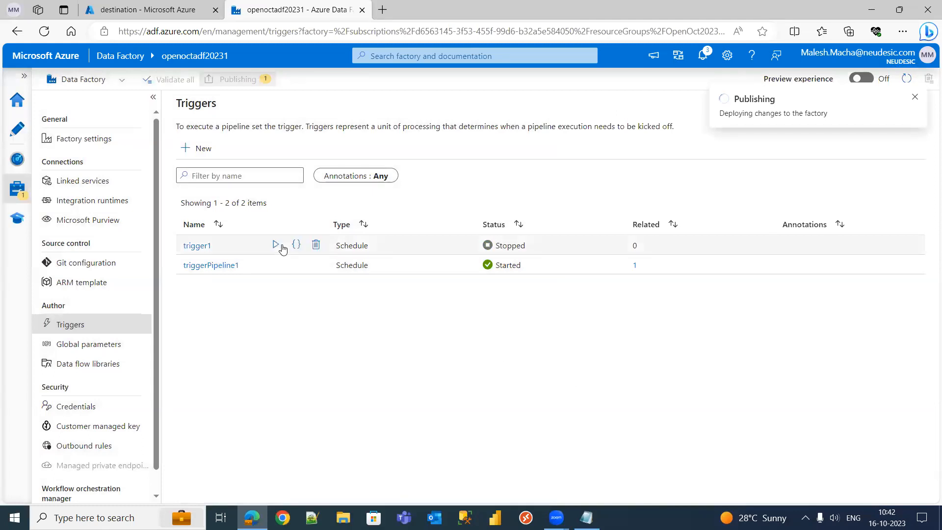
click(198, 246)
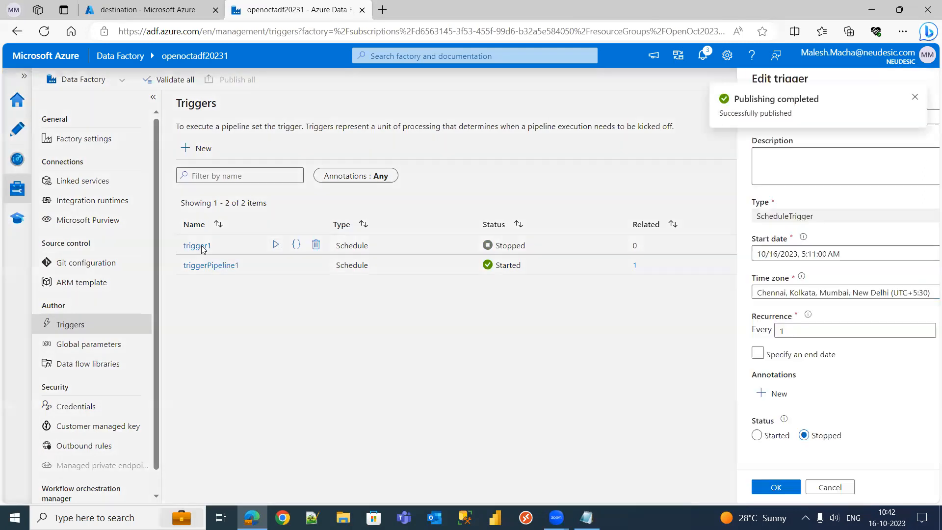
click(572, 436)
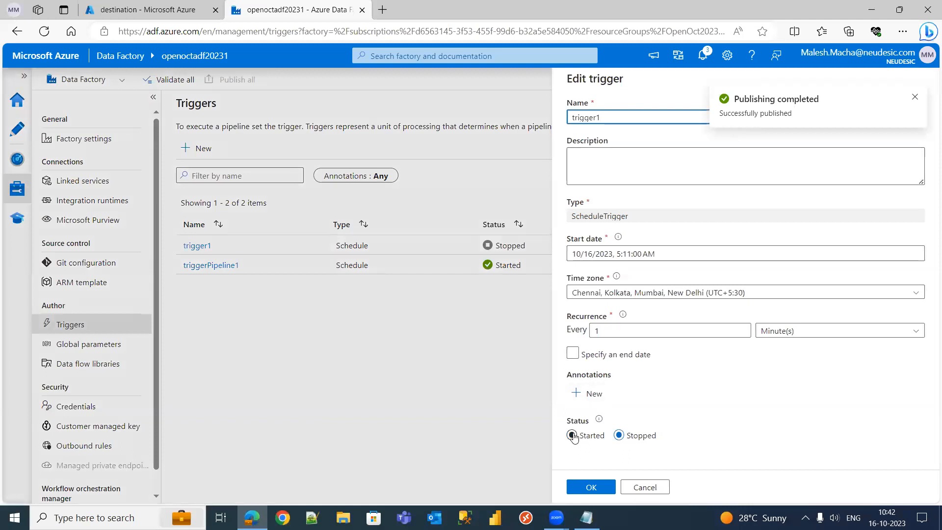
click(591, 487)
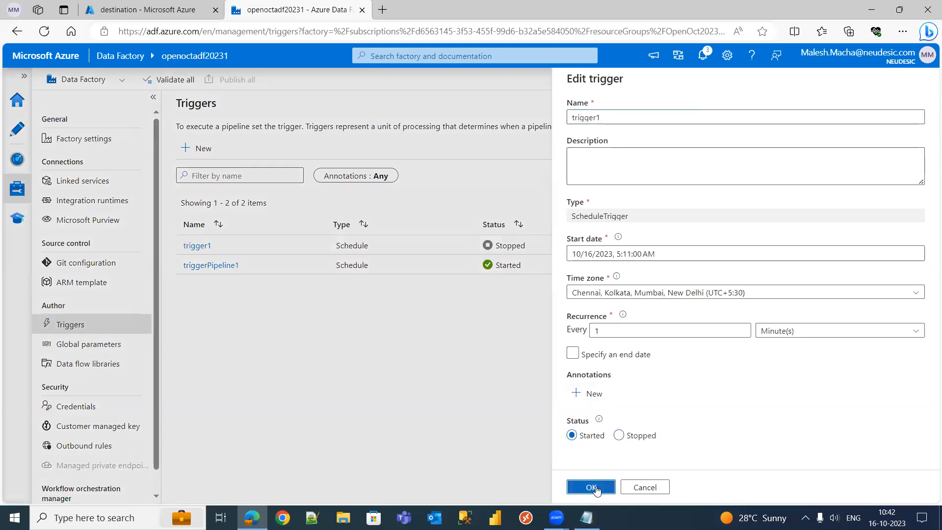
click(253, 83)
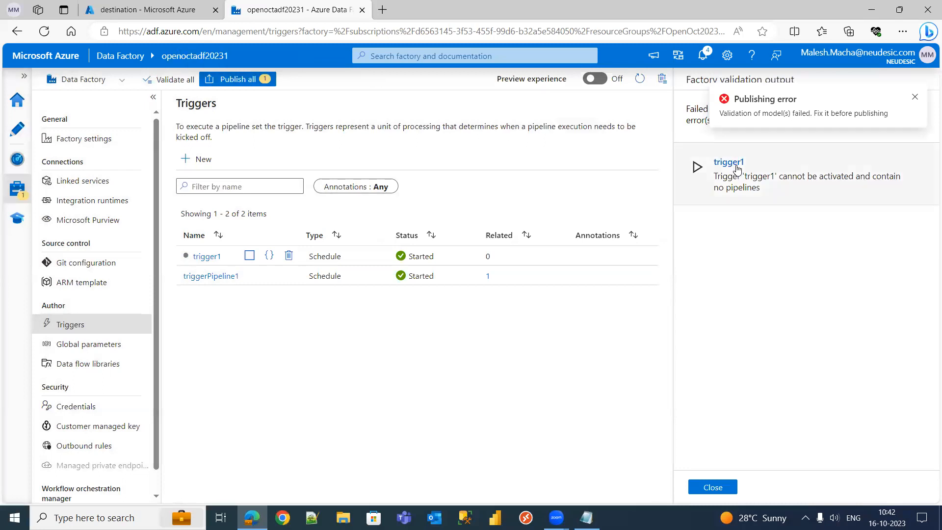
click(914, 96)
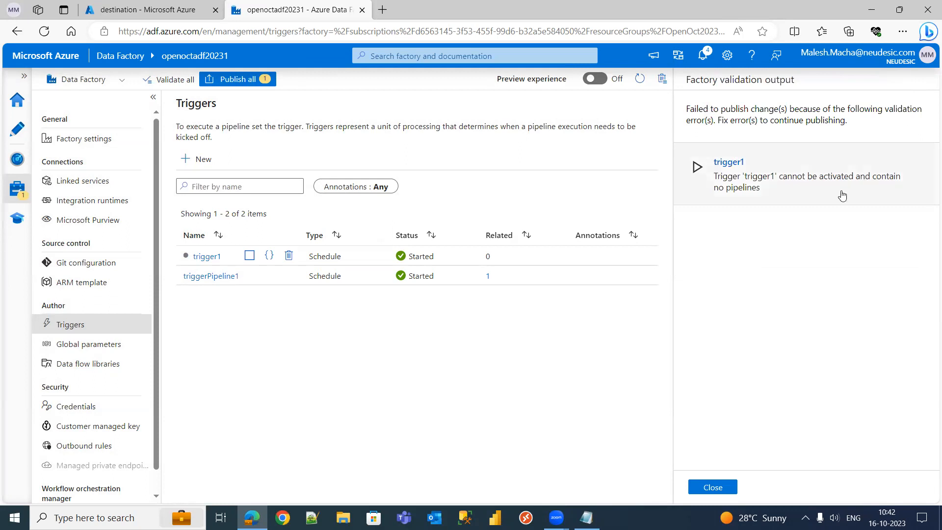
click(720, 488)
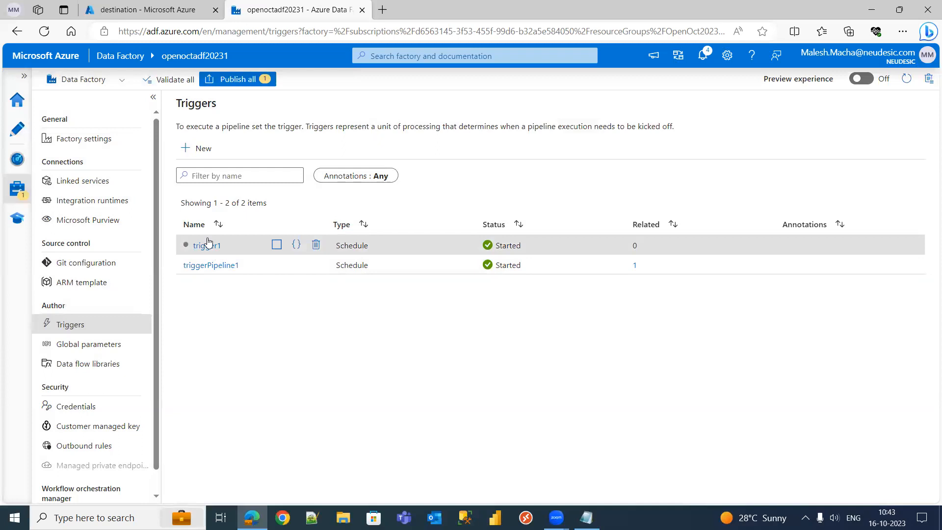
Attach the existing trigger1 to pipeline1 with its settings as they are, and publish the change.
click(18, 129)
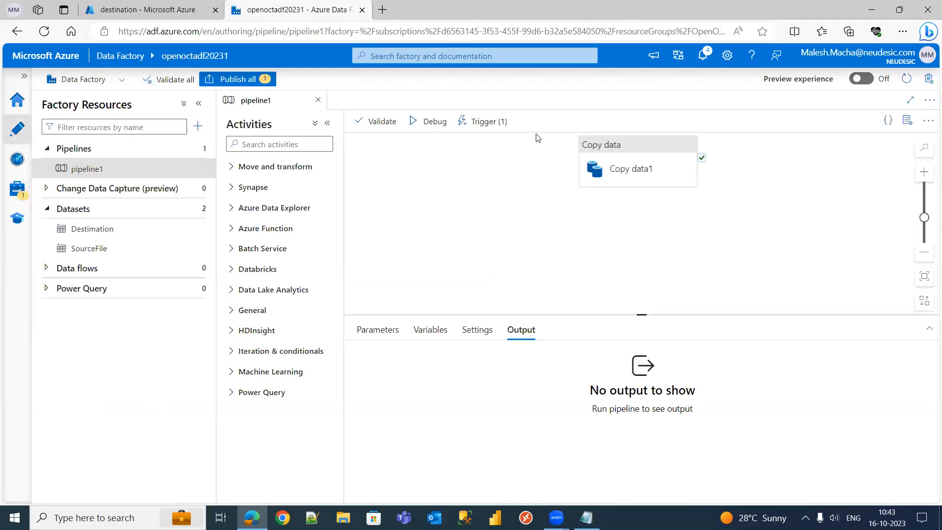
click(499, 122)
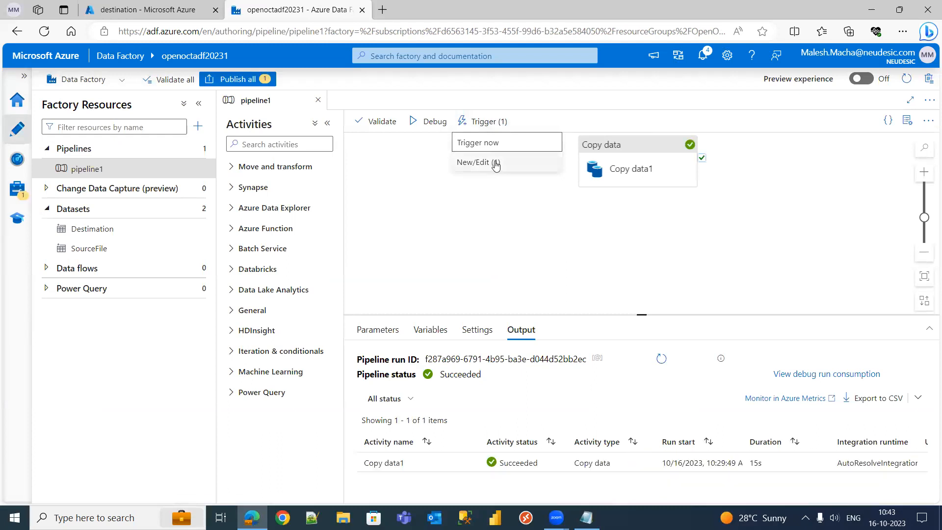
click(494, 163)
click(631, 121)
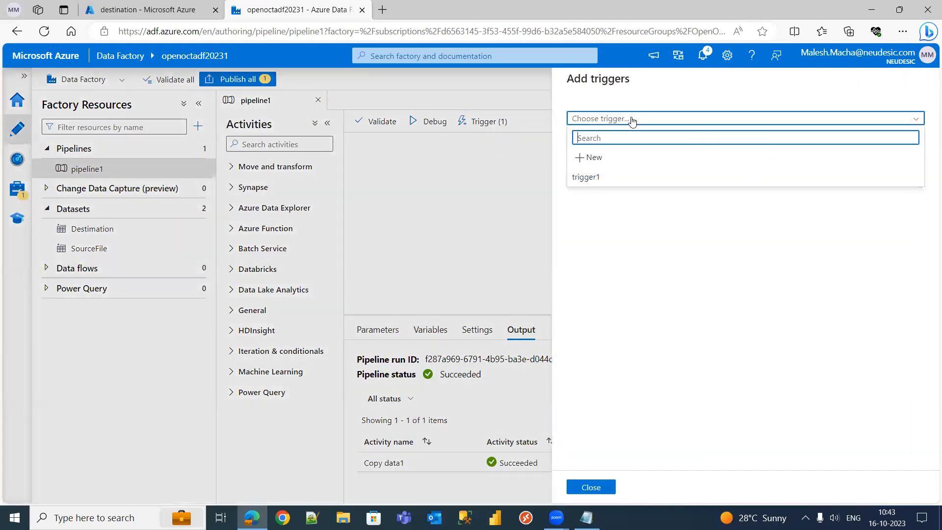
click(597, 183)
click(596, 184)
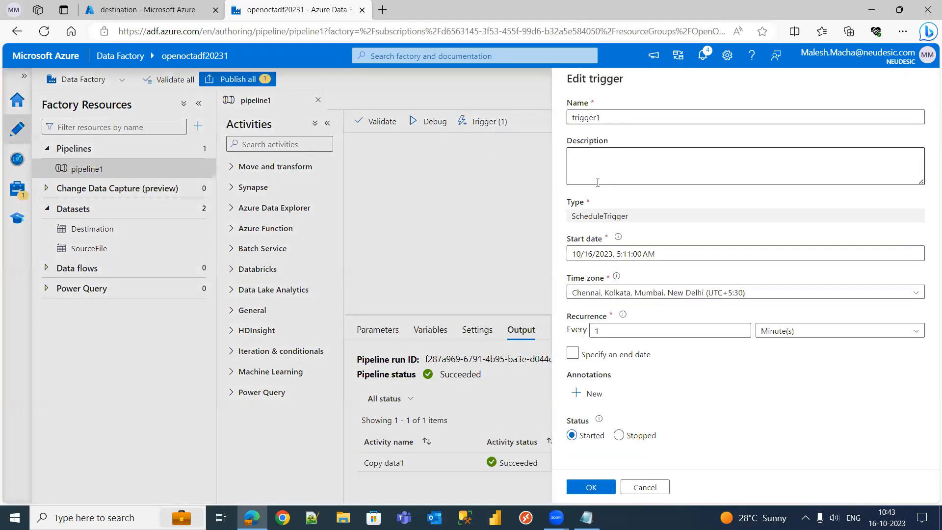
click(601, 487)
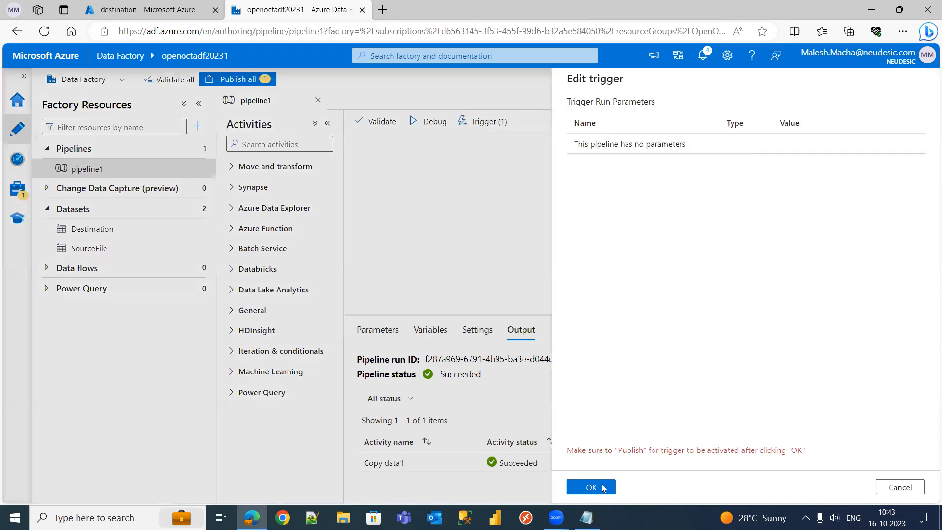
click(591, 487)
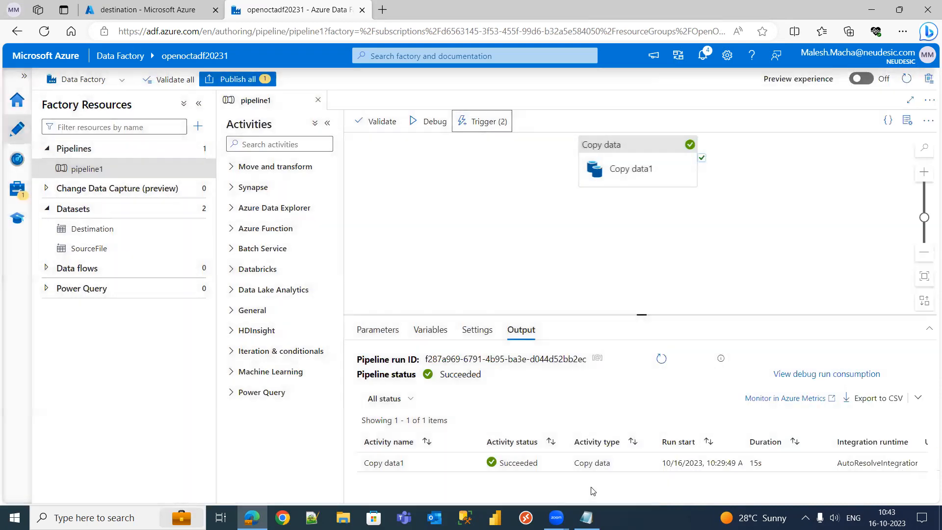
click(270, 82)
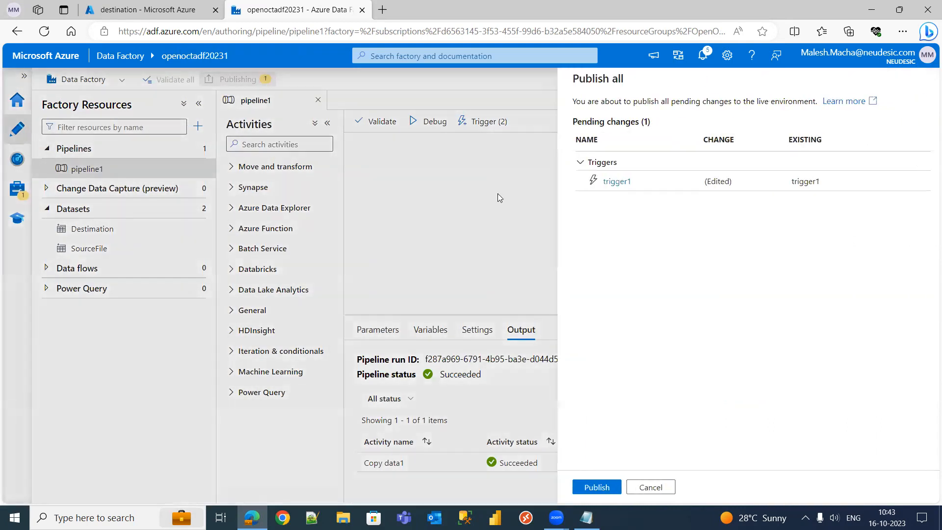
click(592, 487)
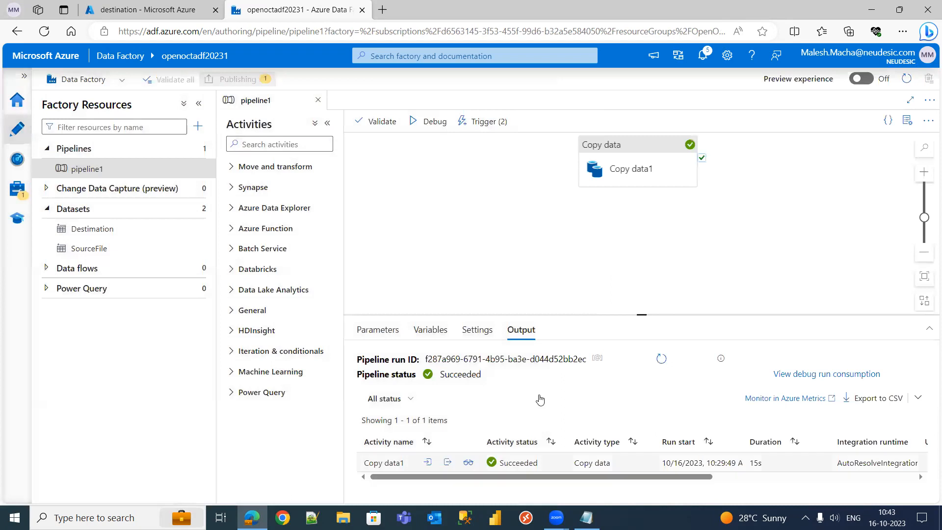
Review the triggers attached to pipeline1, check the triggered pipeline runs in monitoring, and return to the factory's trigger list.
click(493, 122)
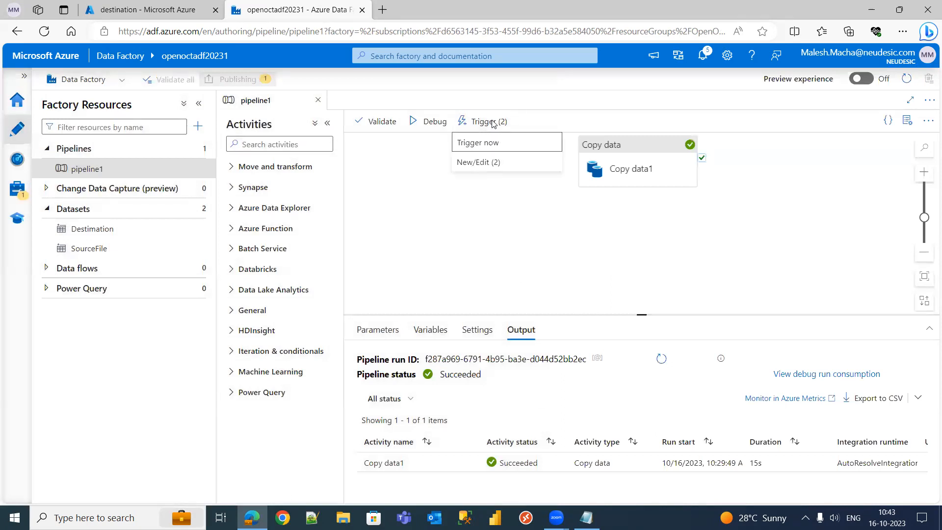
click(486, 162)
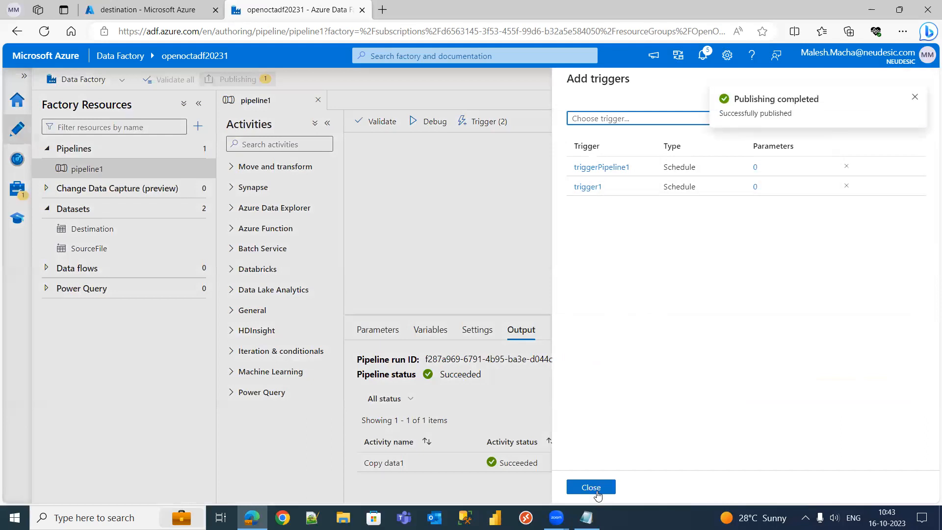
click(592, 487)
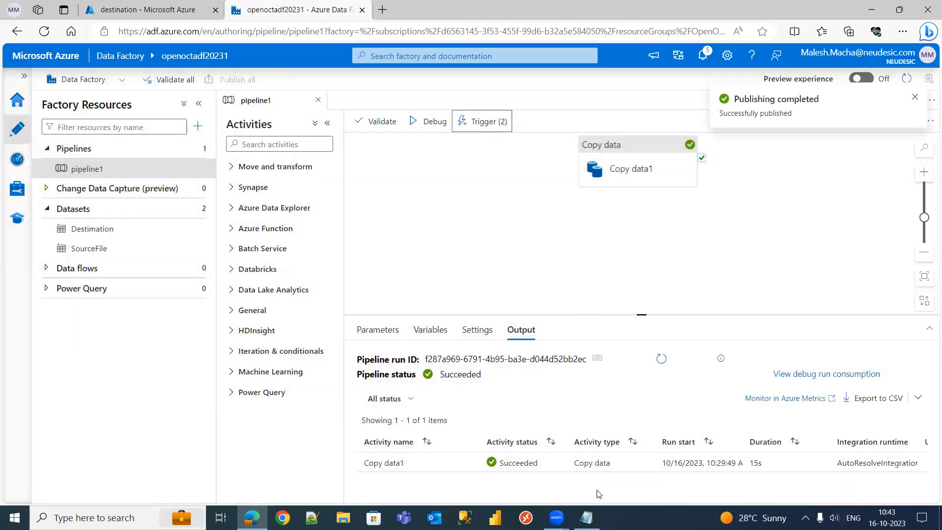
click(17, 160)
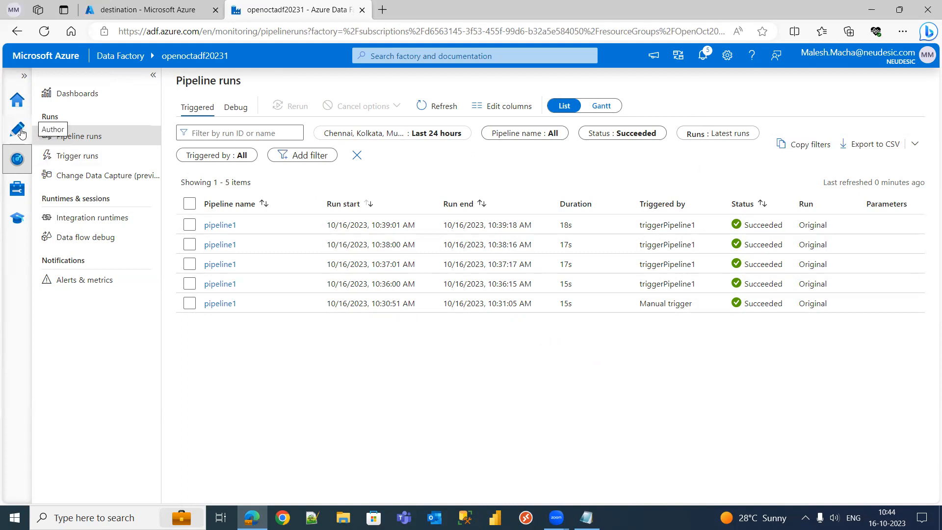
click(16, 187)
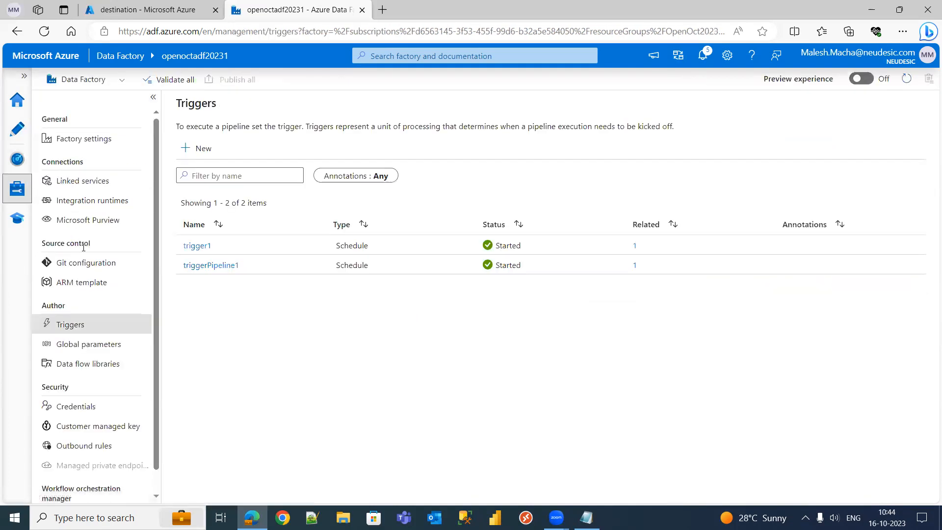
Review the triggers attached to pipeline1, check the triggered pipeline runs in monitoring, and reopen the factory's trigger list.
click(19, 130)
click(483, 122)
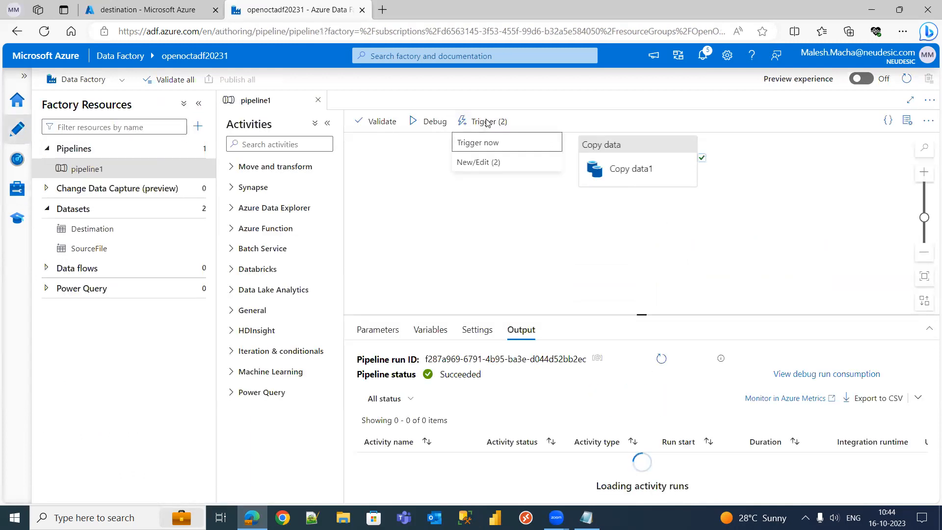
click(488, 164)
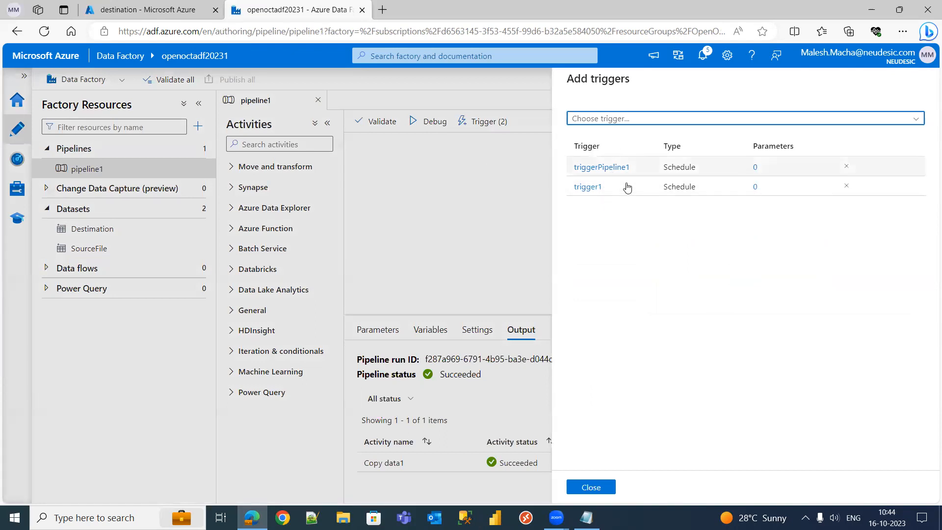
click(591, 487)
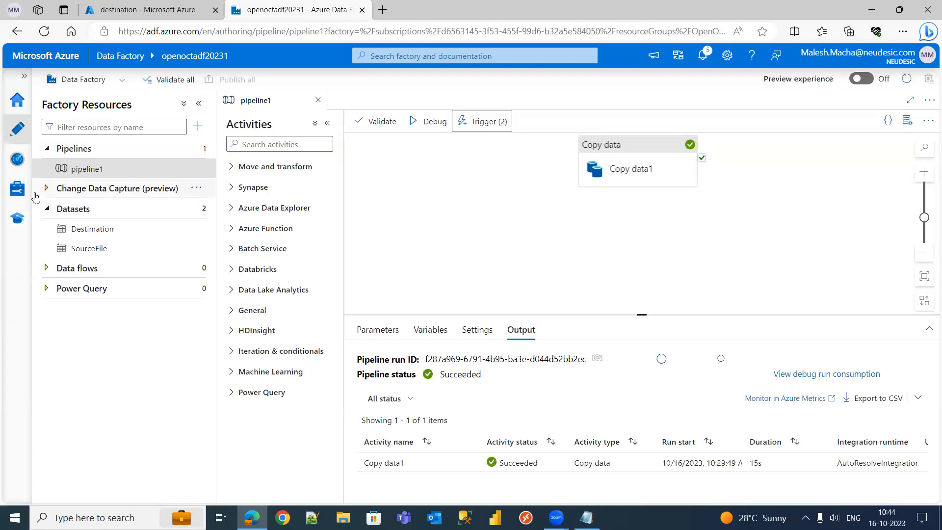
click(17, 158)
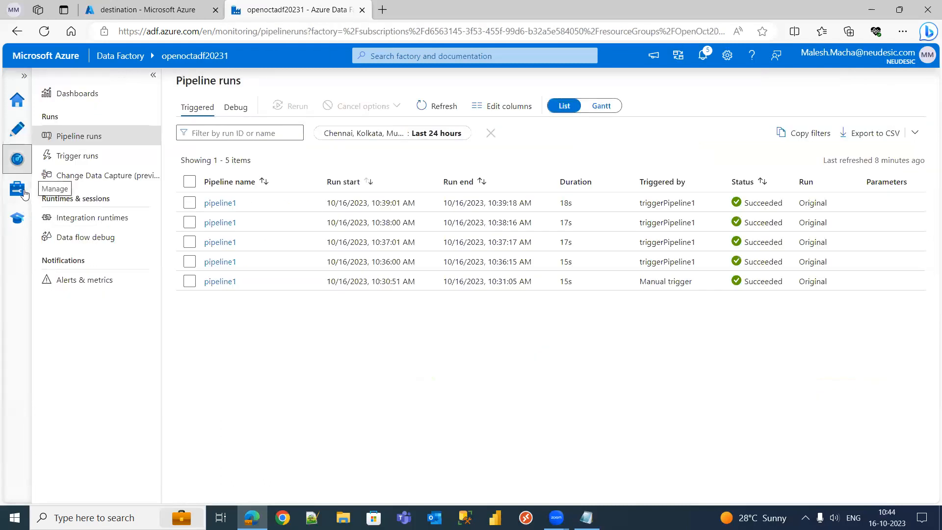
click(17, 187)
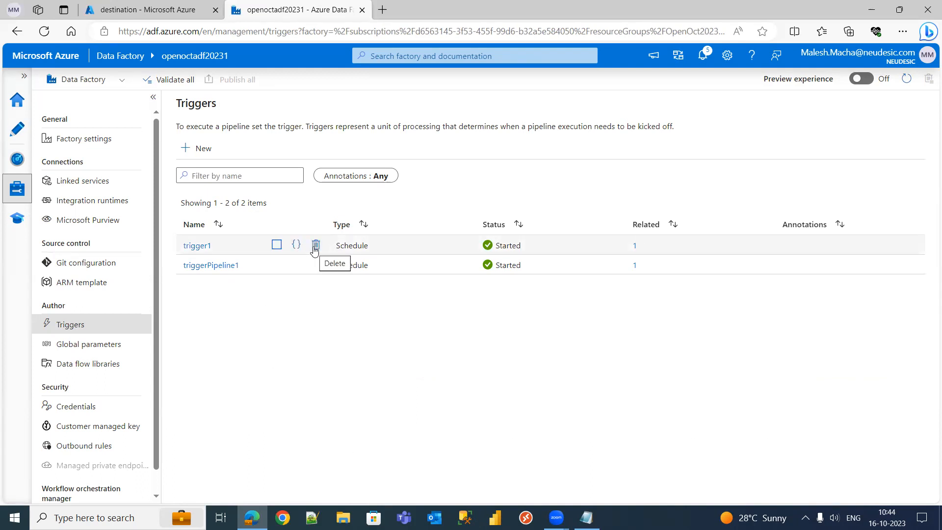
Detach triggerPipeline1 from pipeline1, try to publish the change, and close the validation output.
click(20, 127)
click(495, 123)
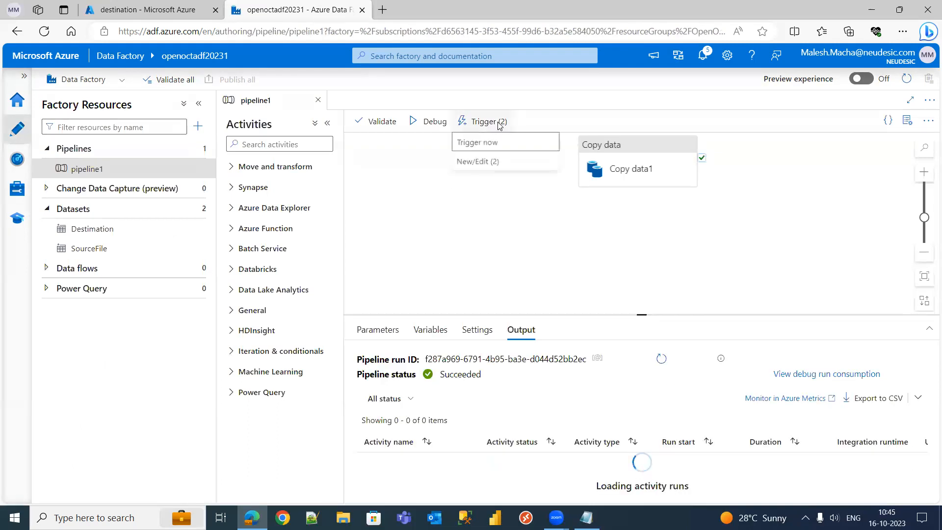
click(498, 161)
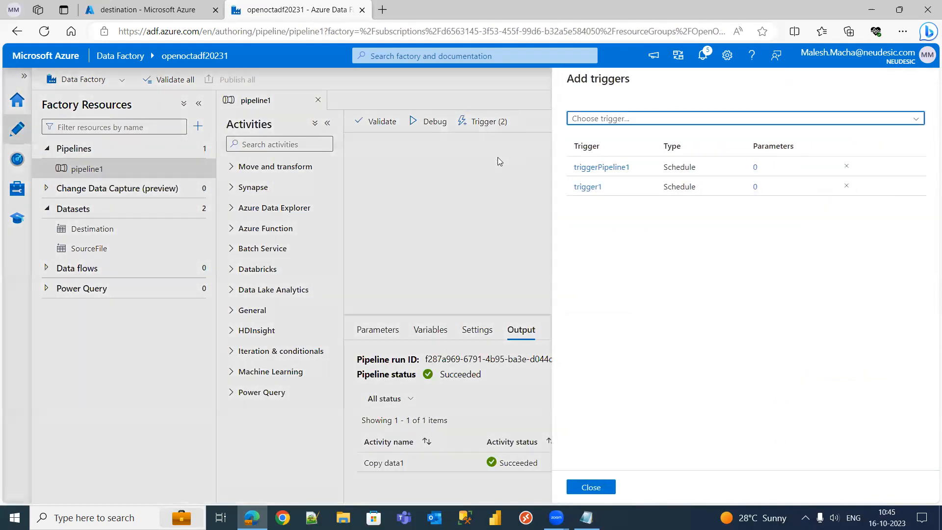
click(847, 168)
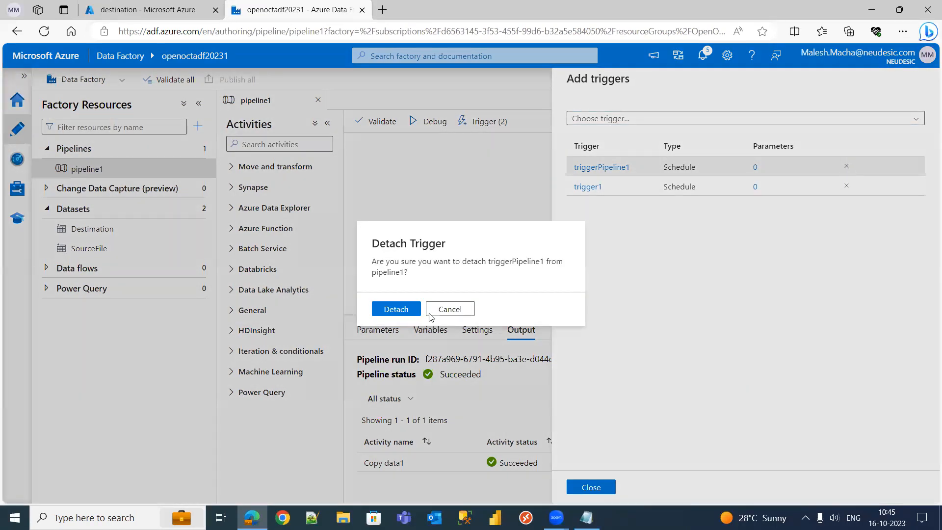
click(397, 309)
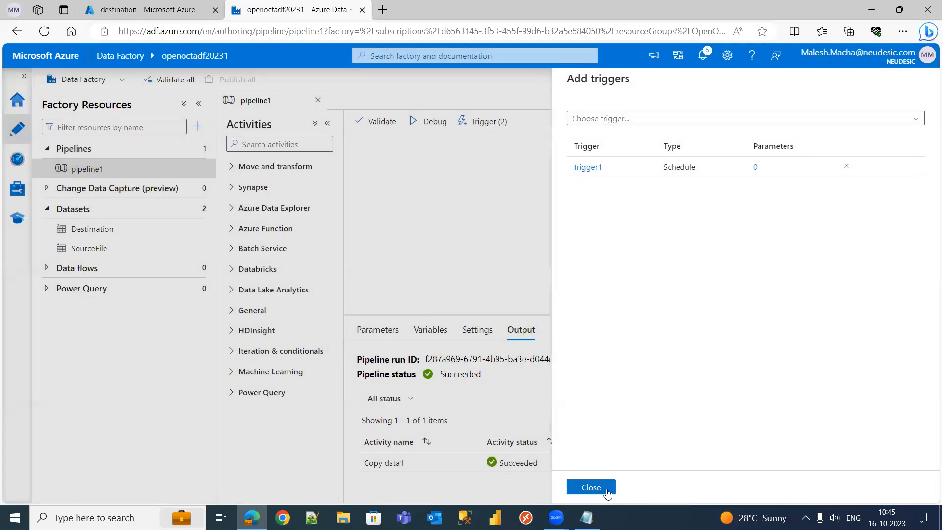
click(607, 488)
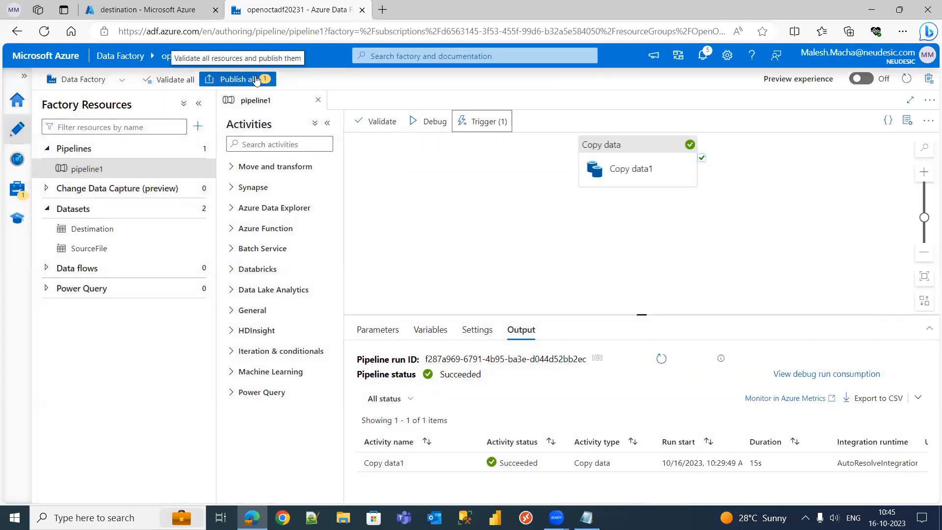
click(240, 79)
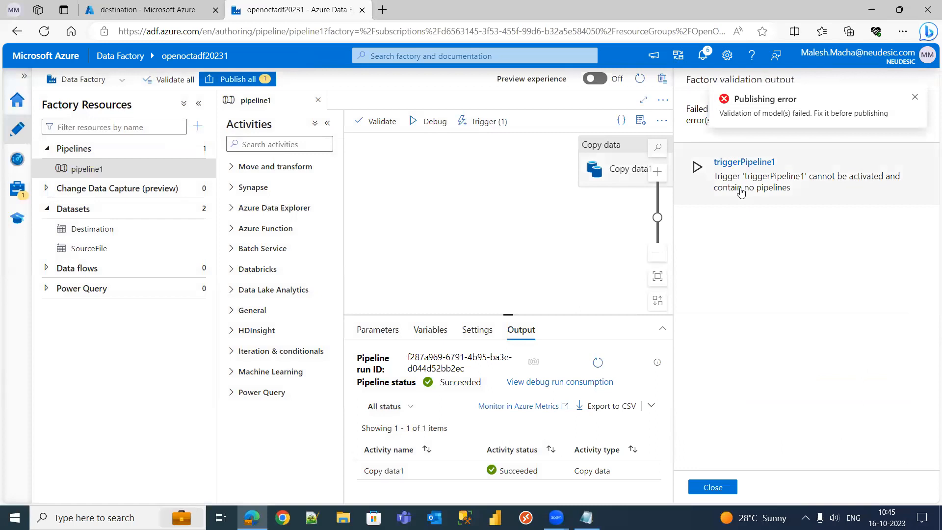
click(915, 99)
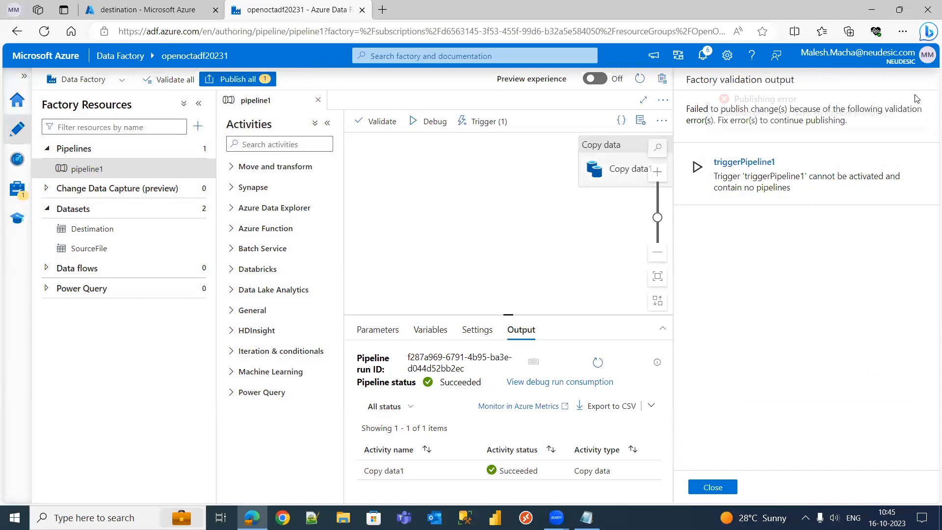
click(725, 487)
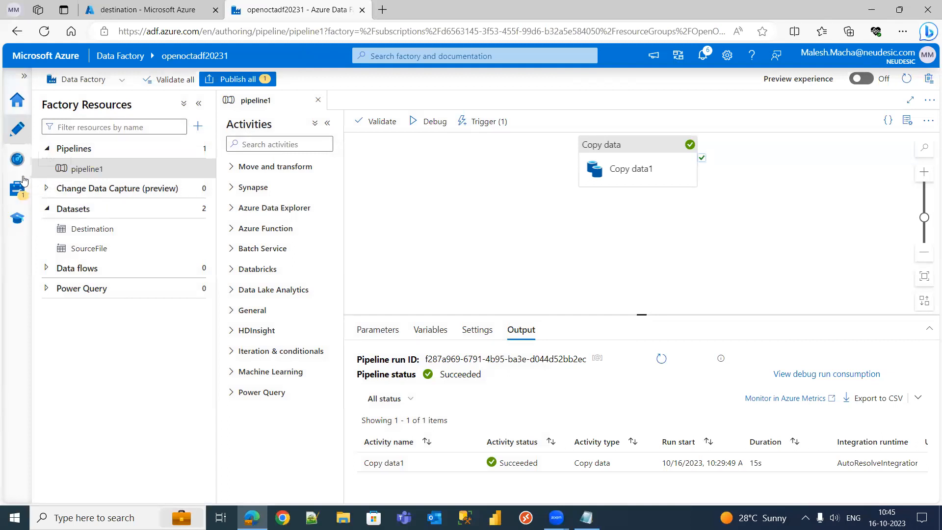
Set the status of trigger1 to Stopped from the factory's trigger list and try to publish the pending changes.
click(21, 194)
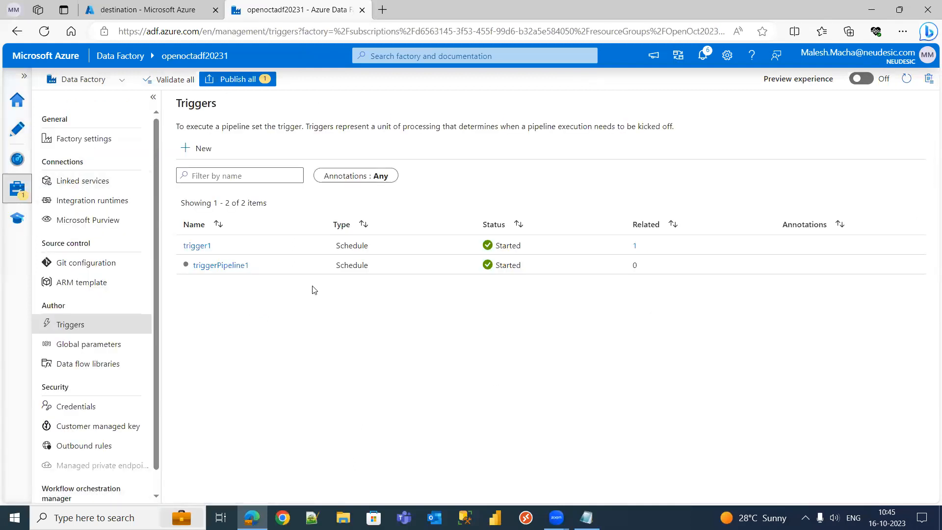
mouse_move(211, 252)
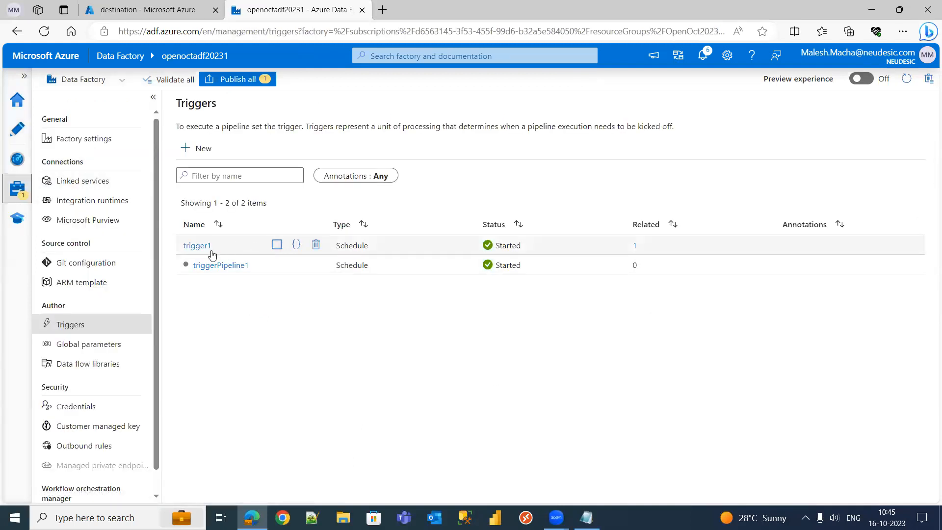
click(314, 245)
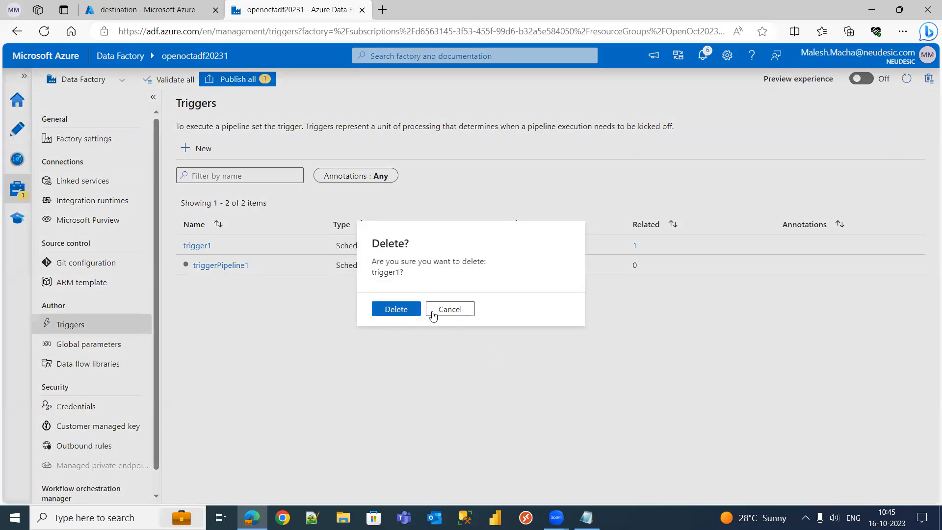
click(449, 309)
click(197, 246)
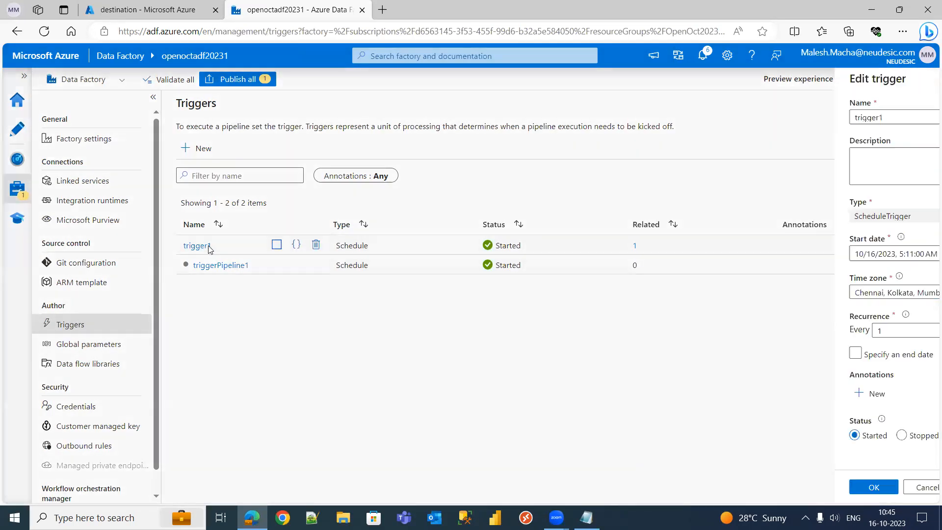
click(619, 435)
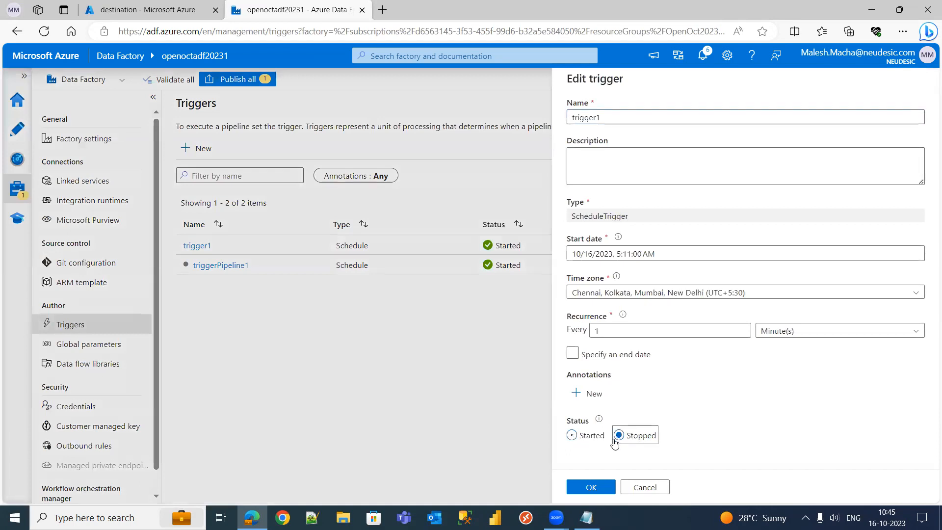
click(593, 485)
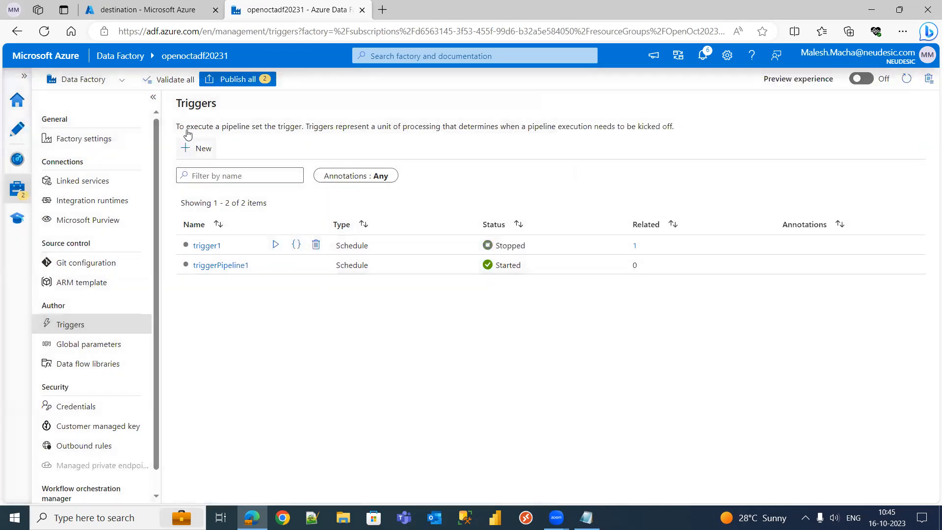
click(238, 79)
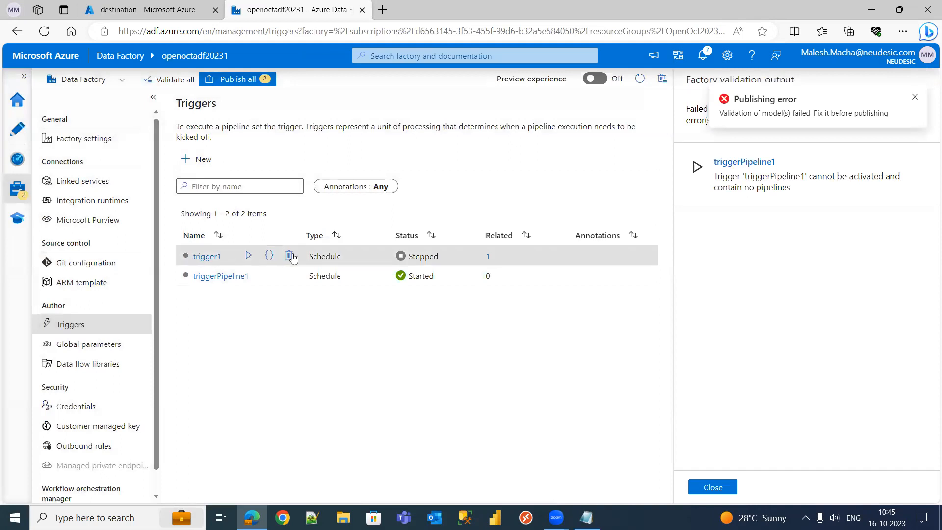
Delete trigger1 from the factory, try to publish the changes again, and close the validation output.
click(288, 256)
click(396, 309)
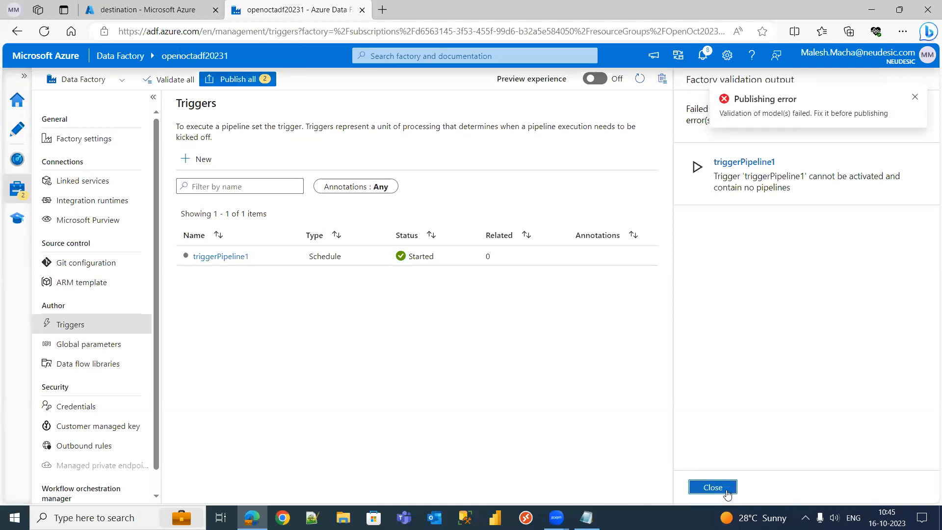
click(712, 487)
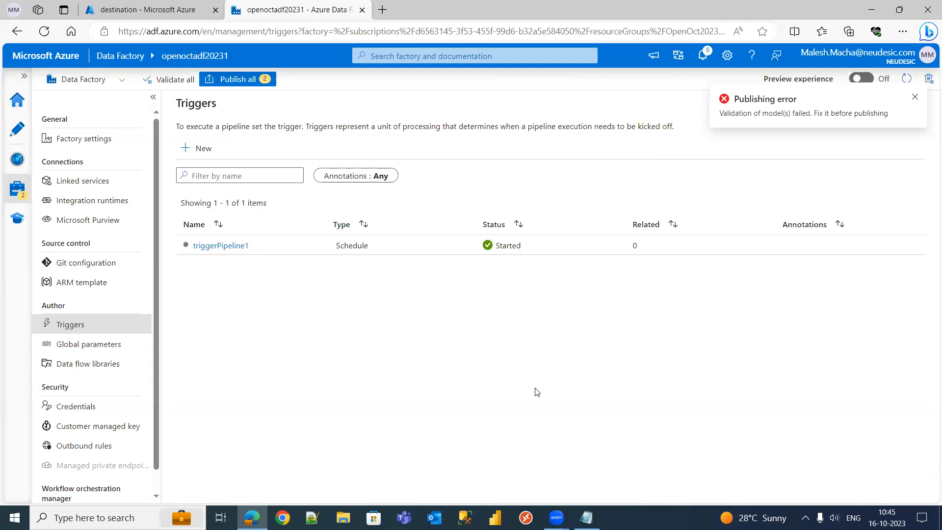
click(257, 79)
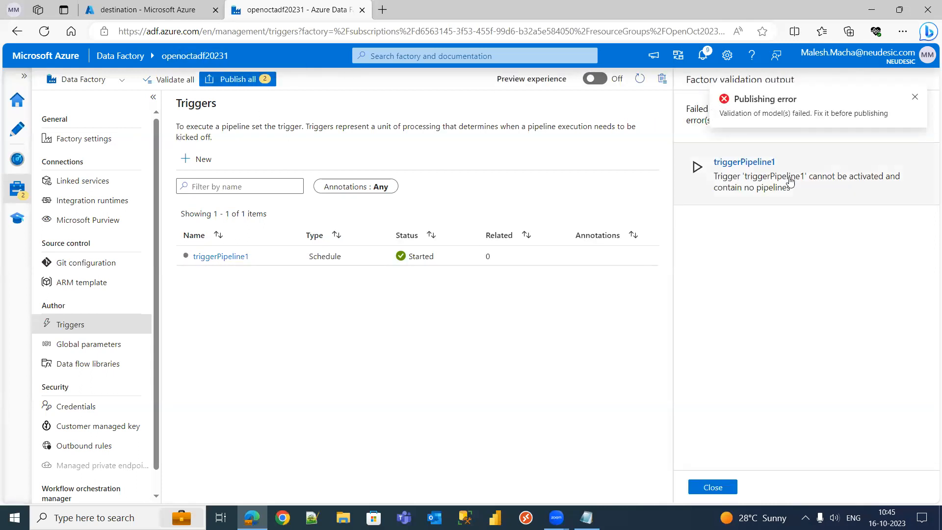
click(721, 493)
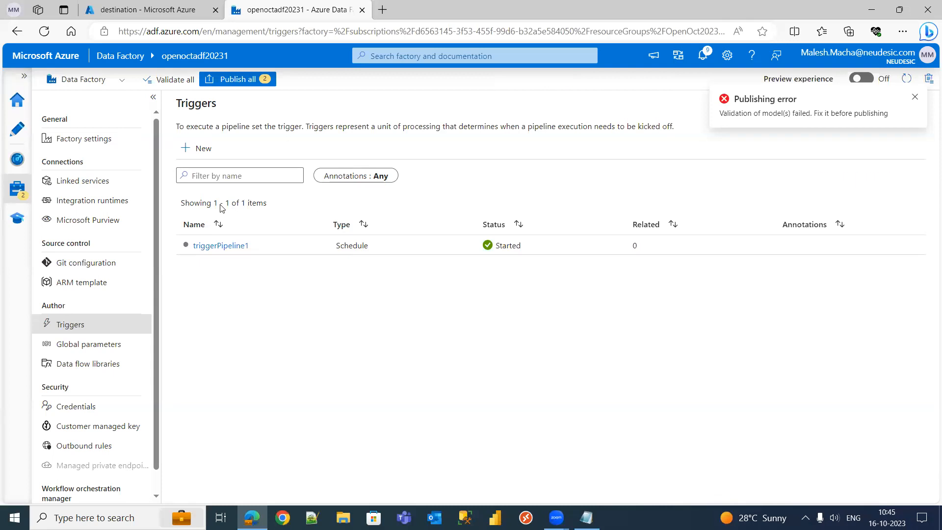
Set the status of triggerPipeline1 to Stopped in its settings and publish all pending changes.
click(224, 247)
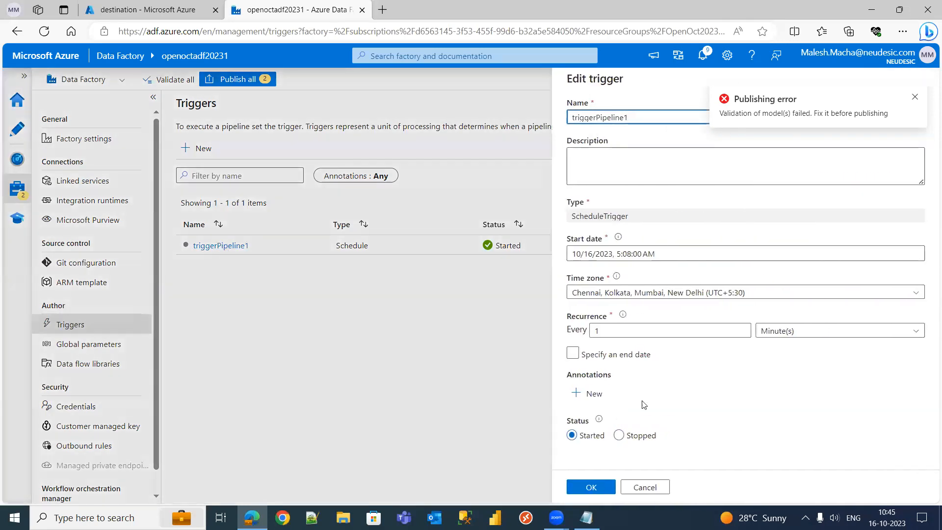
click(618, 436)
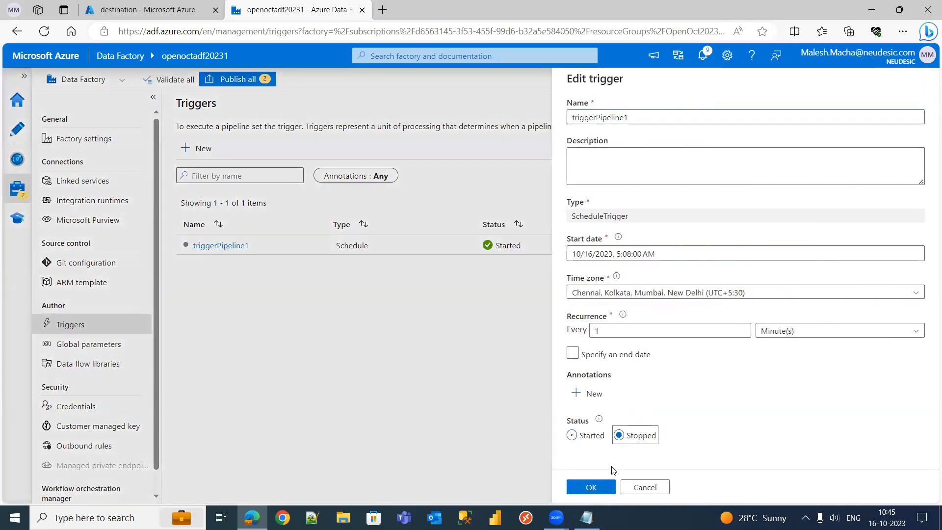
click(591, 487)
click(252, 77)
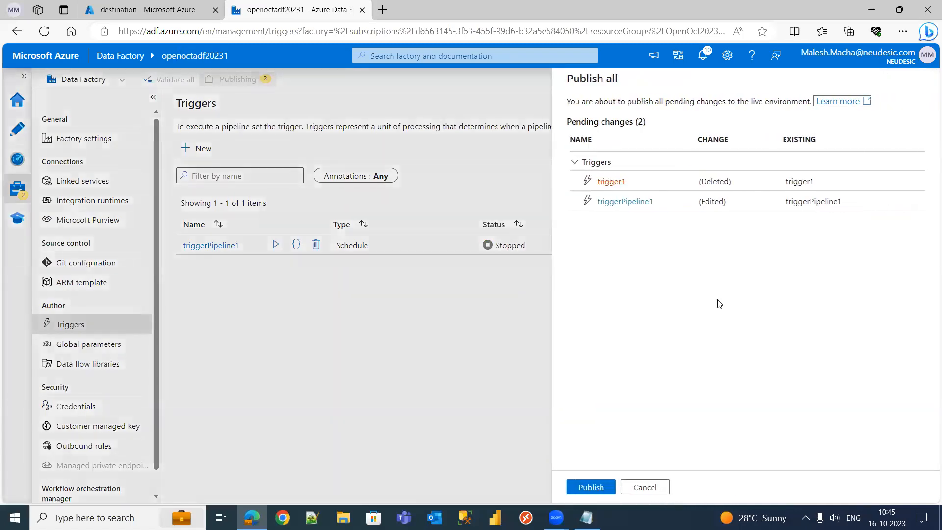
click(601, 488)
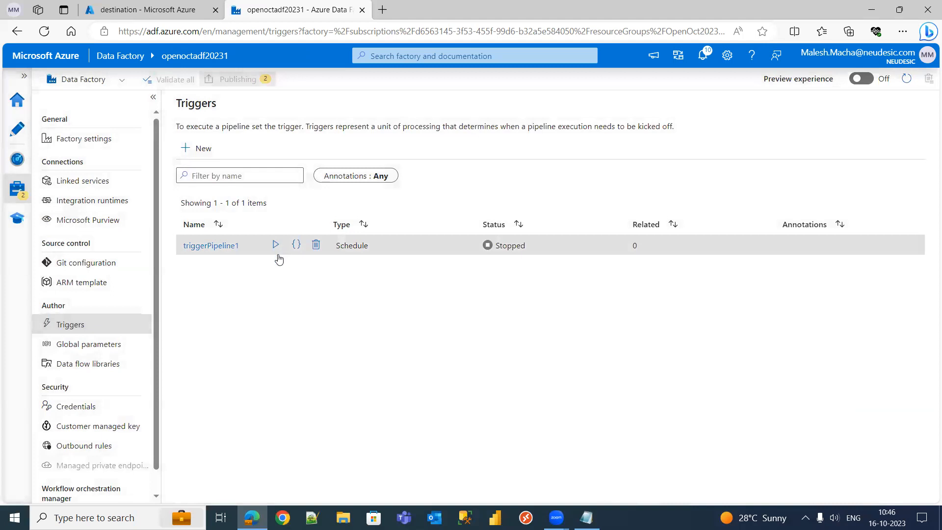
Check the trigger options of pipeline1 and the factory's trigger list, and dismiss the publishing message.
click(17, 129)
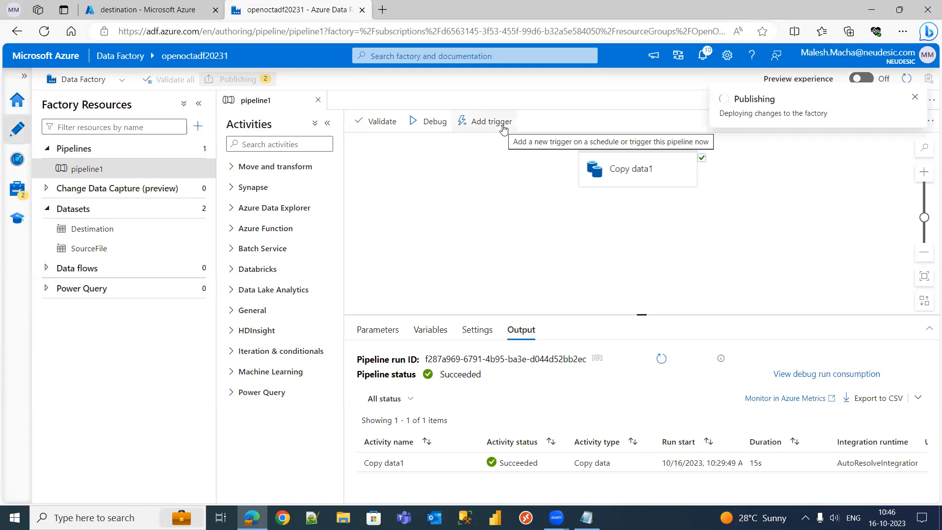
click(502, 126)
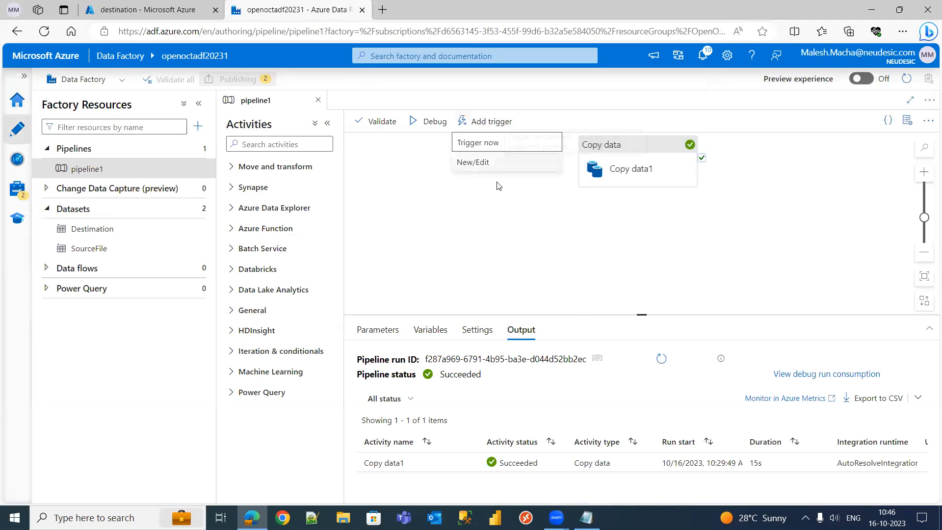
click(498, 192)
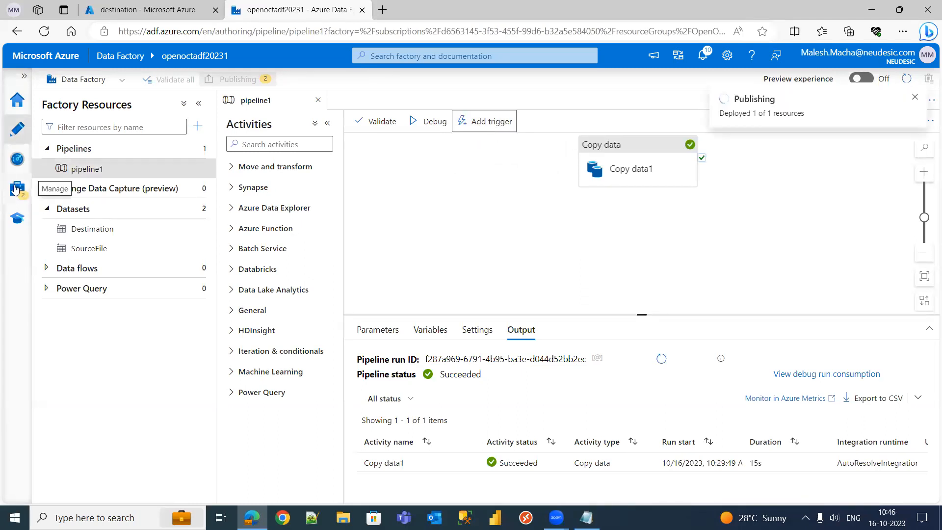
click(16, 189)
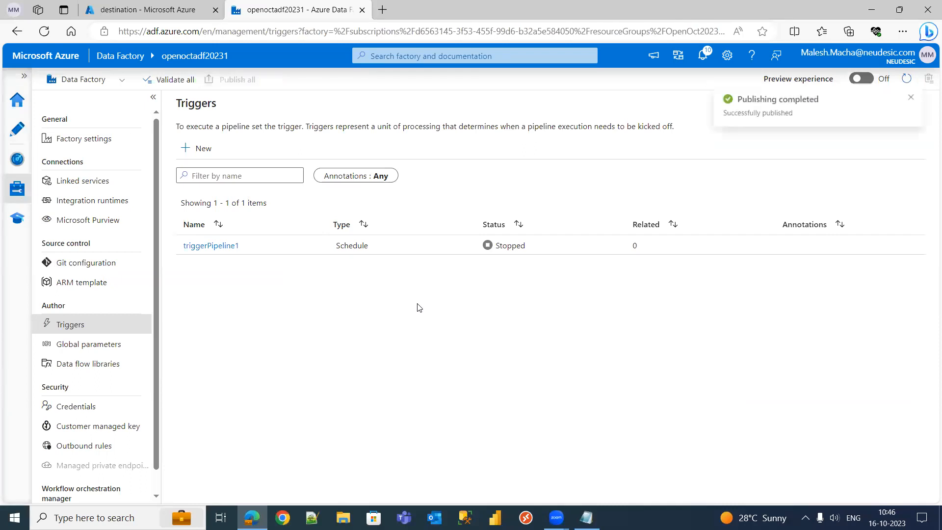
click(914, 101)
Return to pipeline1 in the authoring view and dismiss all of the factory's notifications.
click(17, 128)
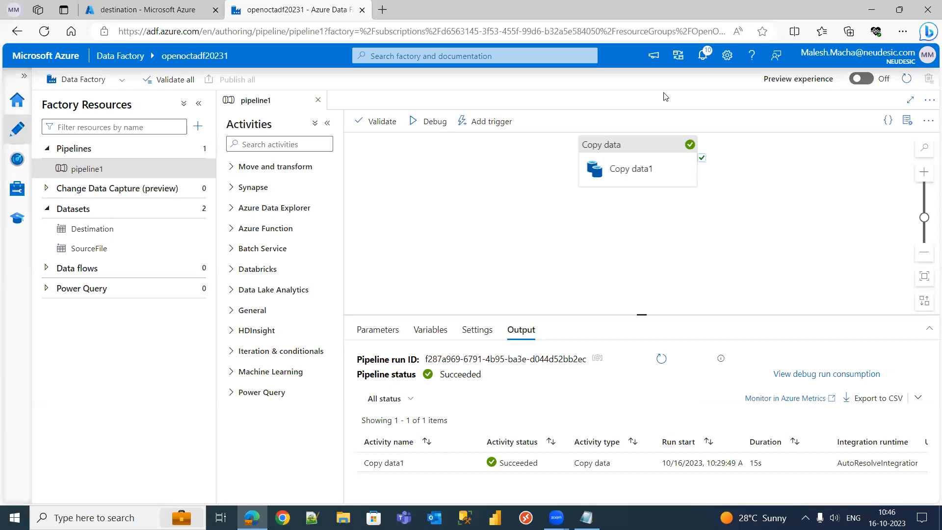
click(702, 55)
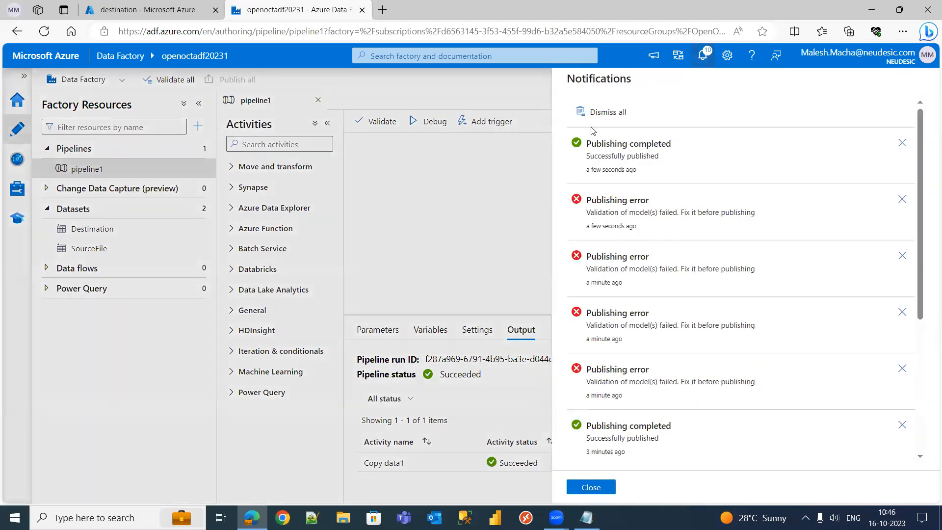
click(618, 113)
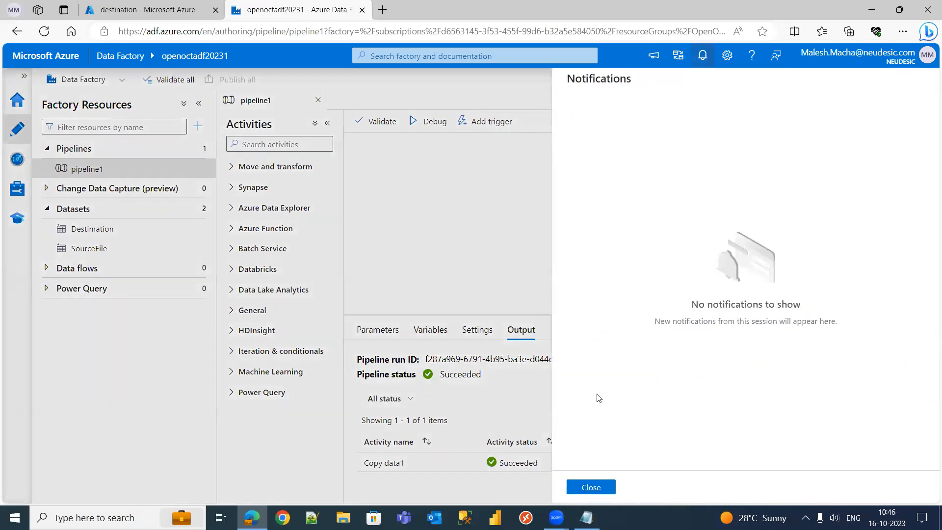
Close the notifications, review the name, type and storage account settings of the AzureBlobStorage1 linked service, and cancel its editing.
click(602, 487)
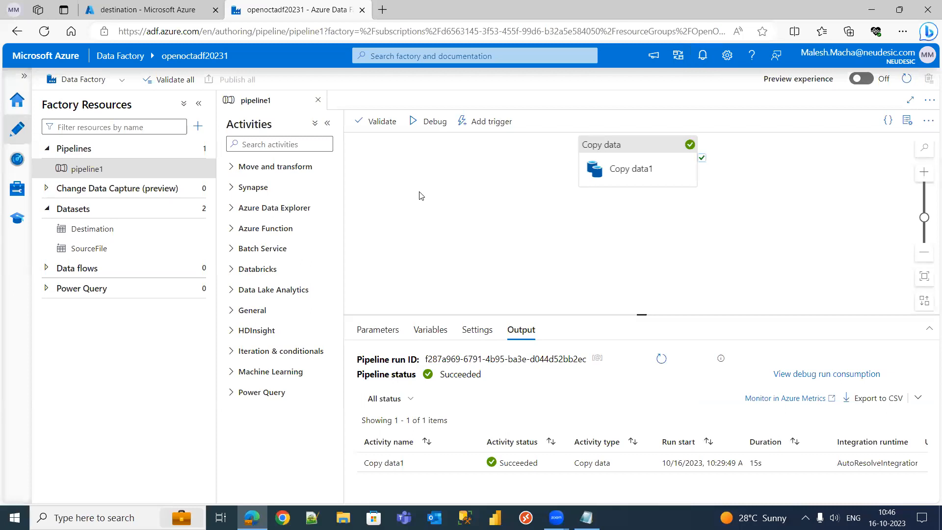
click(17, 188)
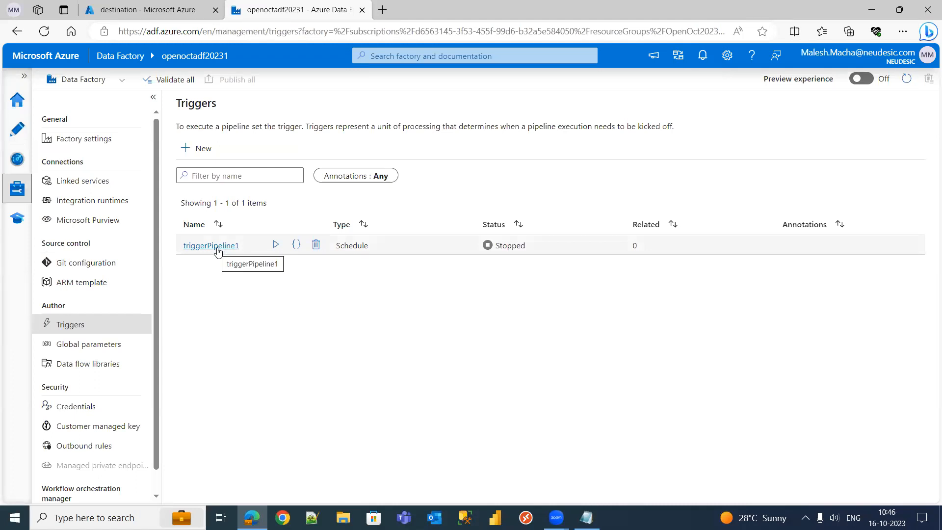
click(73, 185)
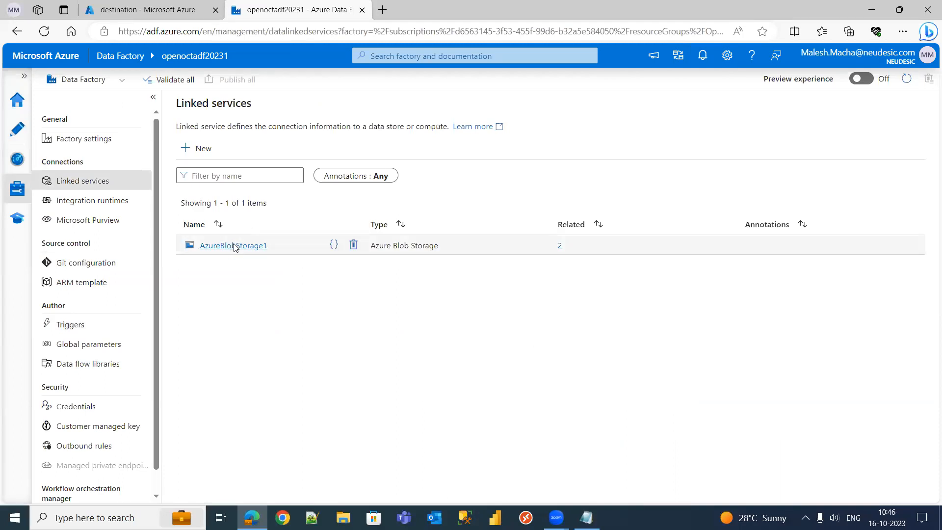
click(234, 245)
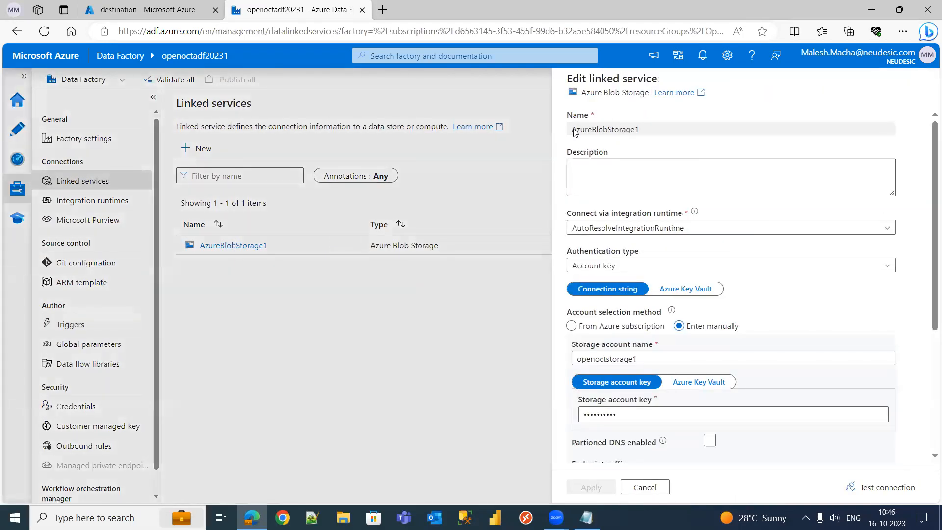
drag(573, 132, 666, 131)
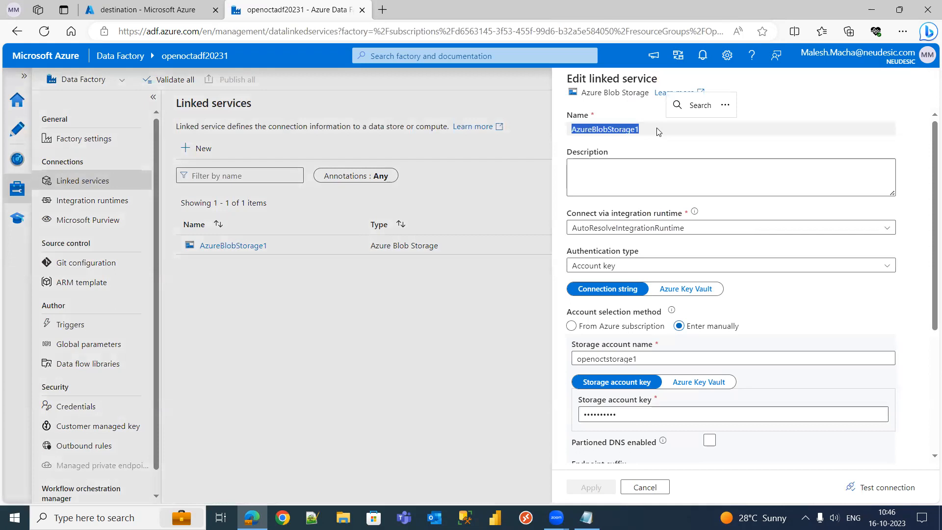
drag(581, 93, 656, 102)
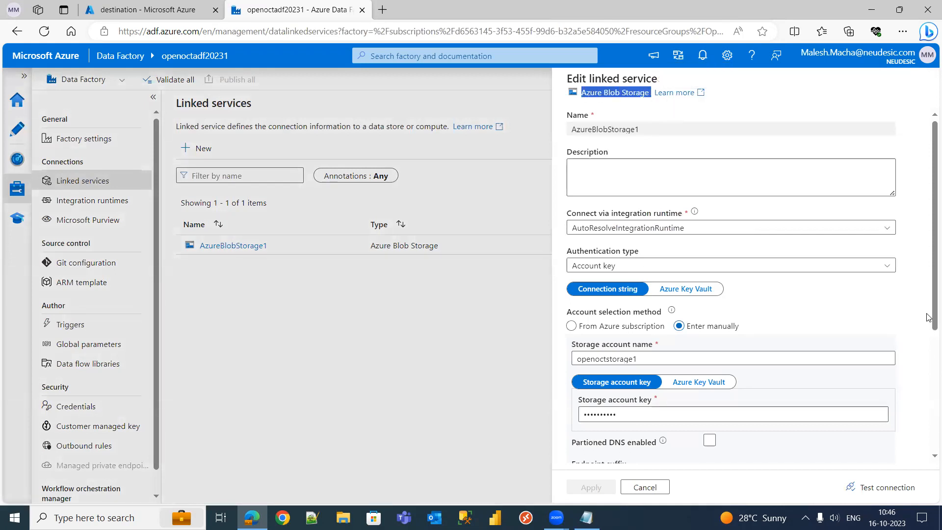
scroll(927, 302, down, 3)
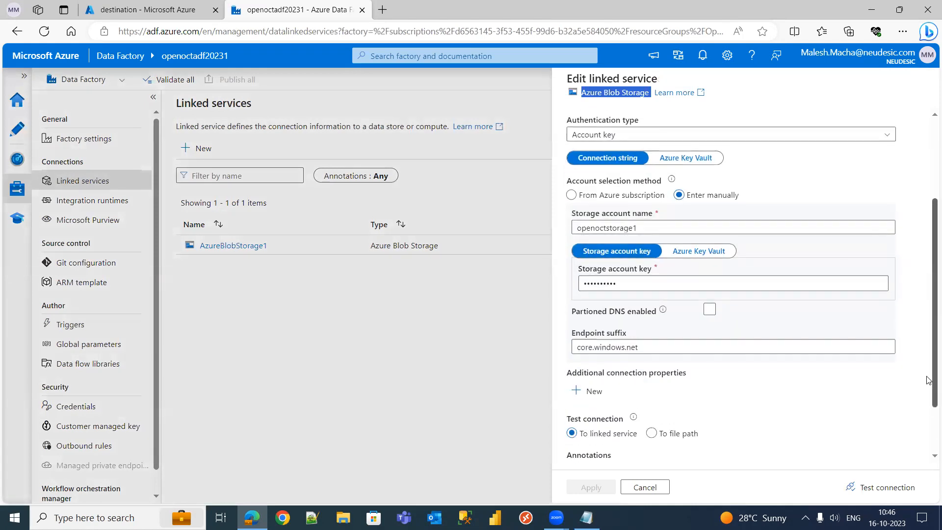
drag(665, 231, 588, 231)
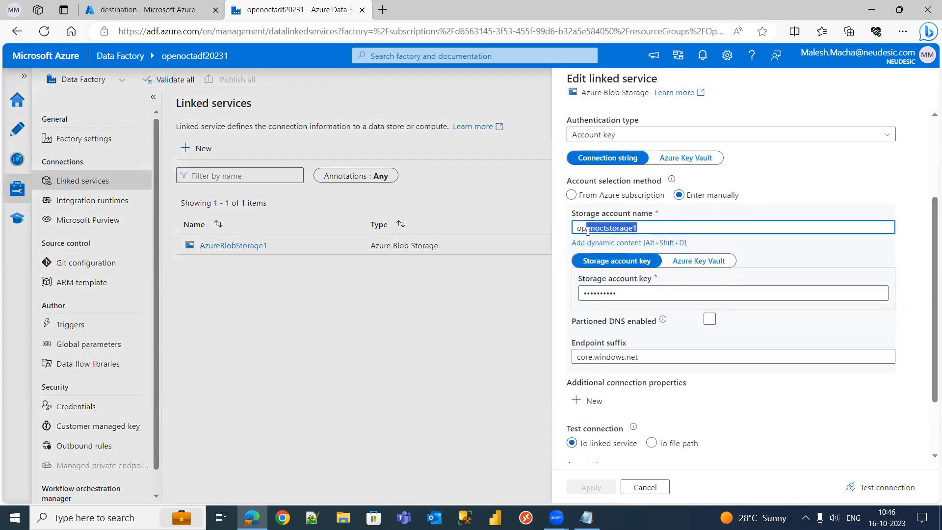
click(653, 491)
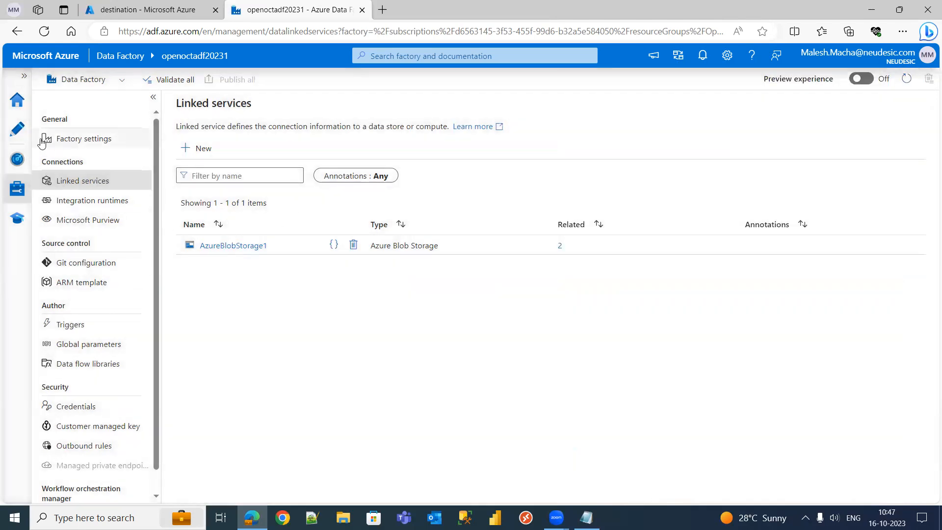
Open the SourceFile and Destination datasets in the authoring view and examine their linked service and file path.
click(17, 128)
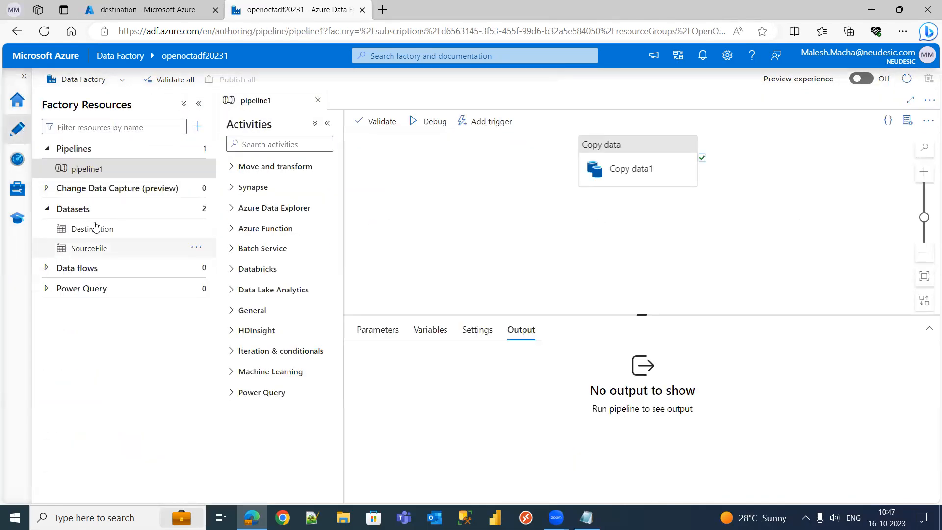
click(113, 254)
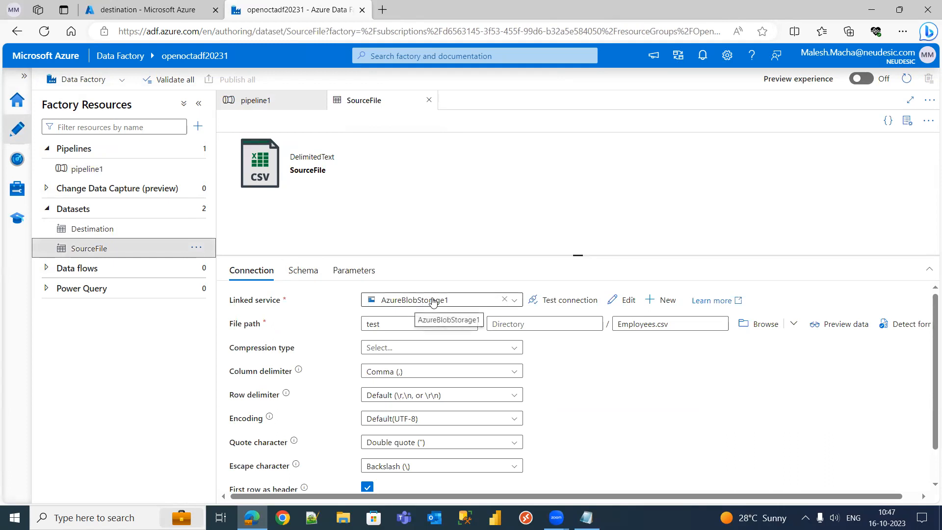
double_click(618, 324)
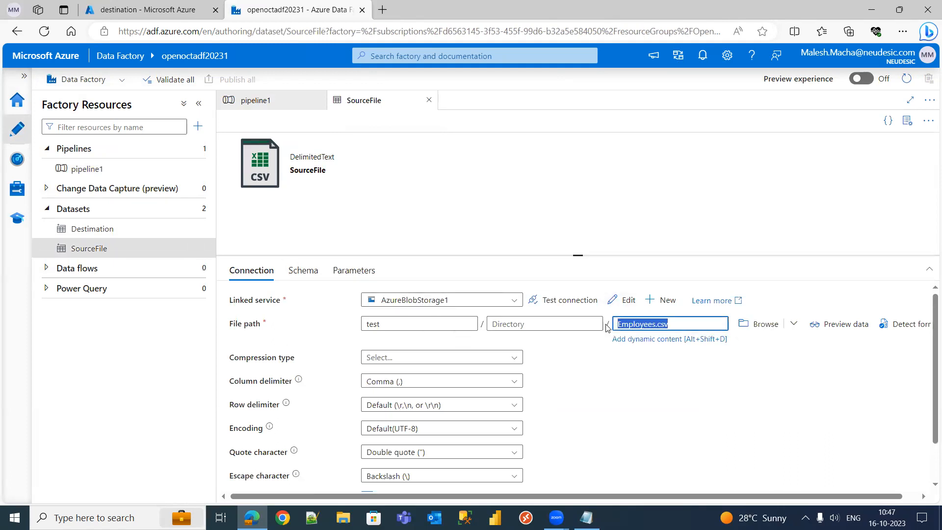
click(657, 389)
click(144, 236)
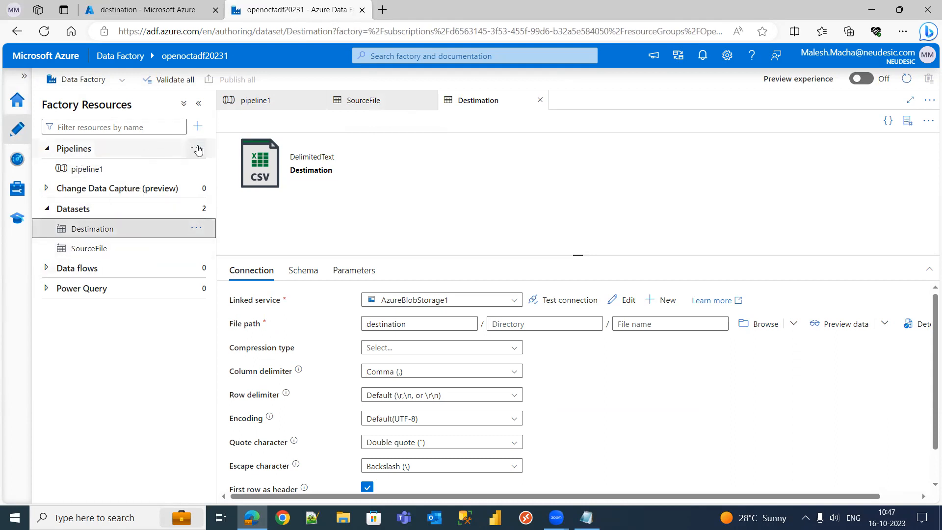
Examine the source and sink dataset settings of the Copy data1 activity in pipeline1, enlarging the settings area.
click(84, 170)
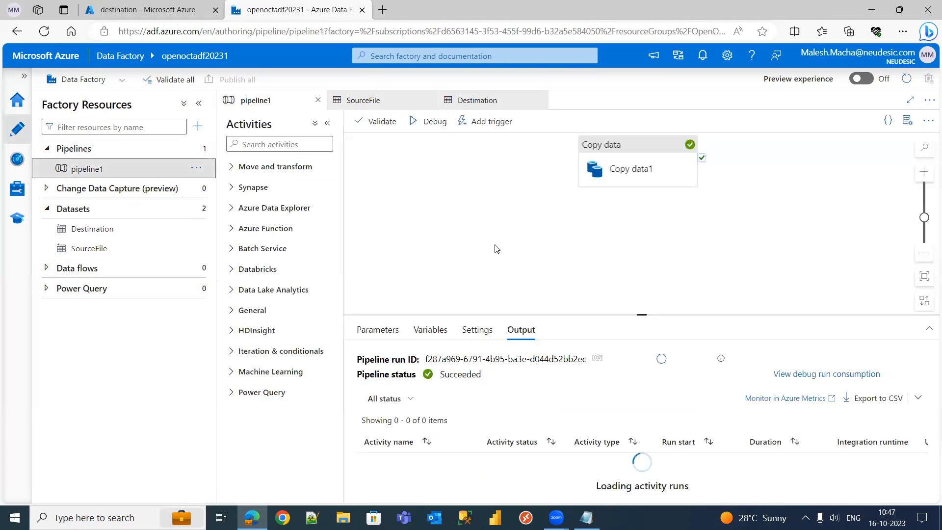
click(624, 142)
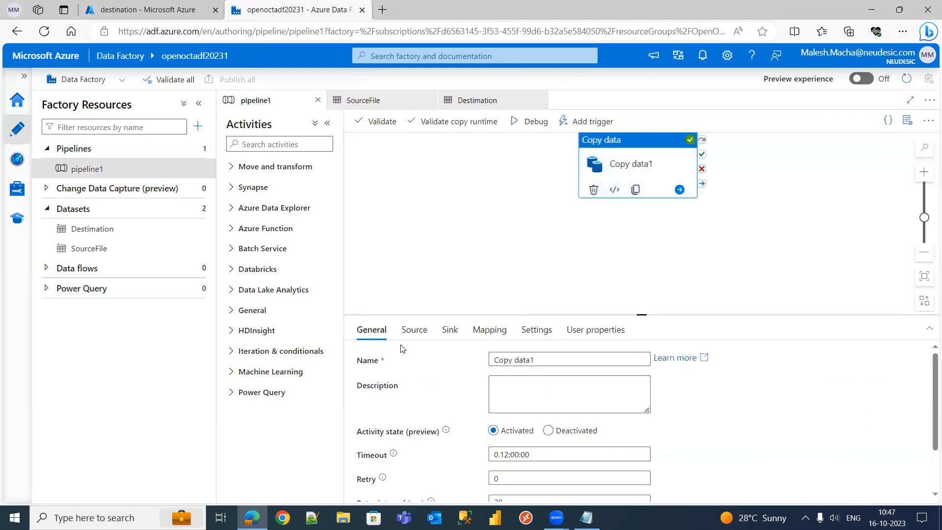
click(414, 333)
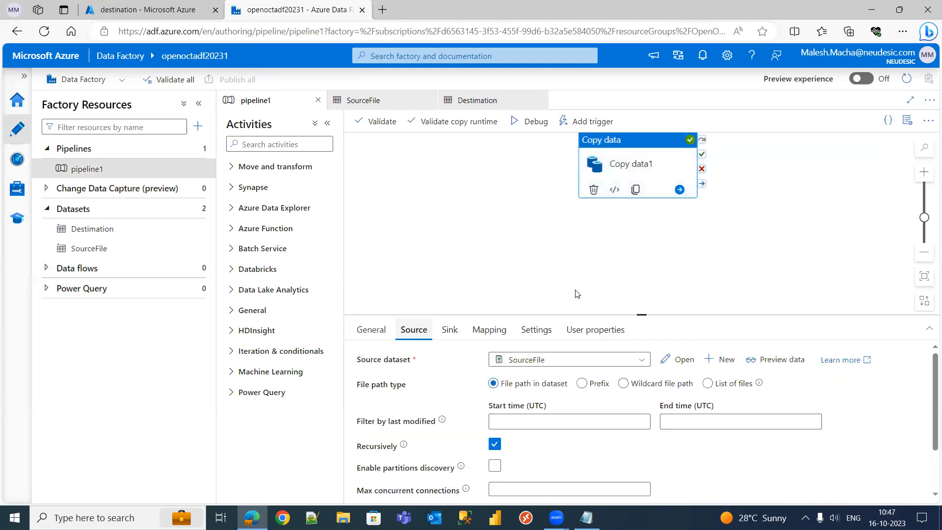
drag(640, 314, 641, 252)
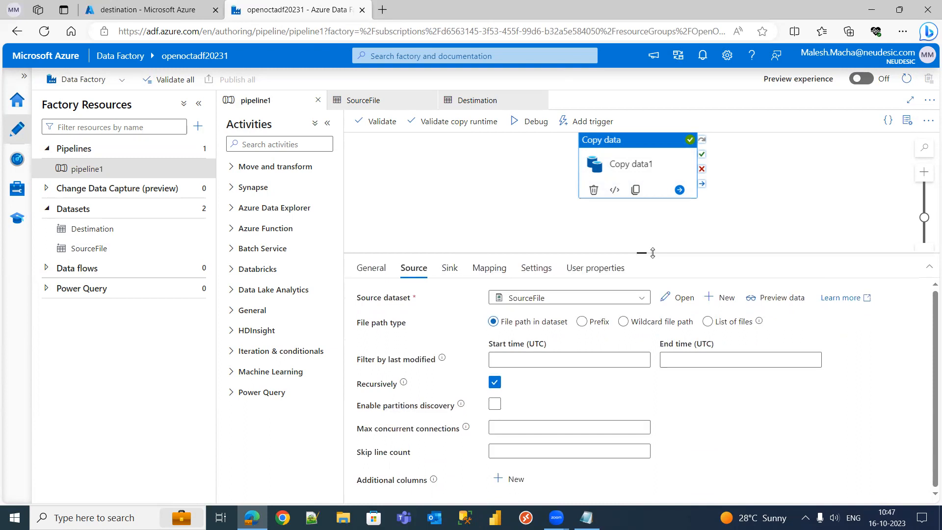
click(536, 304)
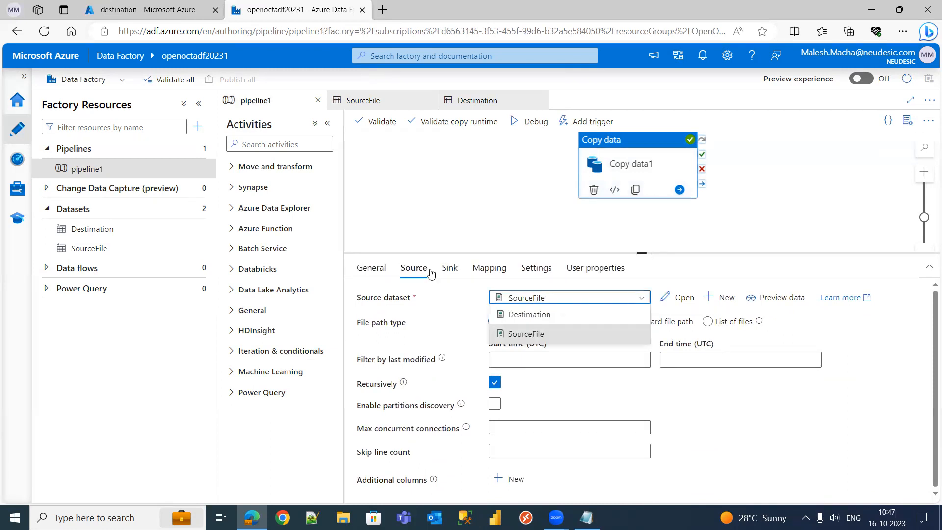
click(455, 269)
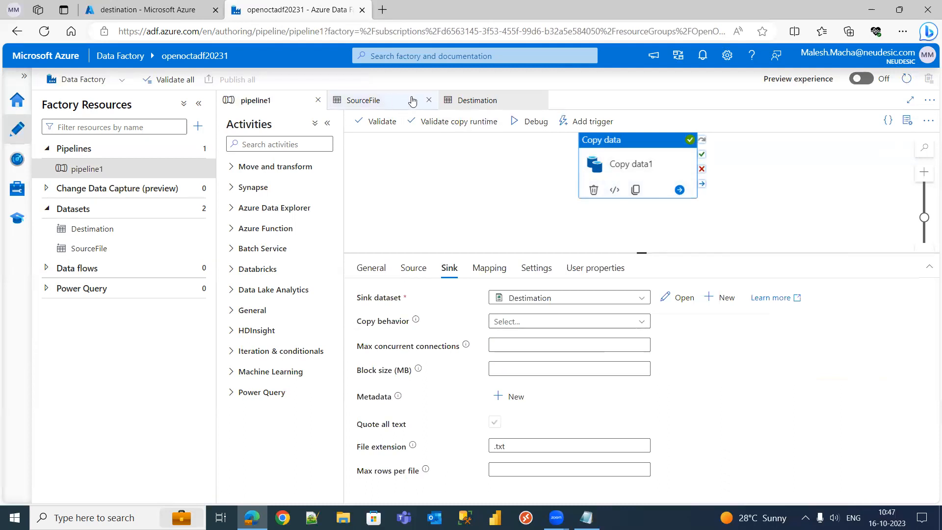
Close the SourceFile and Destination datasets, check the trigger options of pipeline1, and deselect the Copy data1 activity.
click(429, 100)
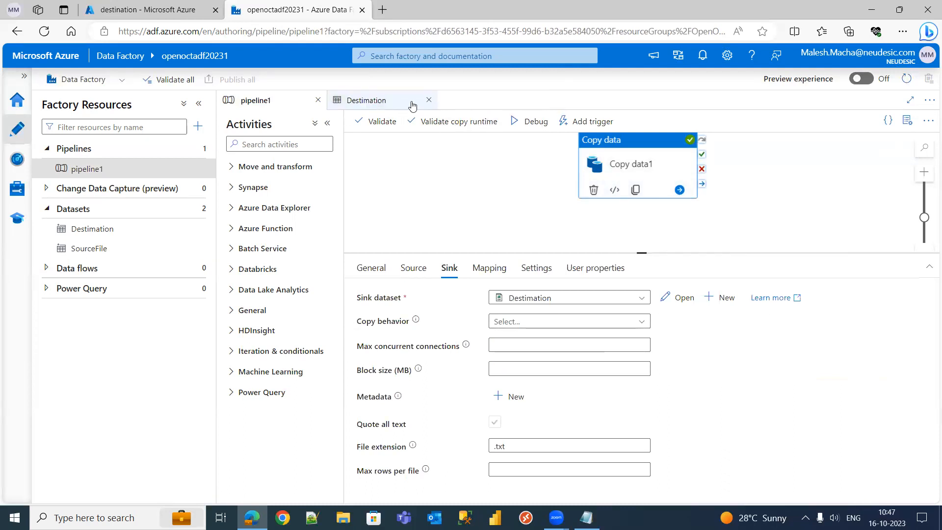
click(429, 101)
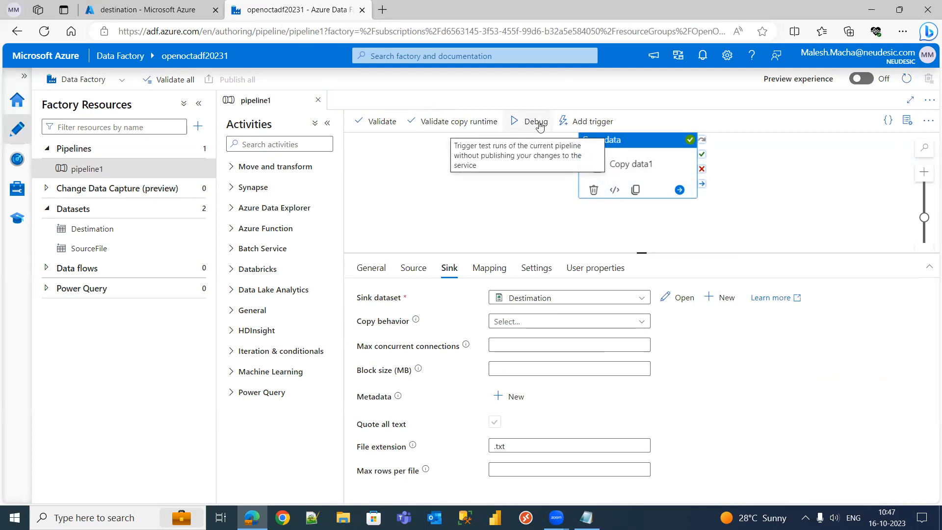
click(594, 121)
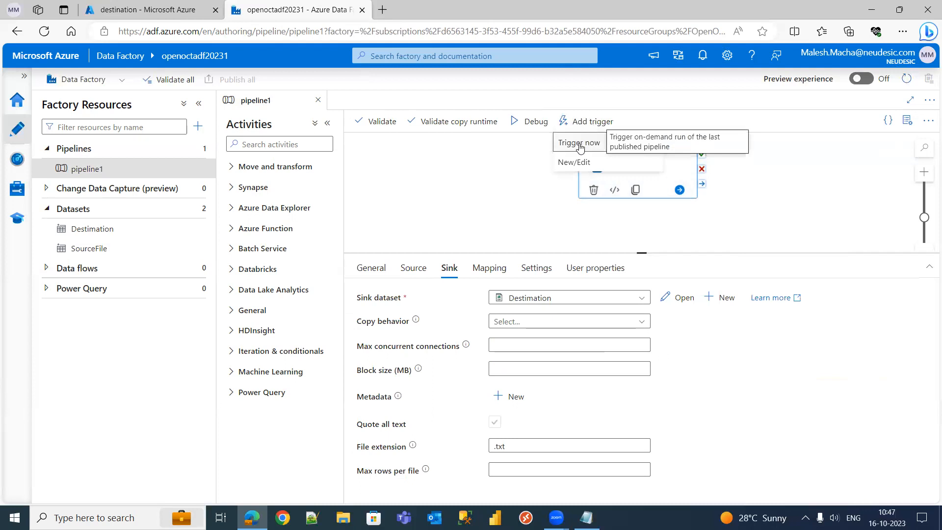
key(Escape)
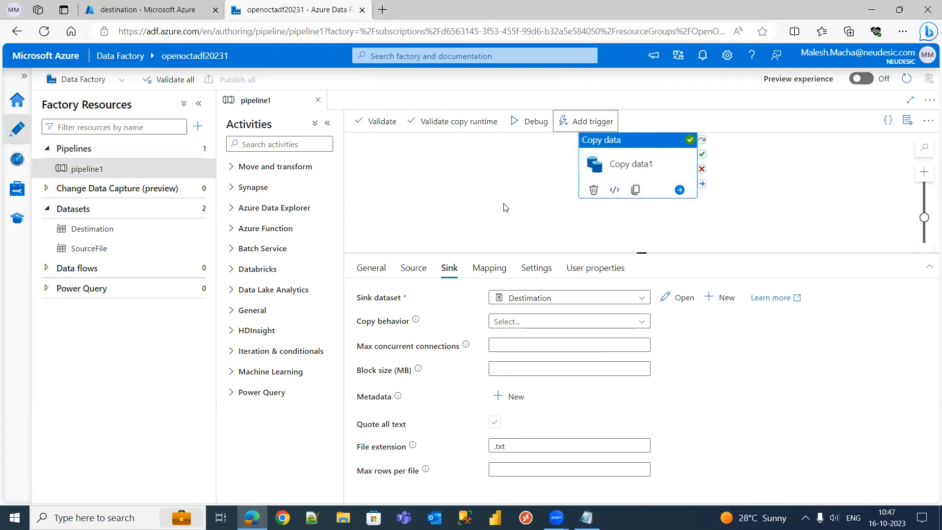
click(503, 167)
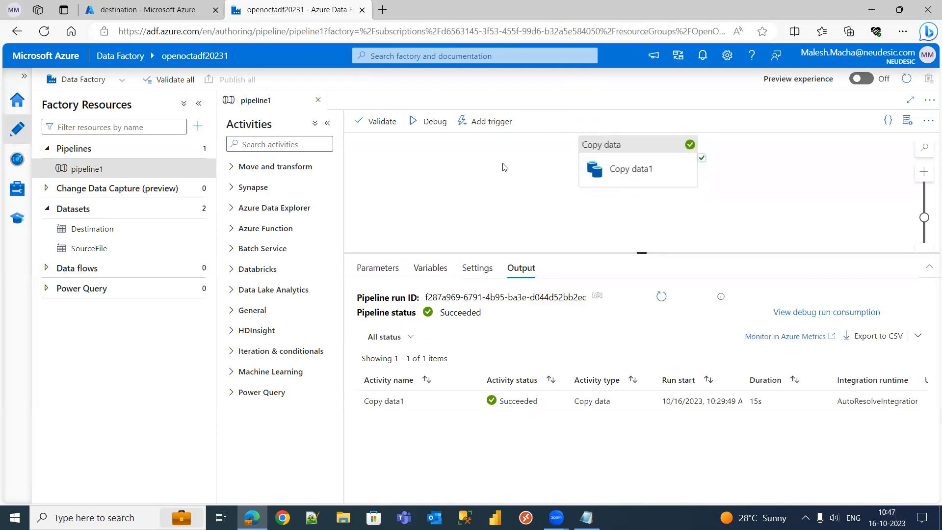